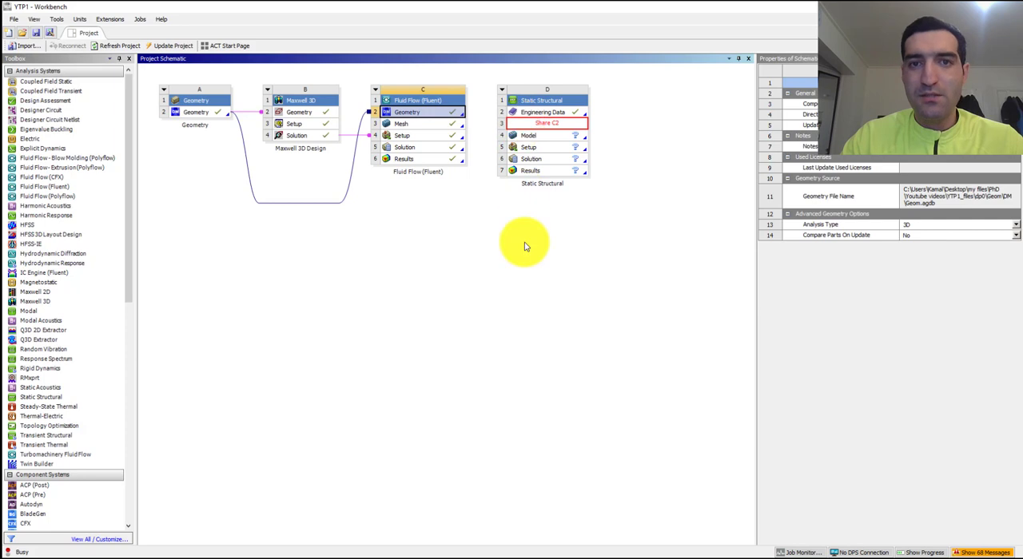
- Share the Fluent geometry with the Static Structural system and transfer the Fluent solution to the Static Structural setup
left_click(524, 253)
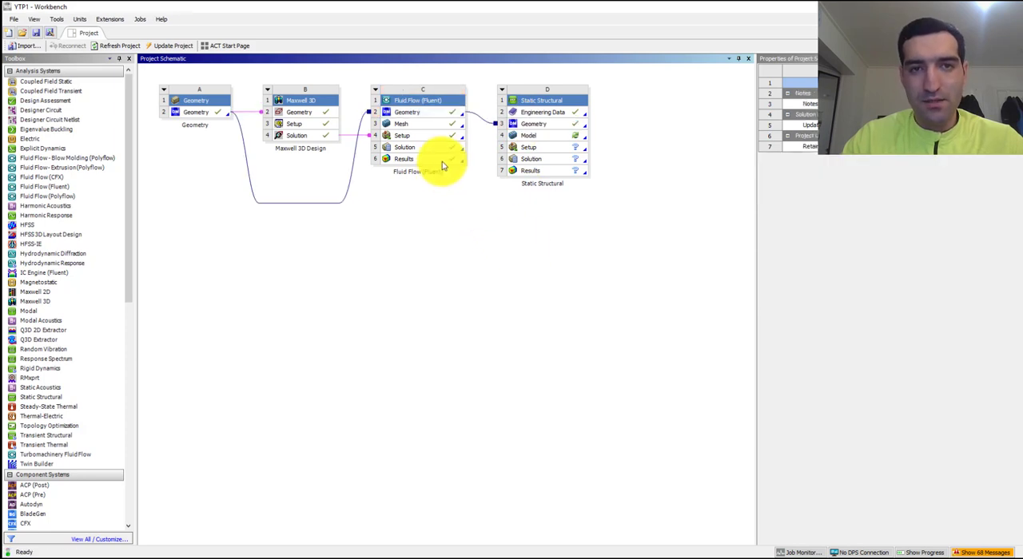
left_click_drag(439, 150, 524, 147)
left_click(524, 258)
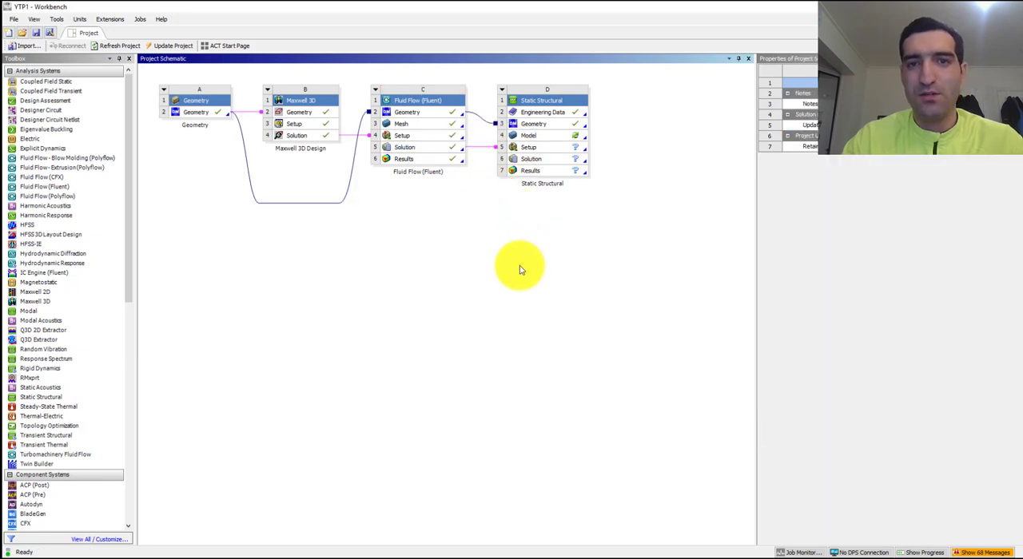
- Open the Static Structural system's Engineering Data for editing
left_click(543, 112)
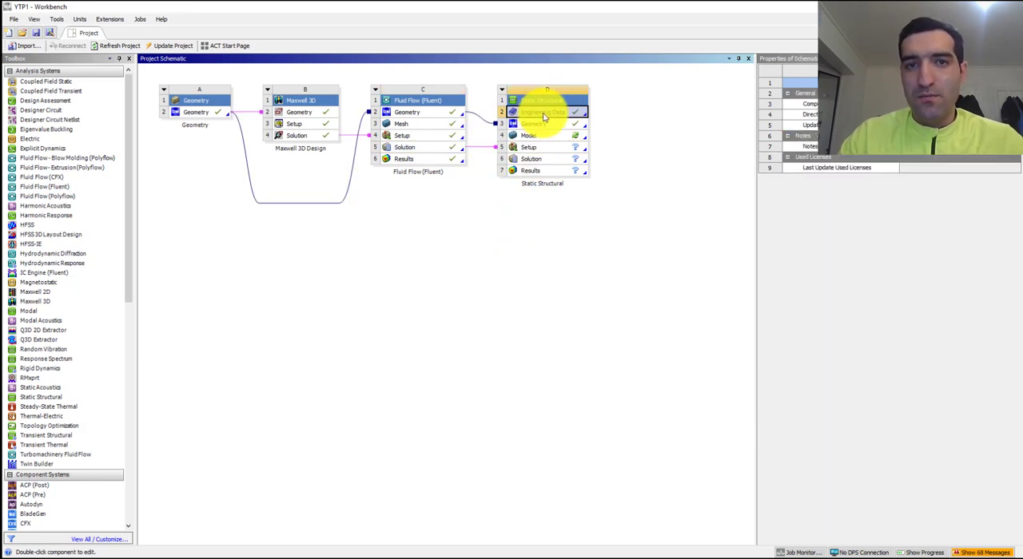
right_click(544, 118)
left_click(523, 166)
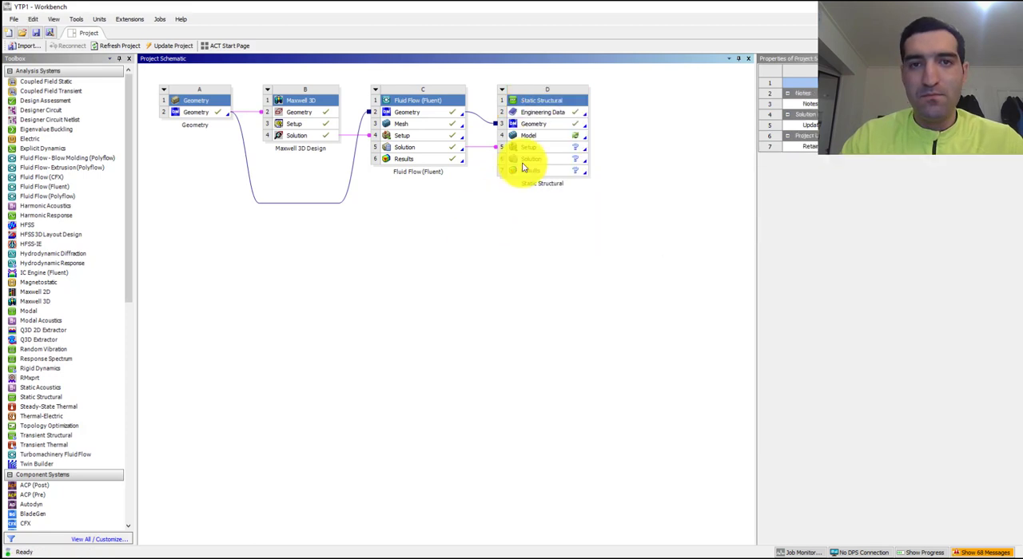
right_click(541, 114)
left_click(548, 119)
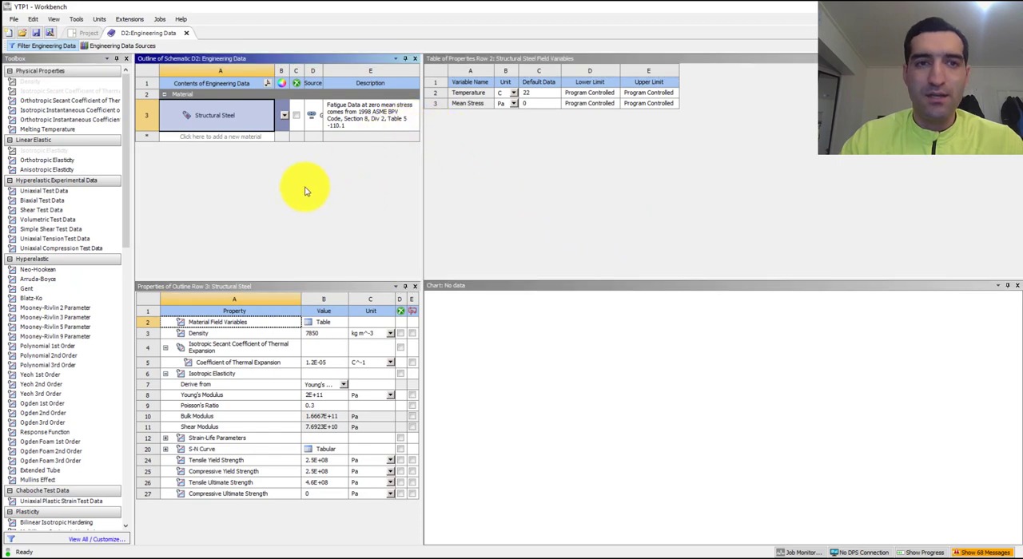
- Add a material named Copper with the Isotropic Secant Coefficient of Thermal Expansion and Isotropic Elasticity properties
left_click(227, 139)
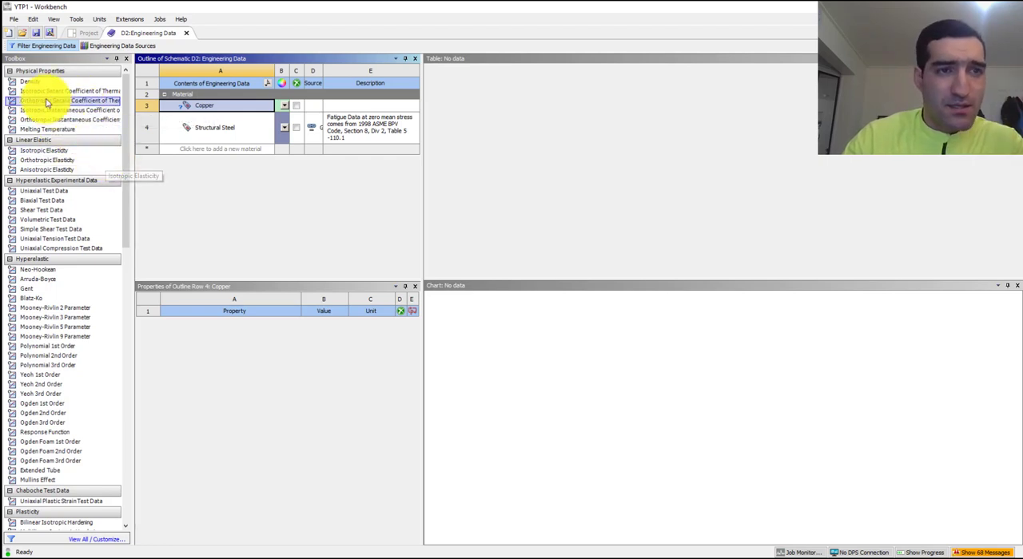
left_click_drag(51, 96, 238, 311)
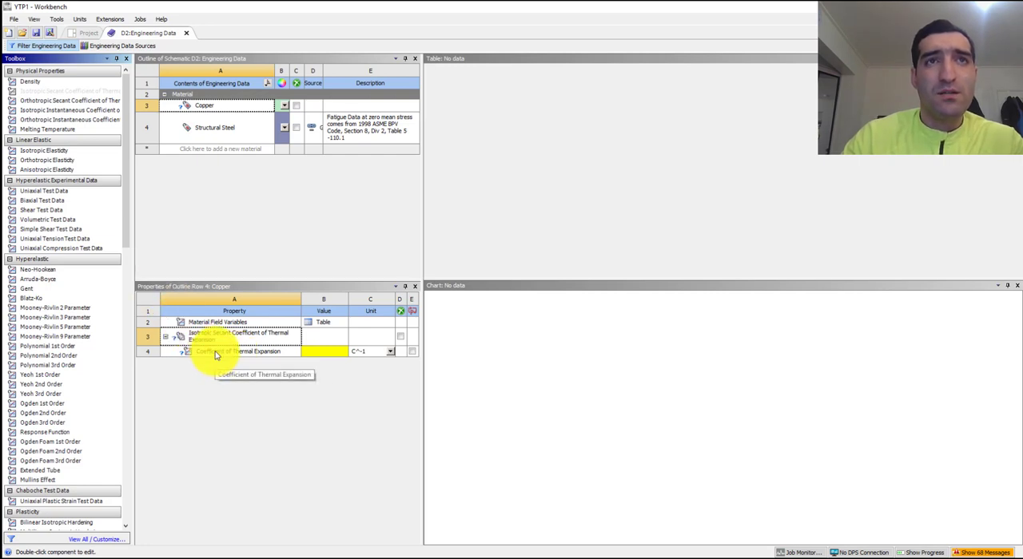
left_click_drag(36, 152, 222, 371)
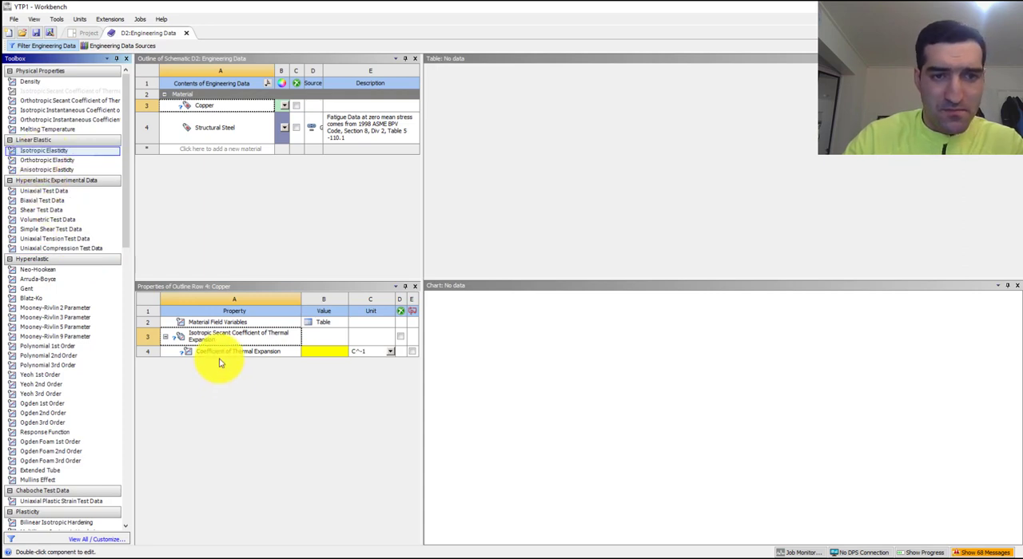
left_click(61, 152)
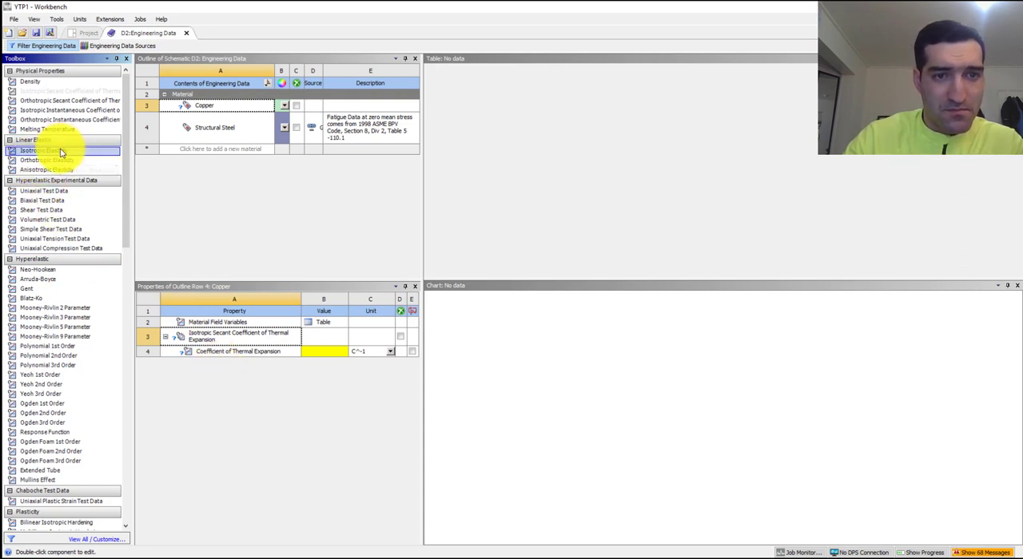
left_click_drag(62, 153, 236, 368)
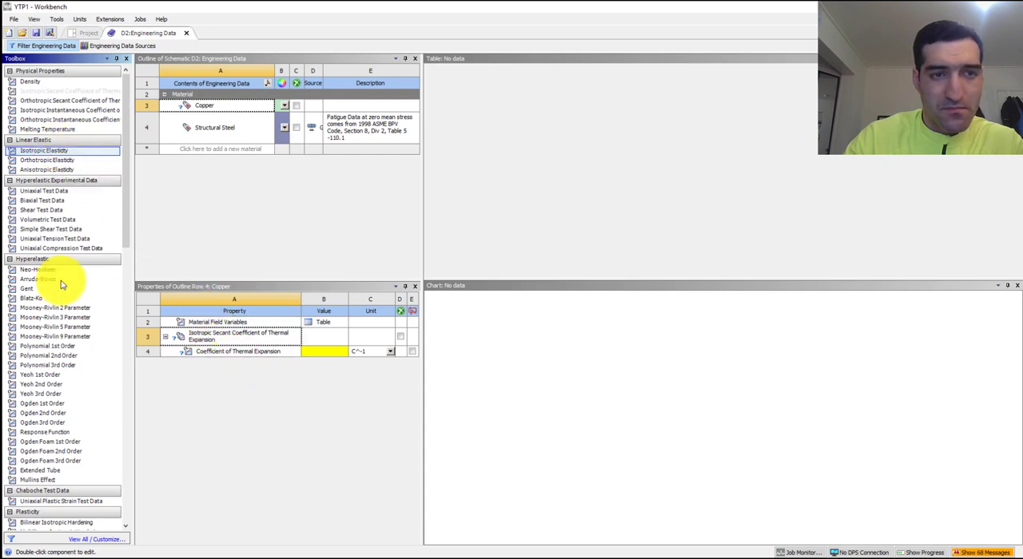
left_click_drag(50, 151, 201, 316)
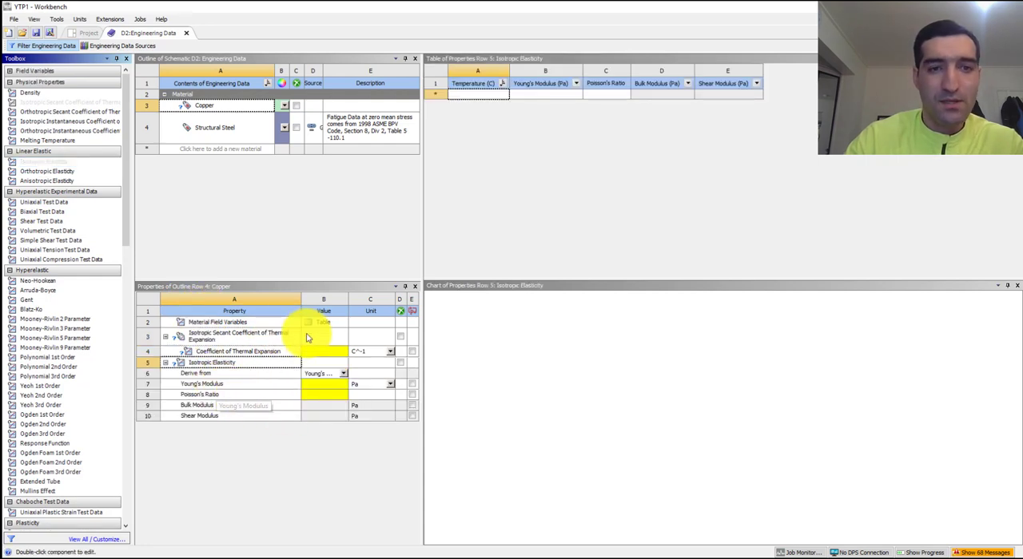
- Set Copper's coefficient of thermal expansion to 1.77E-05 C^-1
left_click(336, 354)
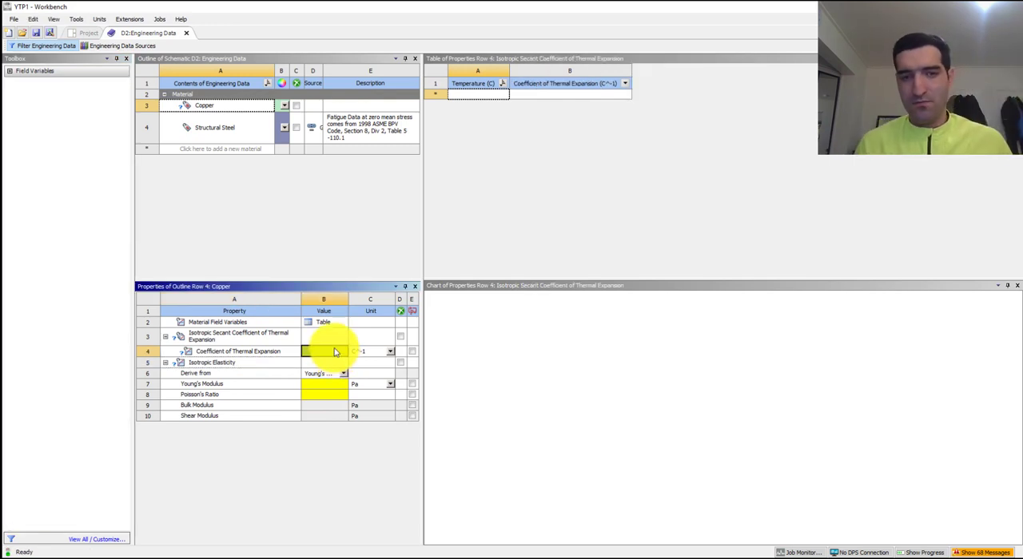
type("1.7E-5")
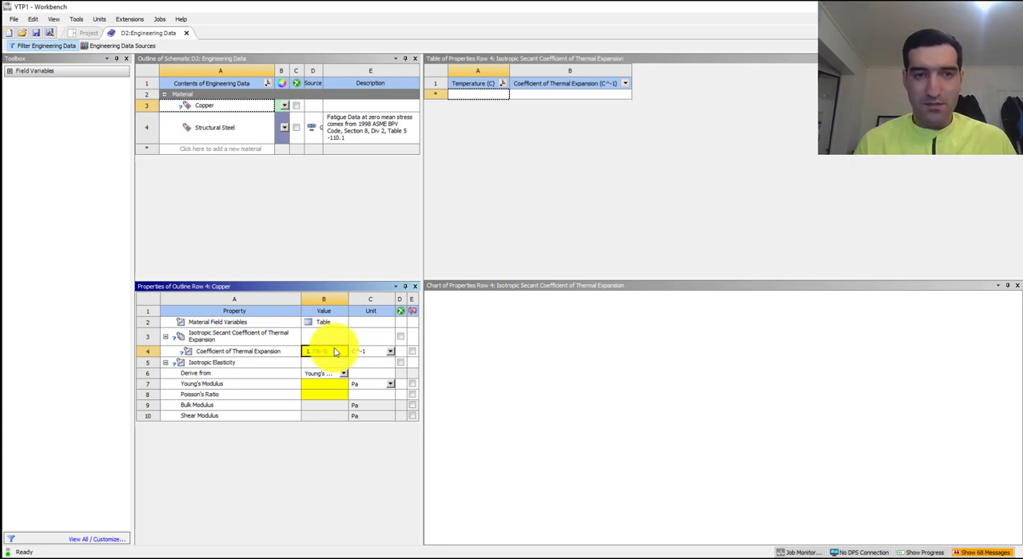
key("Return")
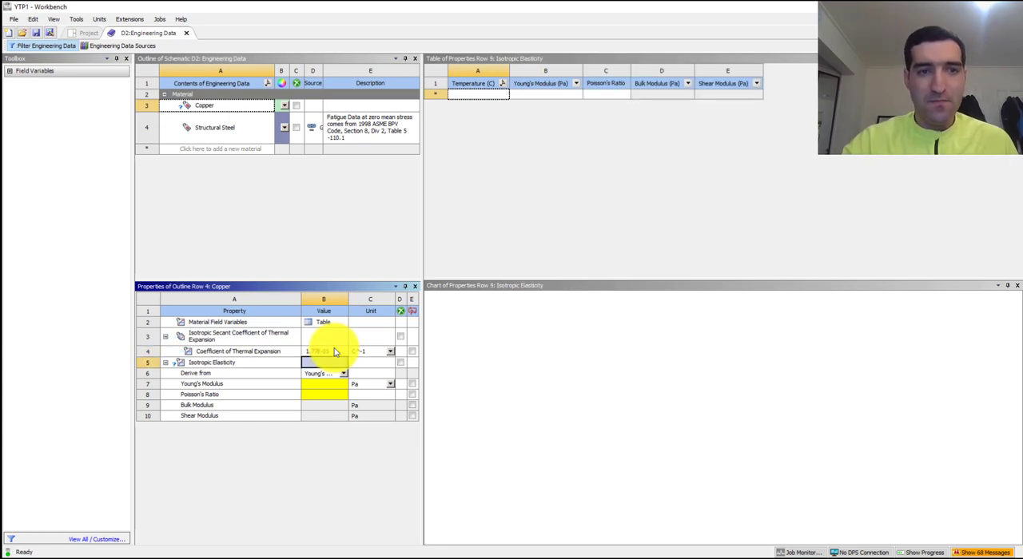
- Set Copper's Young's modulus to 1.2E+10 Pa and its Poisson's ratio to 0.38
left_click(335, 389)
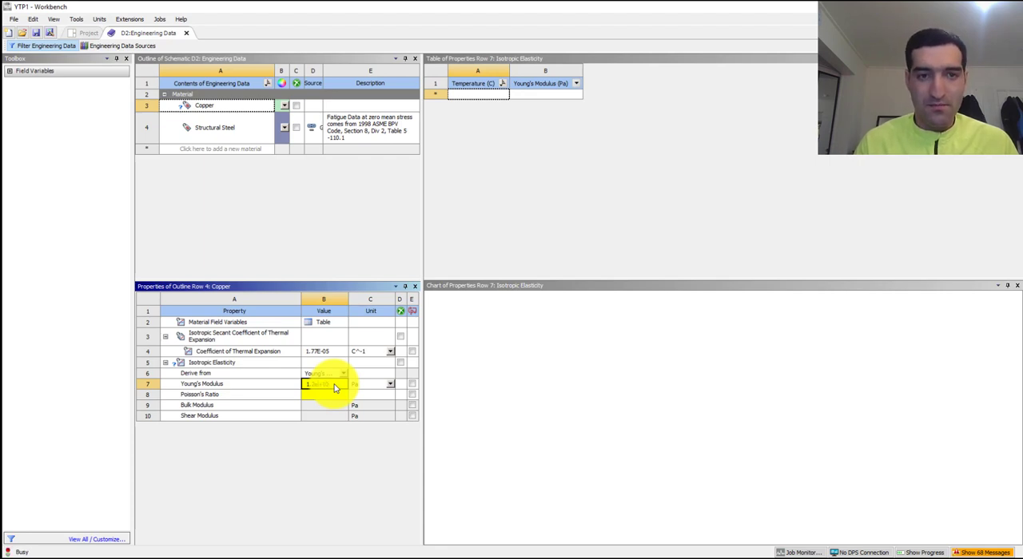
left_click(323, 395)
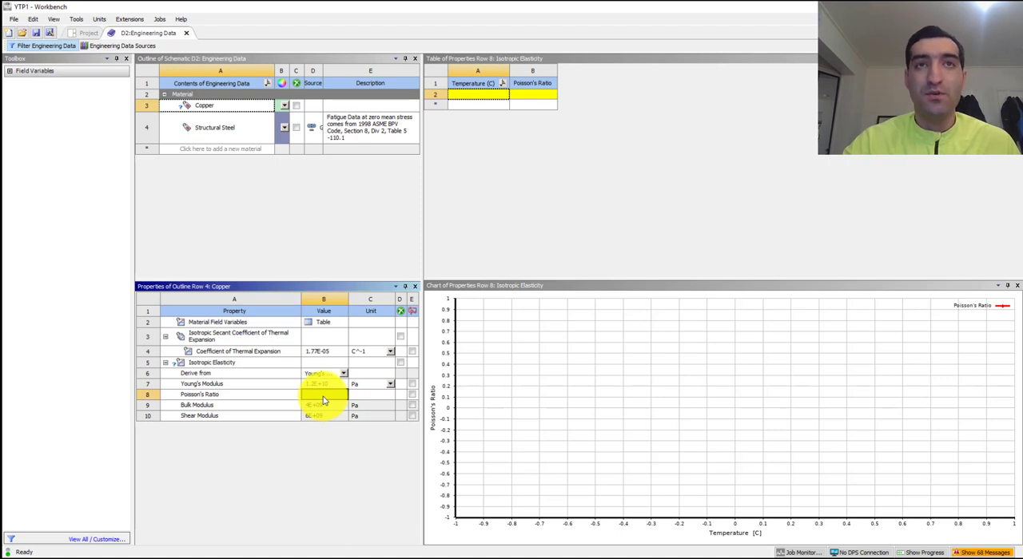
type("0")
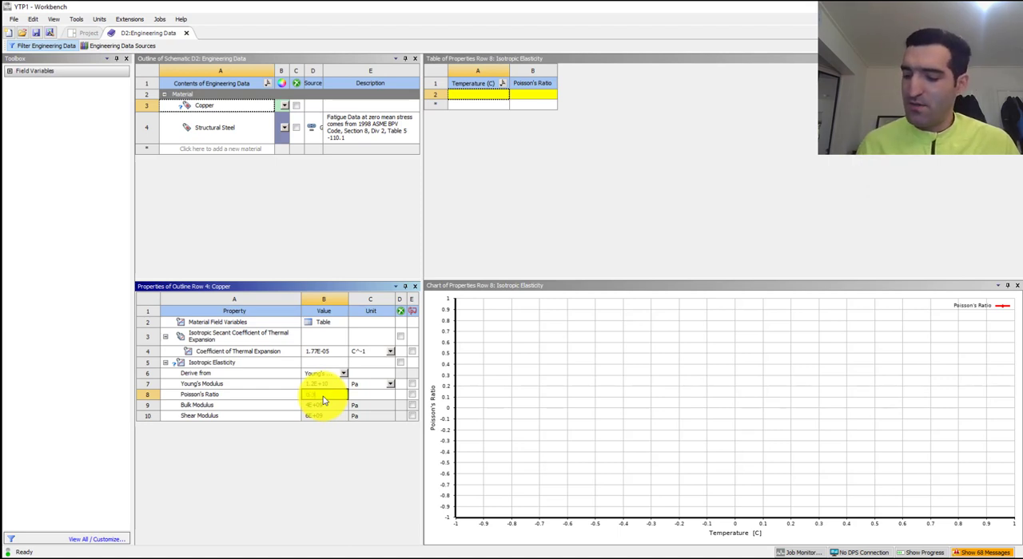
type(".38")
key("Return")
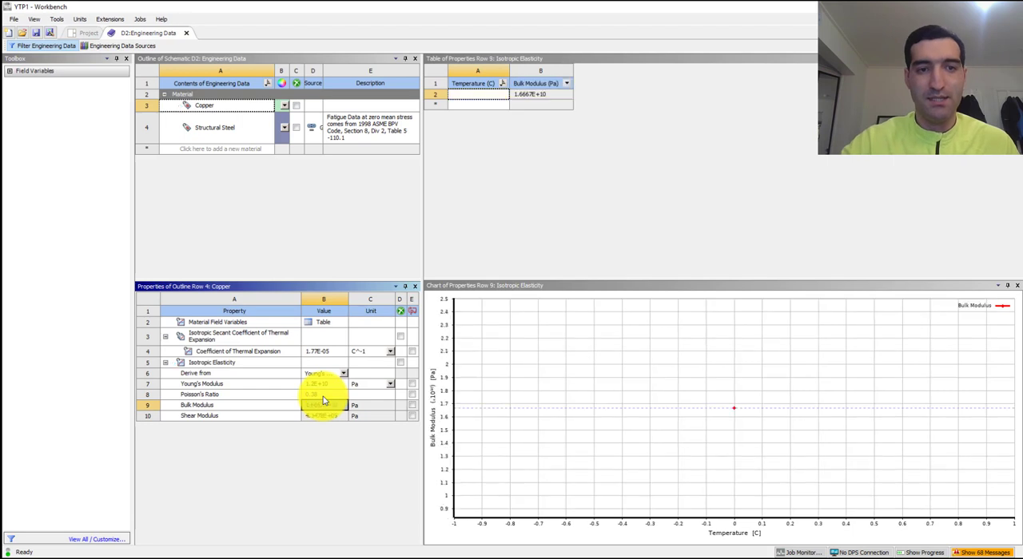
- Add a material named FR-4 with the Isotropic Secant Coefficient of Thermal Expansion and Isotropic Elasticity properties
left_click(225, 151)
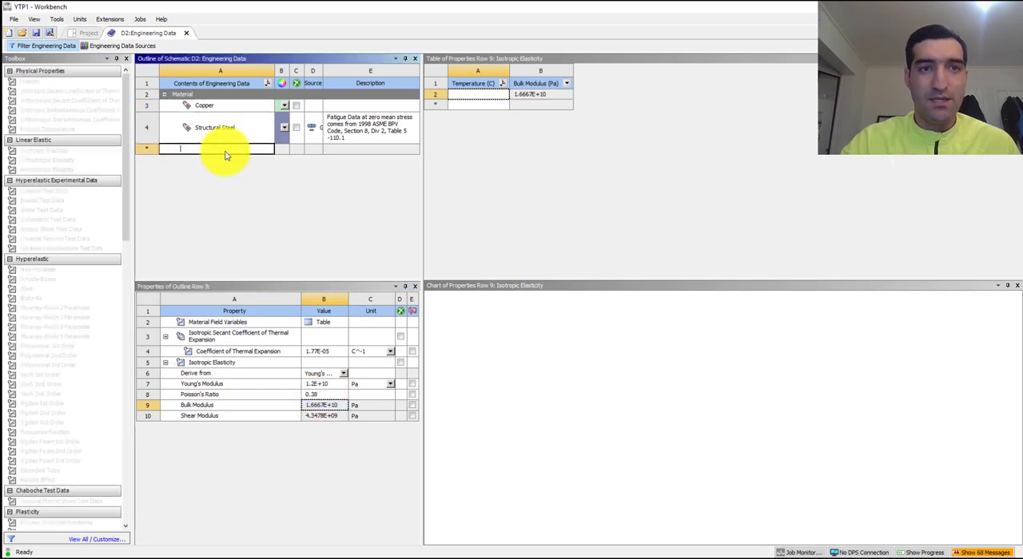
left_click(212, 107)
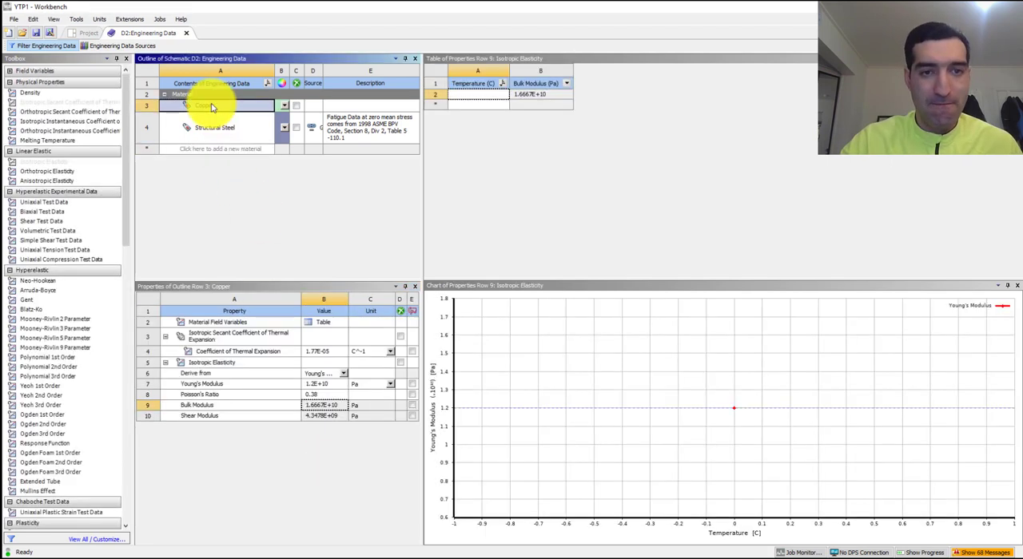
left_click(210, 150)
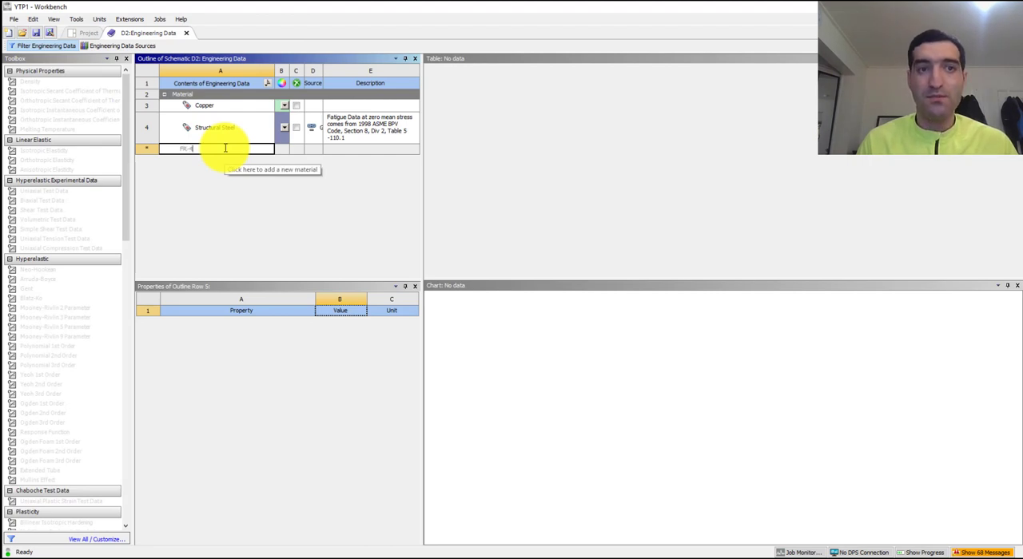
key("Return")
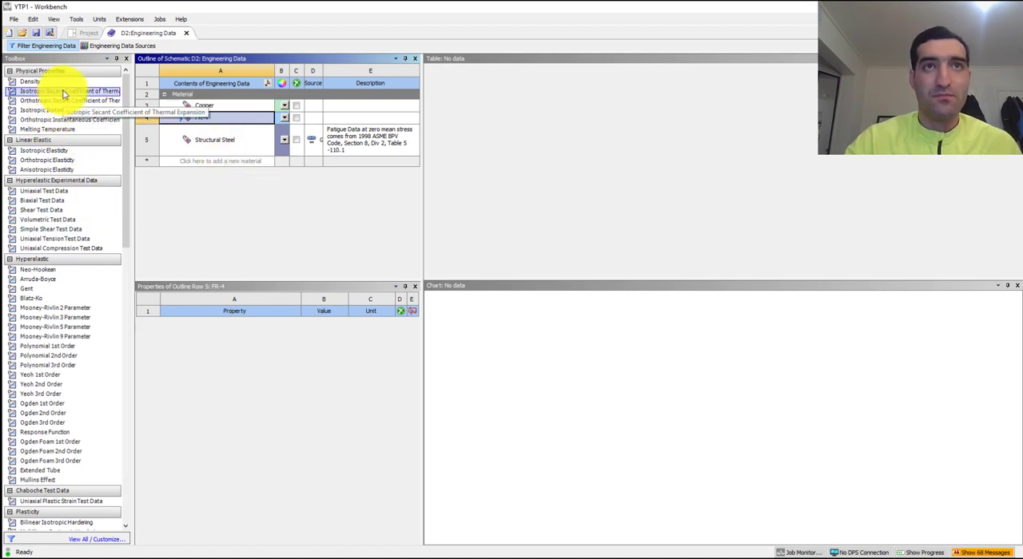
left_click_drag(64, 94, 237, 321)
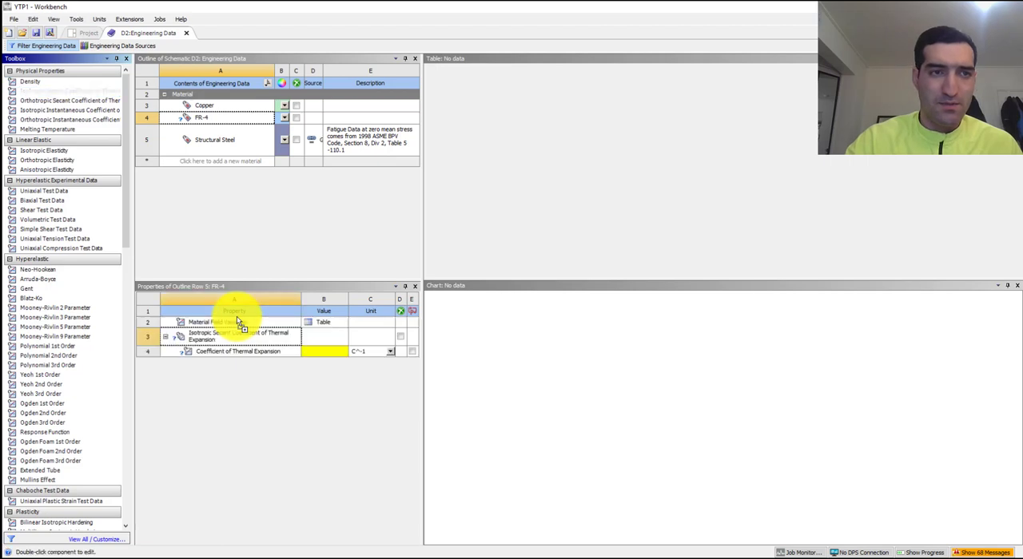
left_click_drag(53, 156, 232, 337)
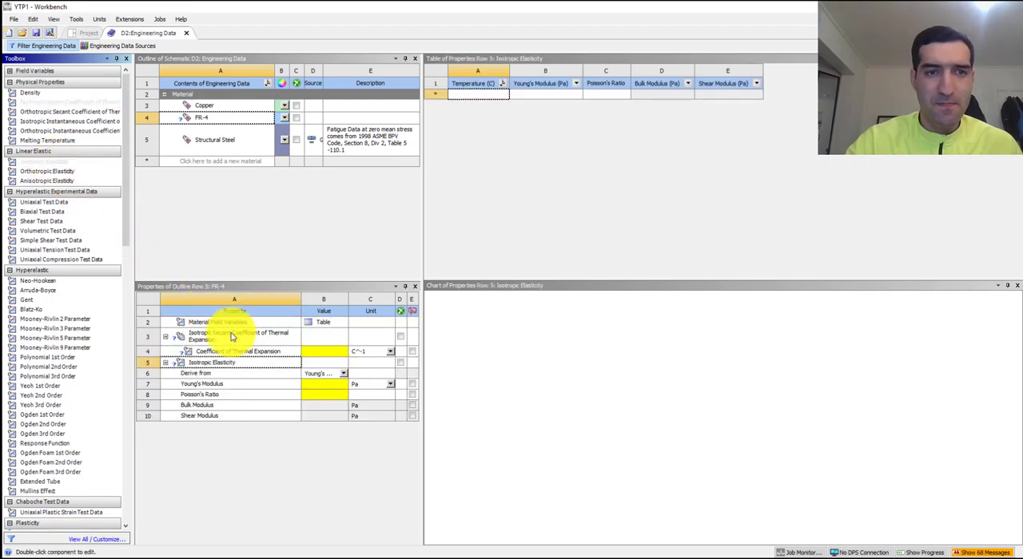
- Set FR-4's coefficient of thermal expansion to 1.5E-05 C^-1
left_click(318, 356)
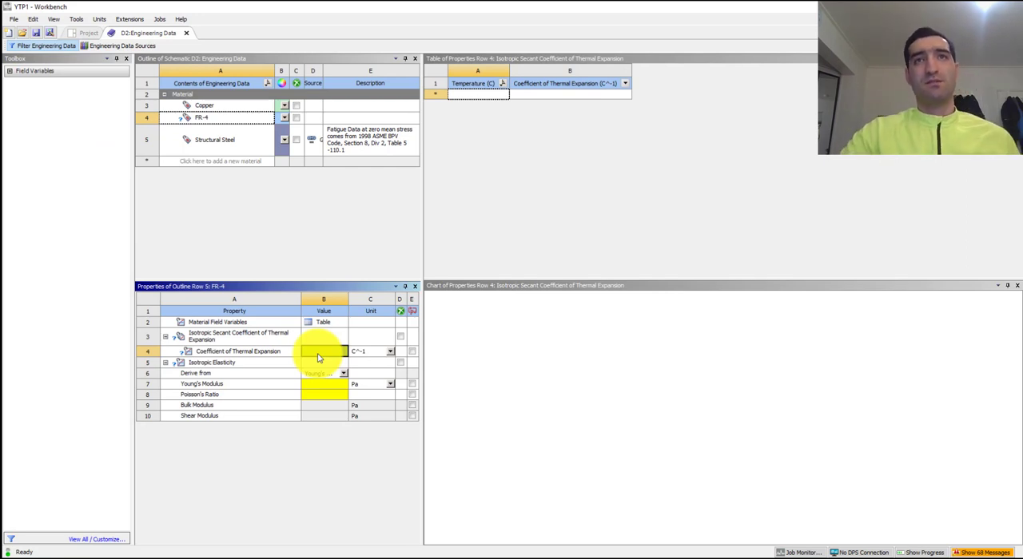
type("1")
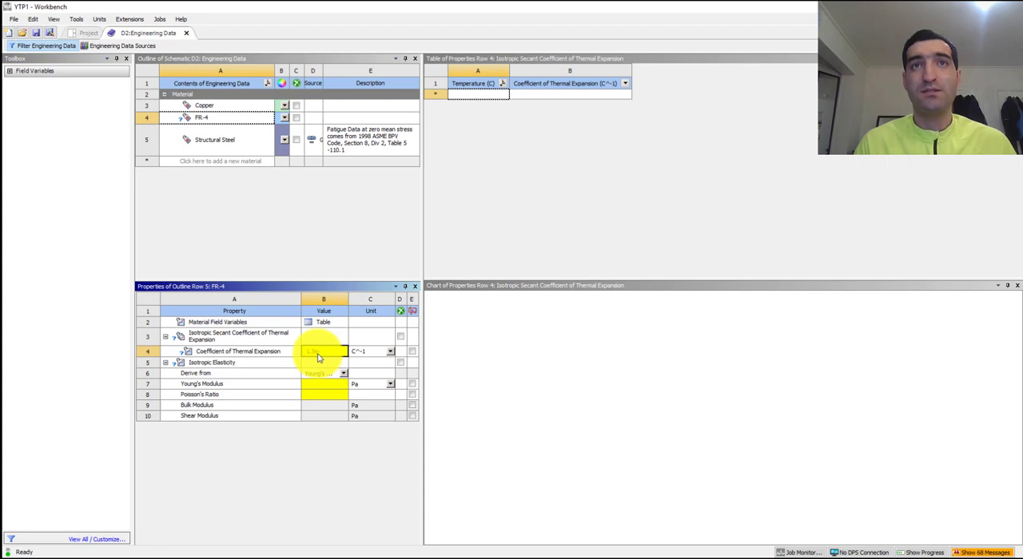
type(".5E-05")
key("Return")
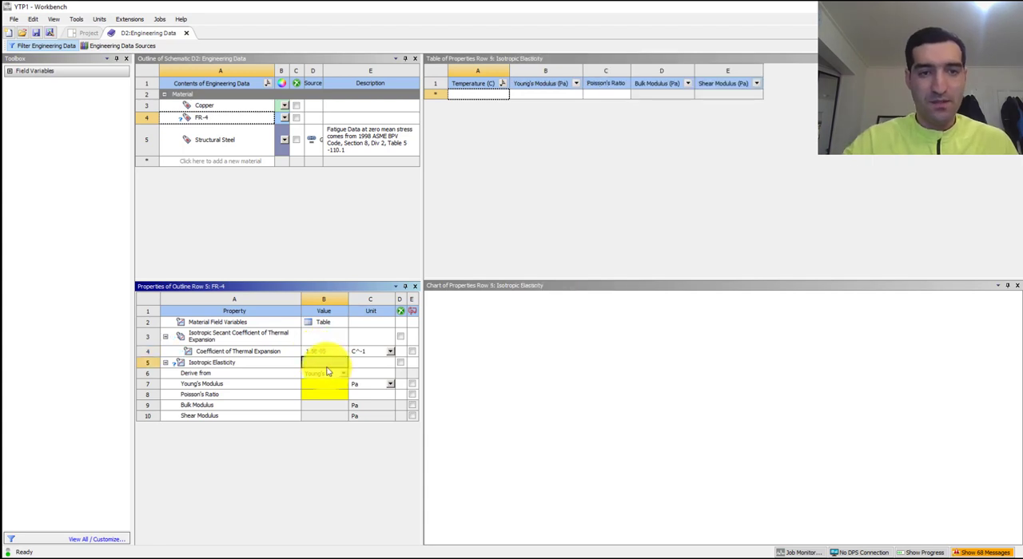
- Set FR-4's Young's modulus to 2.4E+10 Pa and its Poisson's ratio to 0.136
left_click(330, 392)
left_click(329, 387)
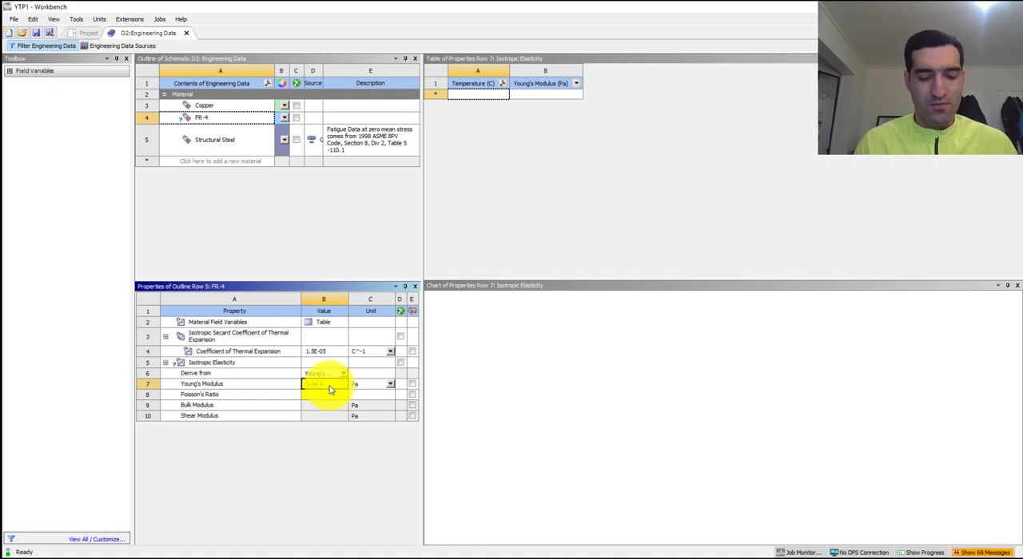
left_click(329, 392)
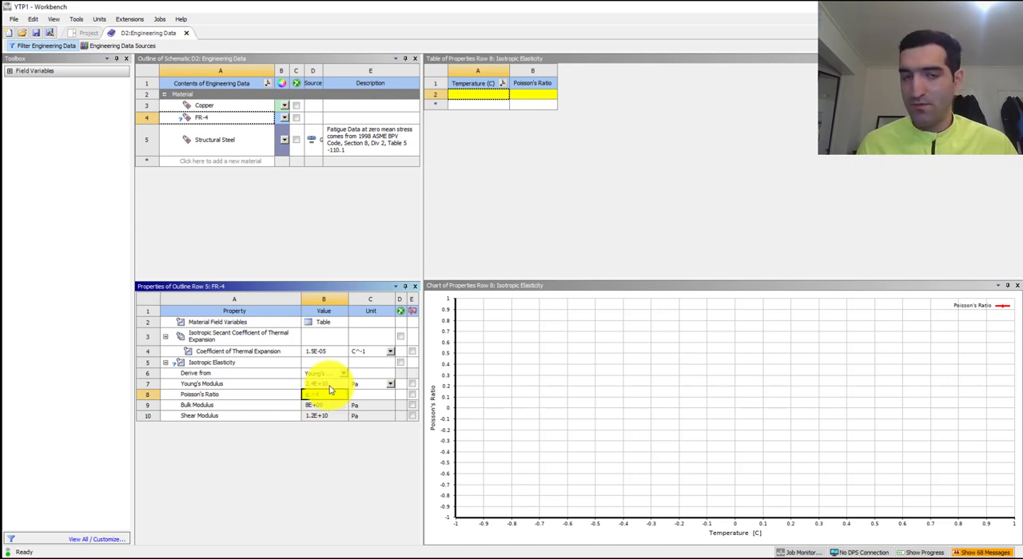
key("Return")
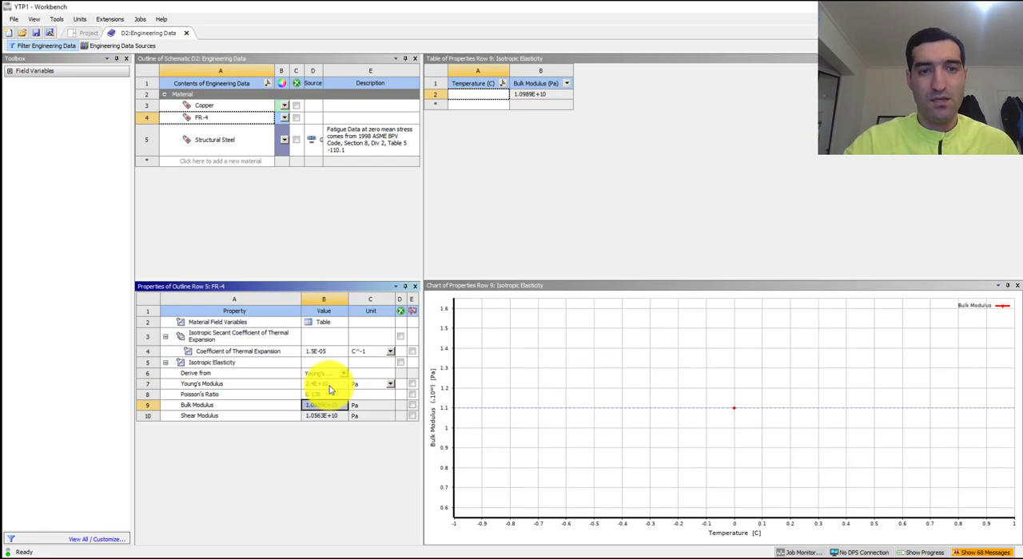
- Close the Engineering Data and open the Static Structural model for editing in Mechanical
left_click(188, 33)
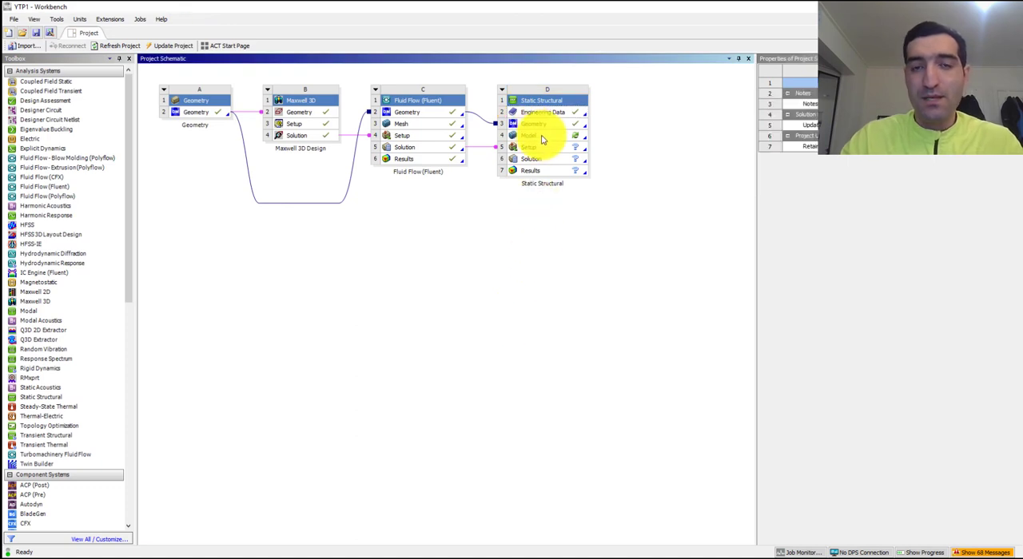
left_click(544, 137)
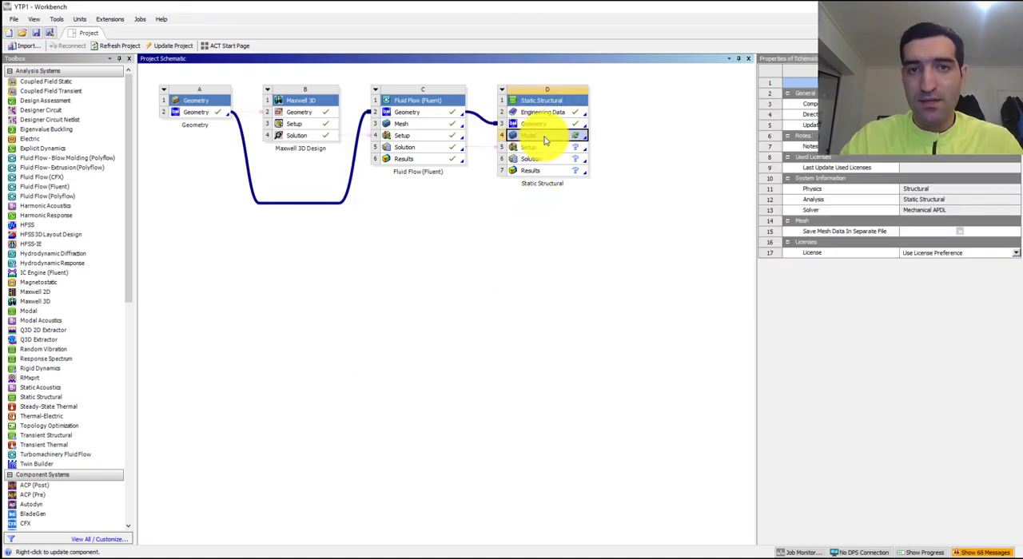
right_click(544, 138)
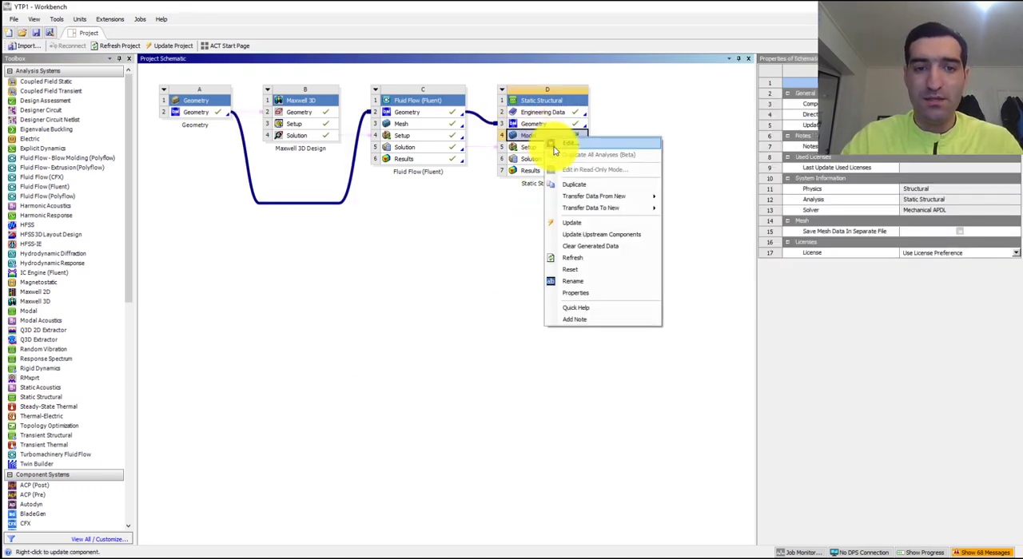
left_click(554, 145)
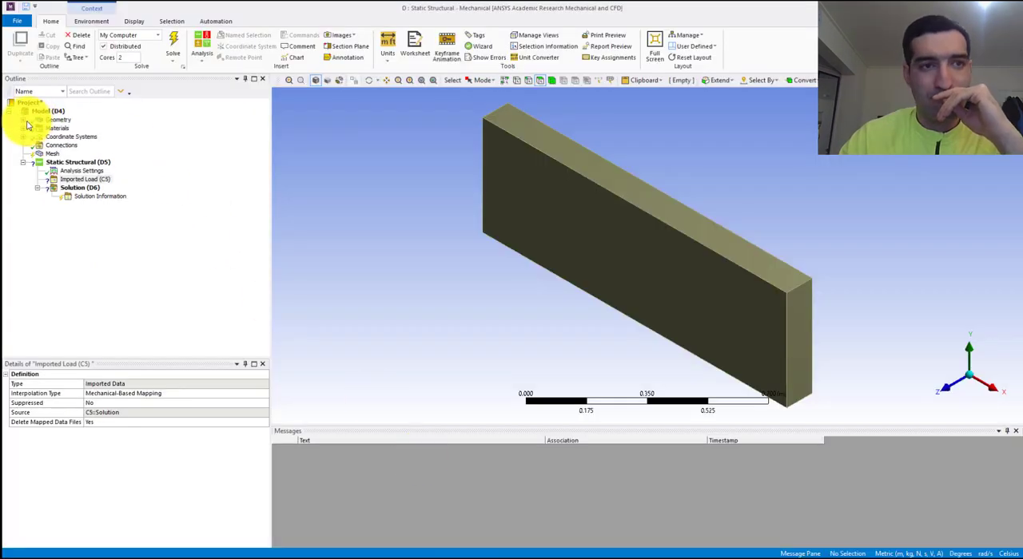
- Expand the geometry's Part to list its bodies and select the outer block in the view using the body selection filter
left_click(23, 120)
left_click(37, 129)
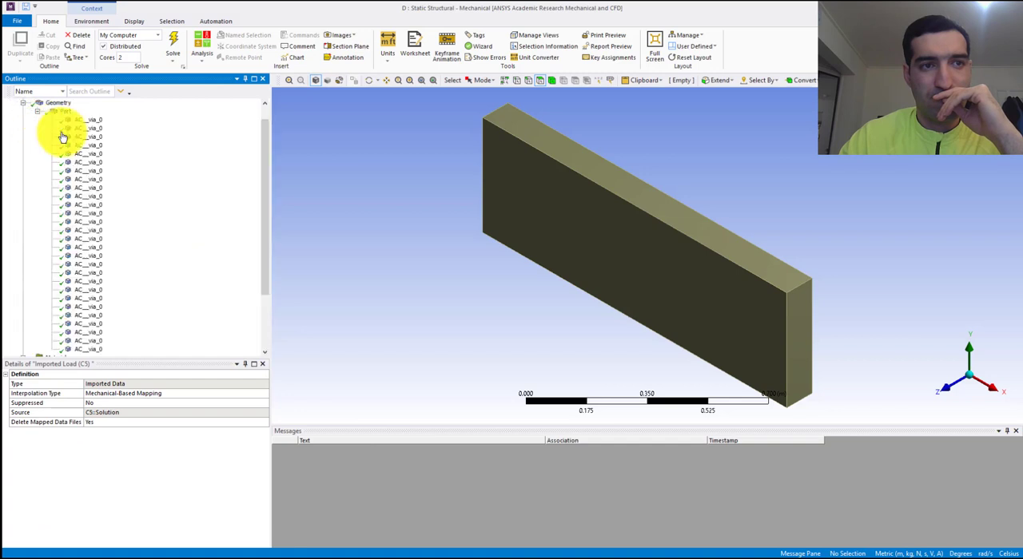
left_click(84, 120)
scroll(92, 240, "down", 5)
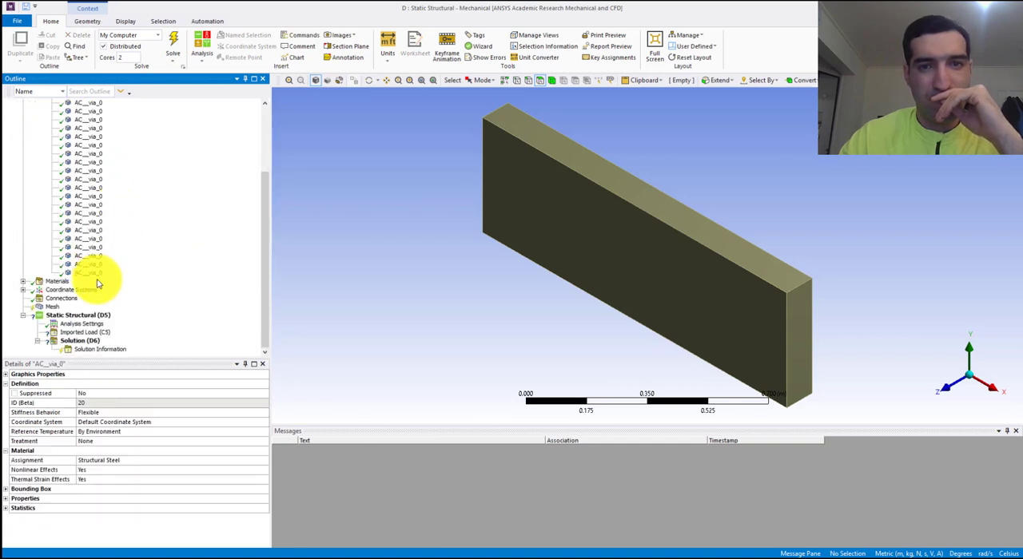
left_click(94, 273)
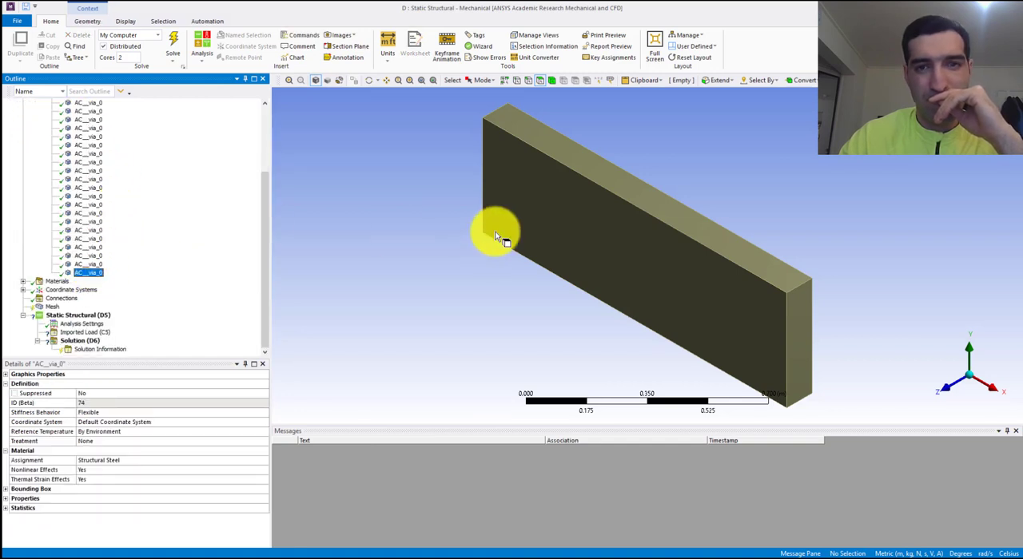
left_click(516, 203)
left_click(535, 98)
left_click(551, 81)
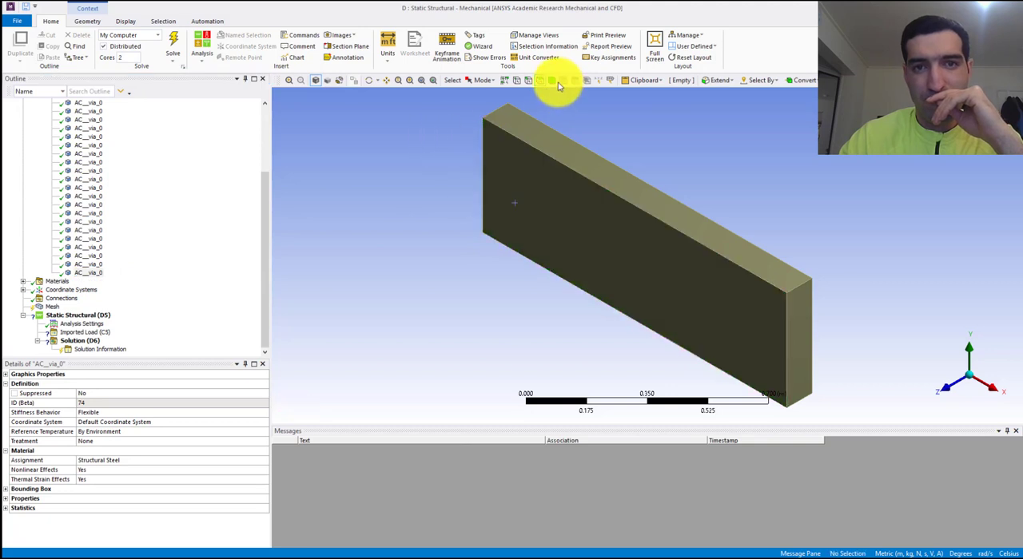
left_click(537, 126)
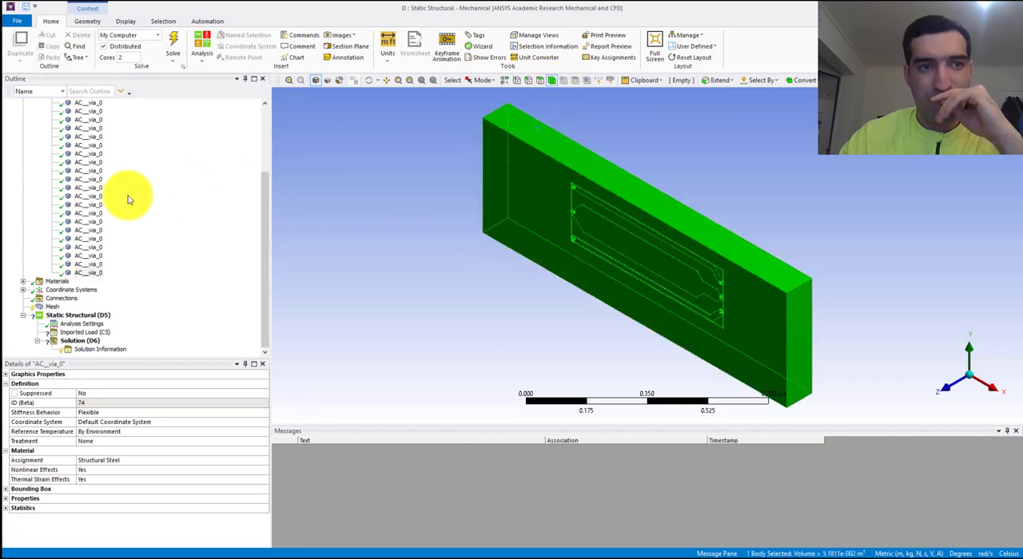
- Go through the AC__via_0 bodies in the model tree to find the one that corresponds to the outer block
scroll(128, 199, "up", 4)
scroll(128, 199, "down", 2)
scroll(82, 164, "up", 3)
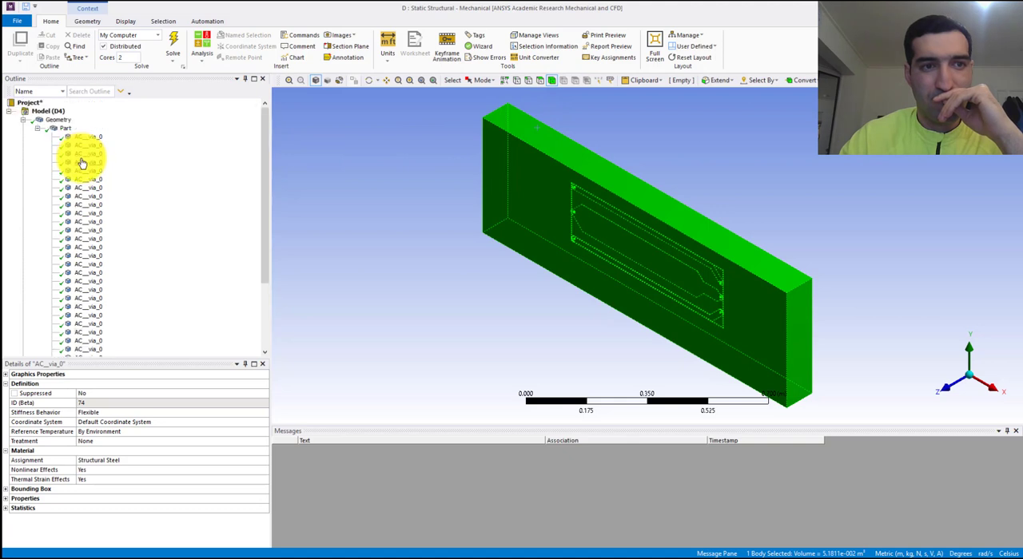
left_click(92, 137)
left_click(448, 206)
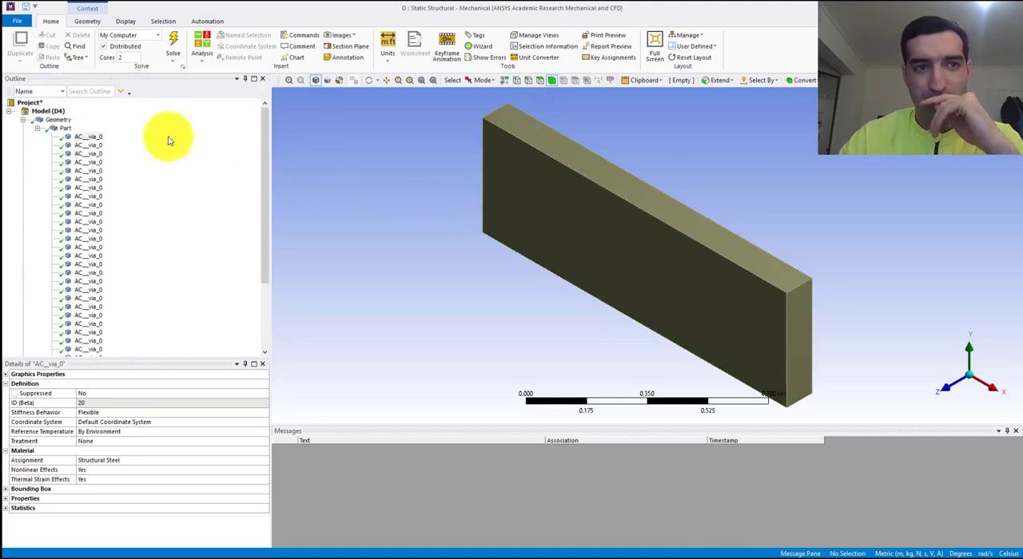
right_click(89, 138)
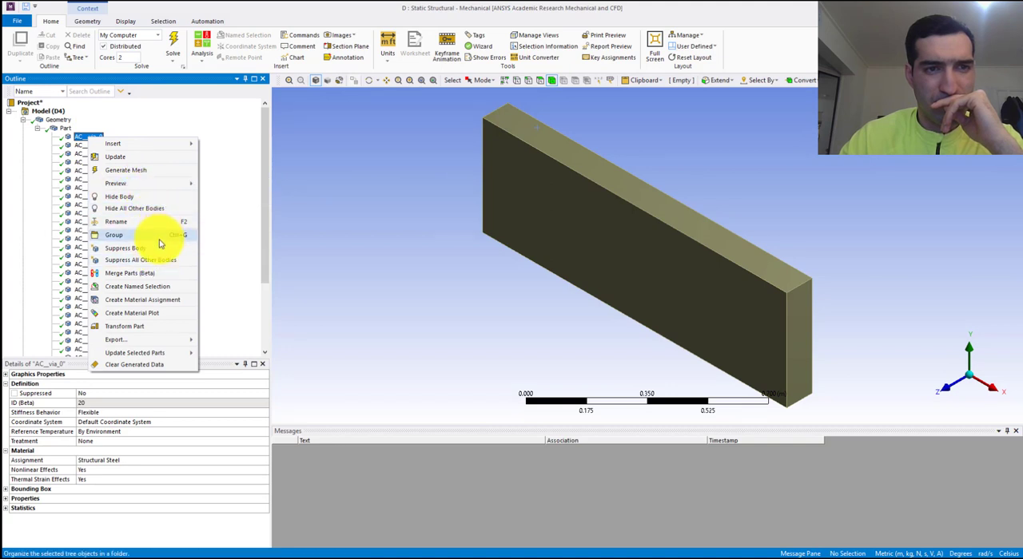
left_click(240, 210)
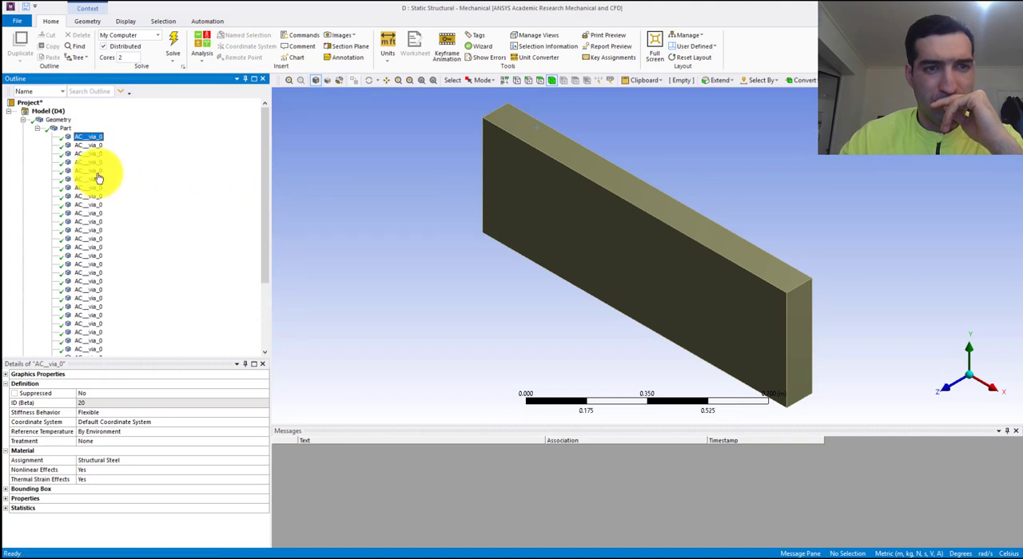
left_click(92, 166)
key("Down")
key("Down")
key("Down")
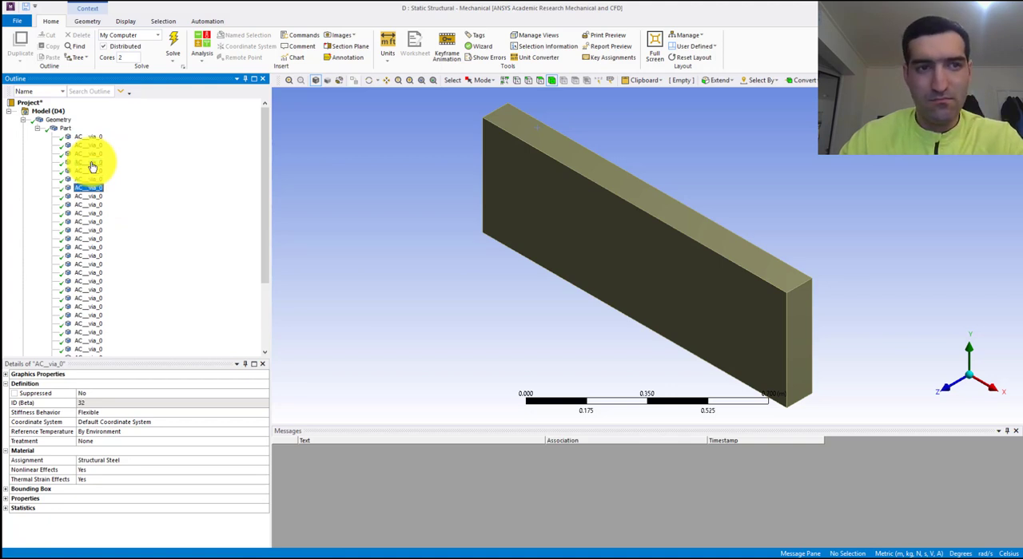
key("Down")
key("Down")
key("Down")
key("Down")
key("Down")
key("Down")
key("Down")
key("Down")
key("Down")
key("Down")
key("Down")
key("Down")
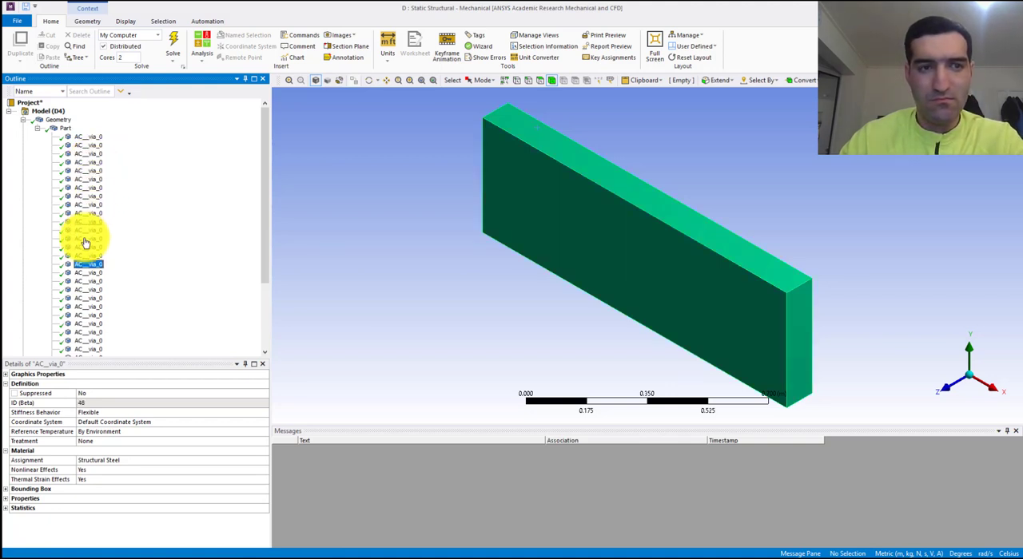
key("Down")
key("Down")
key("Up")
key("Up")
key("Up")
key("Up")
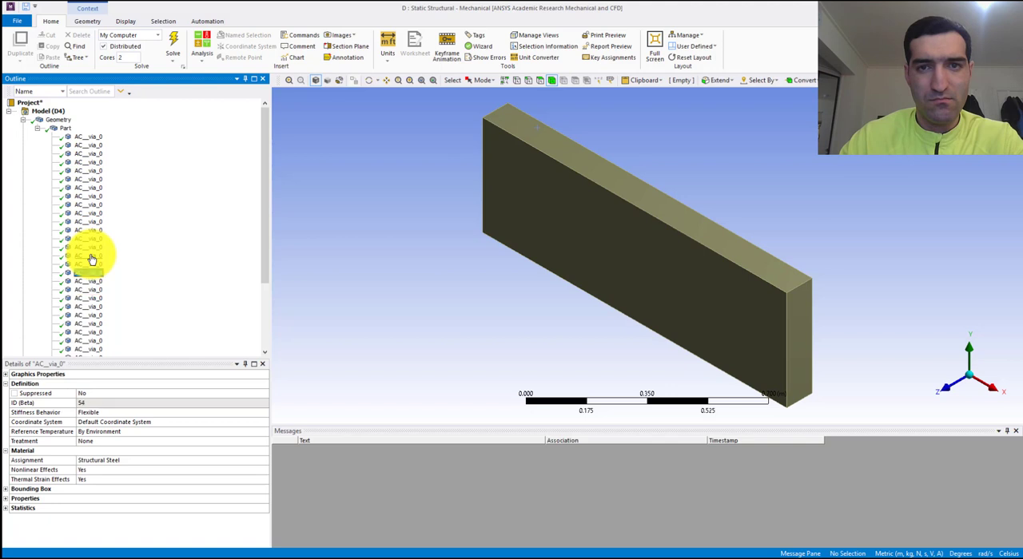
- Suppress the large outer block body that encloses the circuit board
left_click(92, 264)
right_click(96, 266)
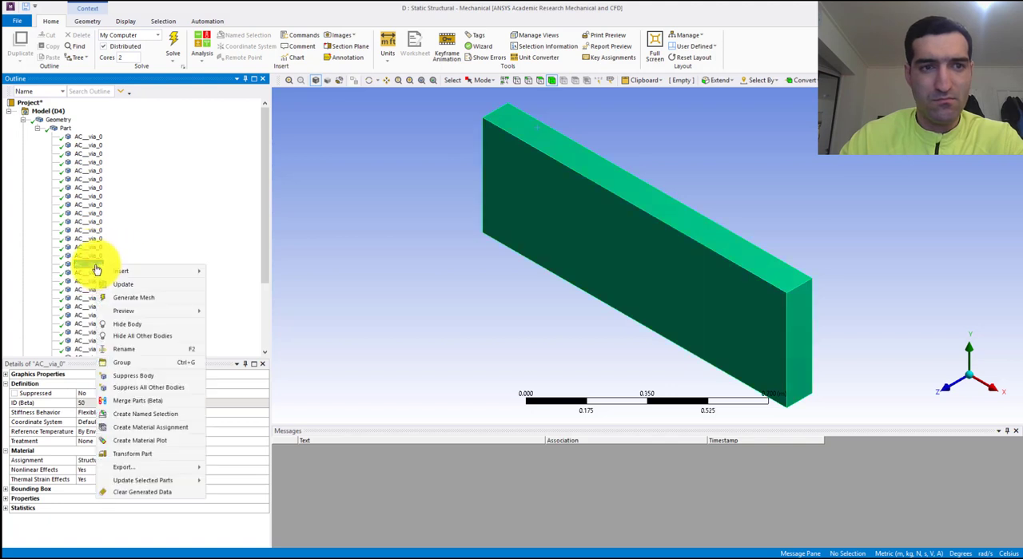
left_click(172, 243)
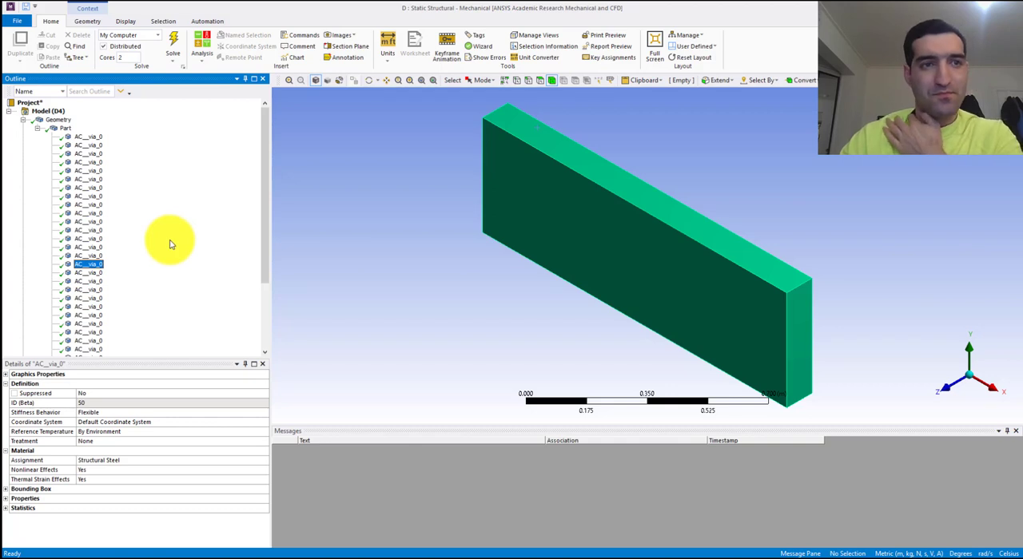
right_click(93, 270)
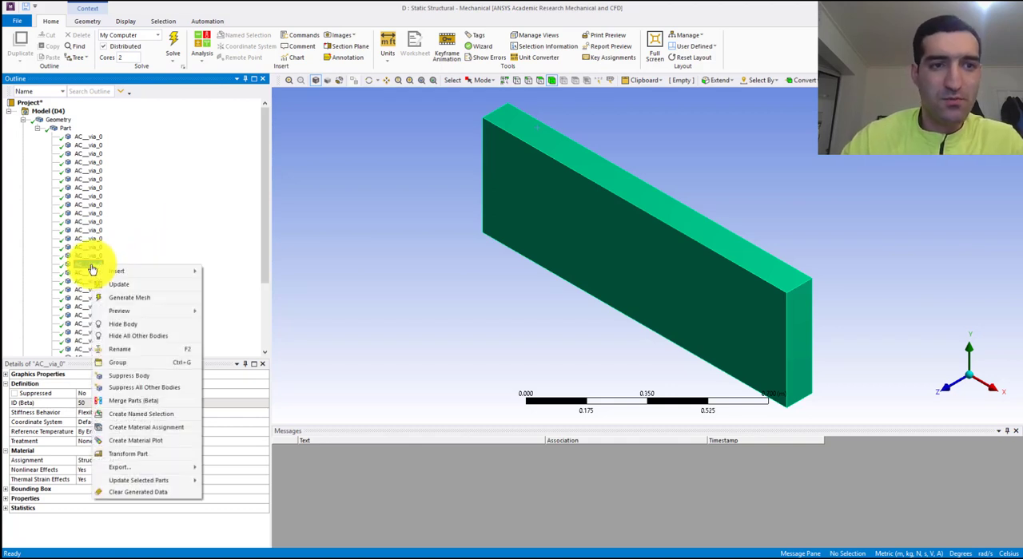
left_click(149, 375)
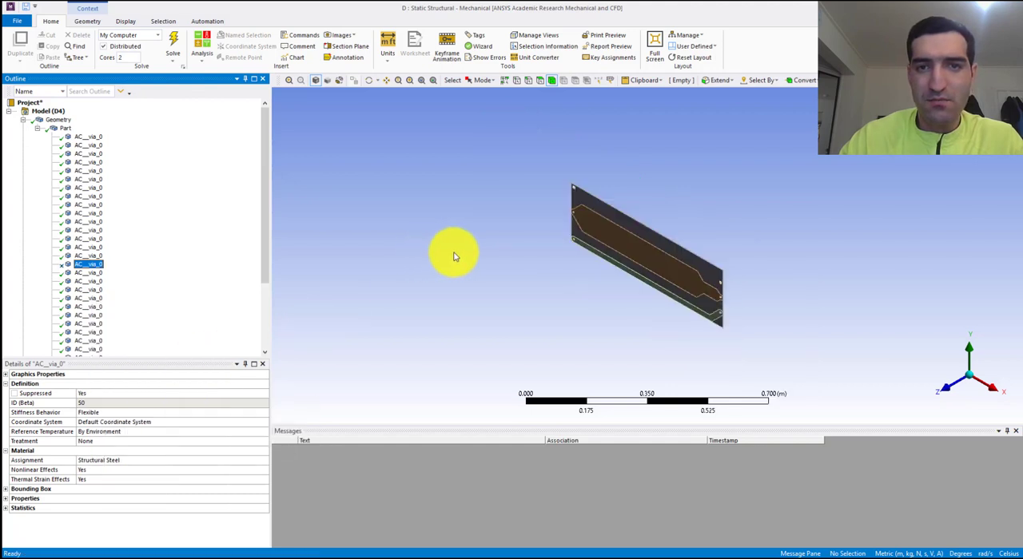
- Assign the FR-4 material to the rectangular board body listed just above the suppressed block
middle_click_drag(660, 271, 670, 250)
scroll(664, 266, "up", 8)
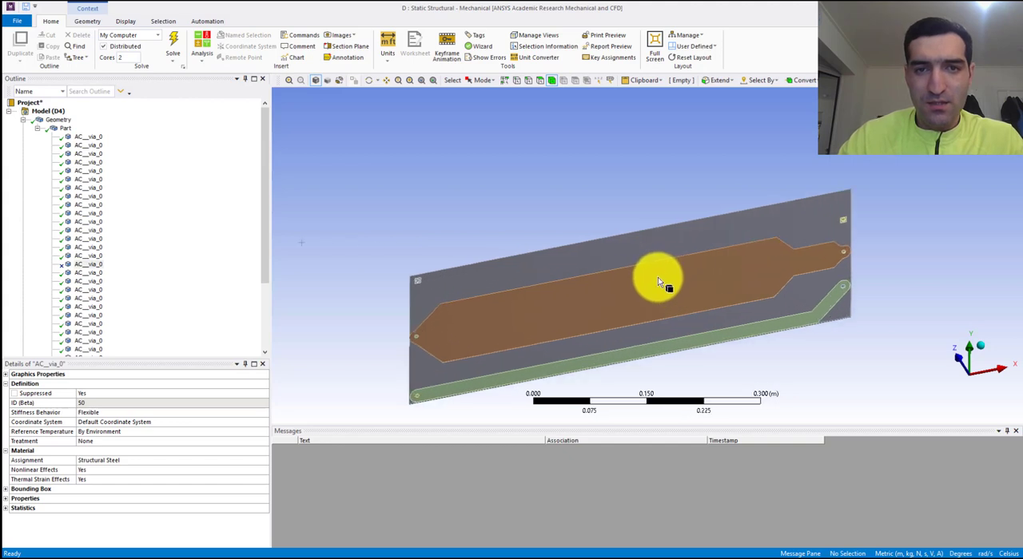
middle_click_drag(608, 296, 644, 303)
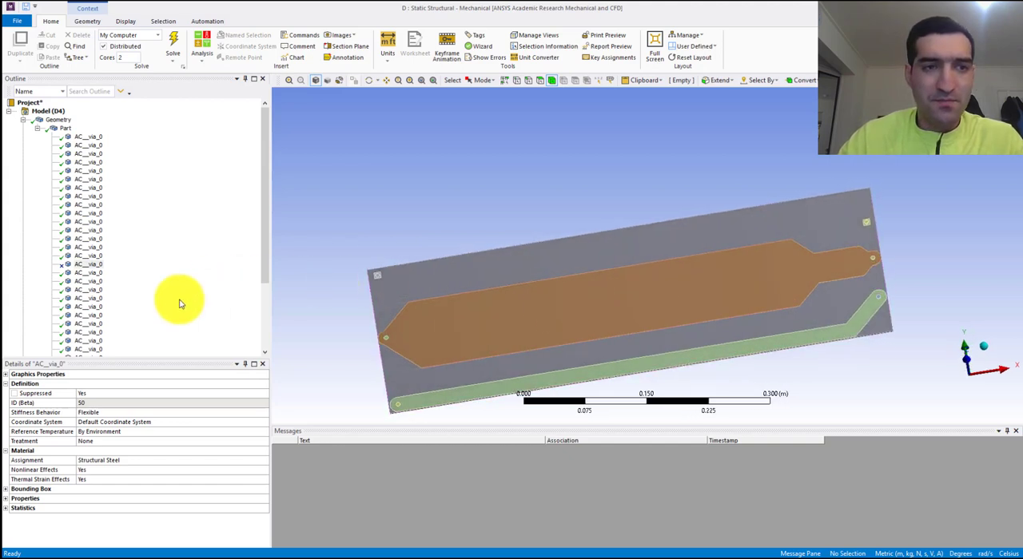
left_click(58, 119)
left_click(94, 240)
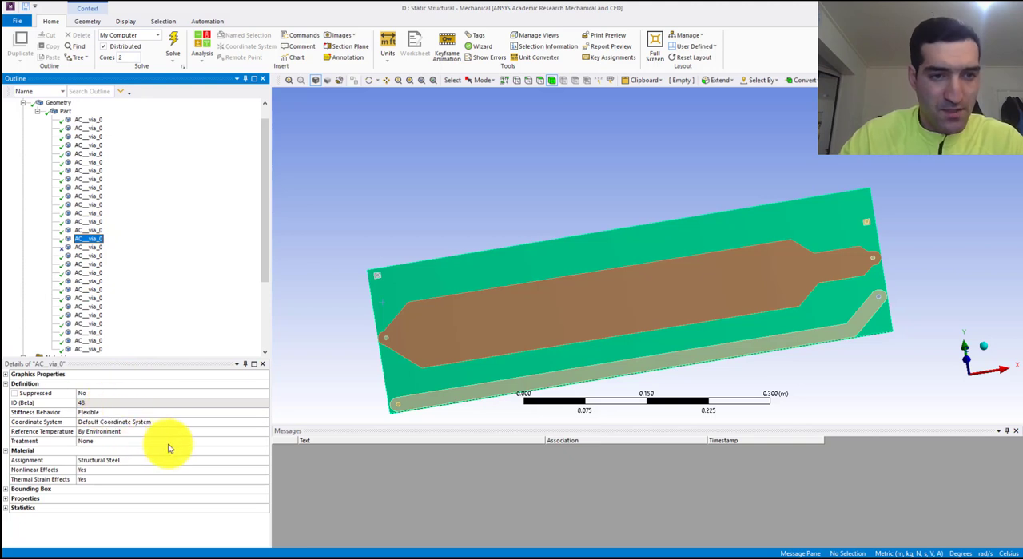
left_click(235, 471)
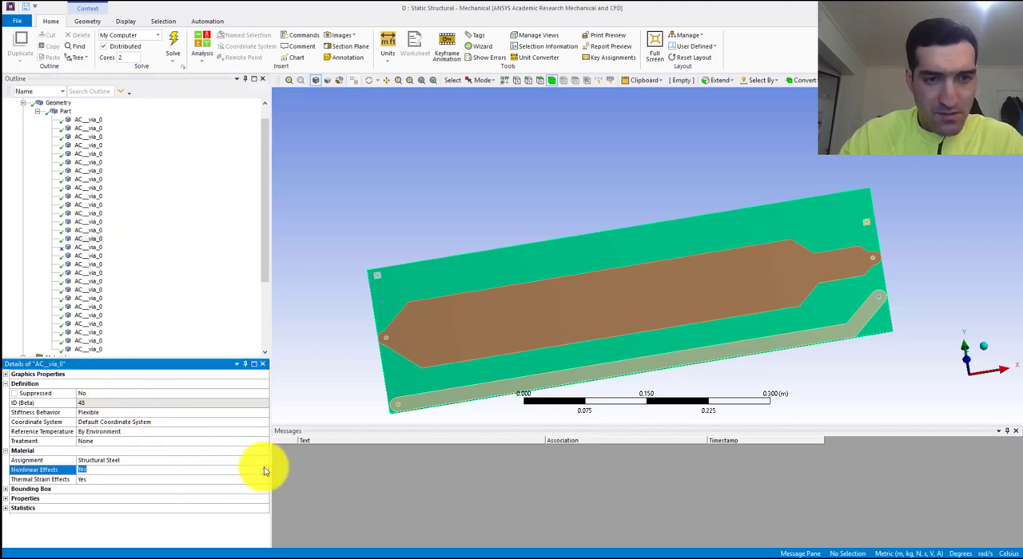
left_click(265, 464)
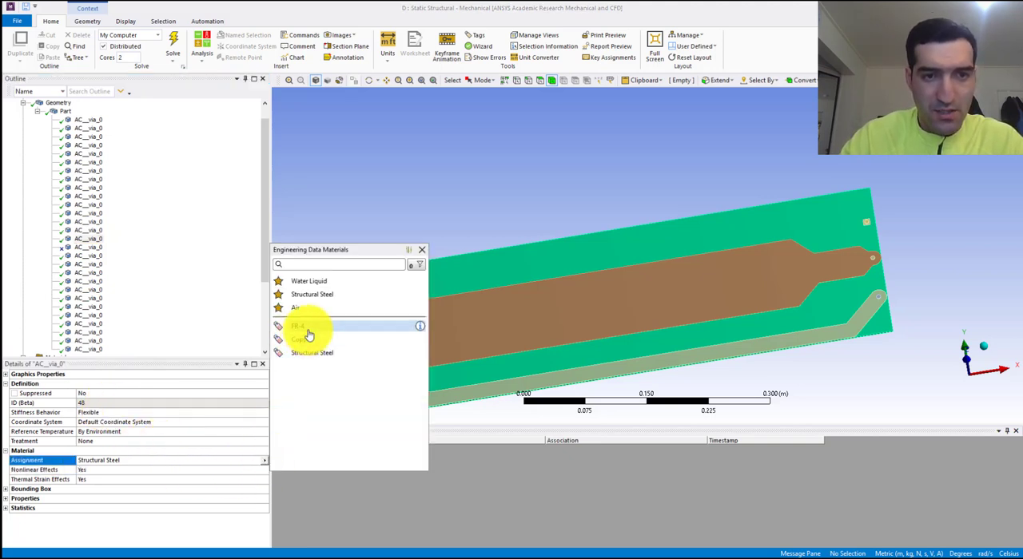
left_click(309, 336)
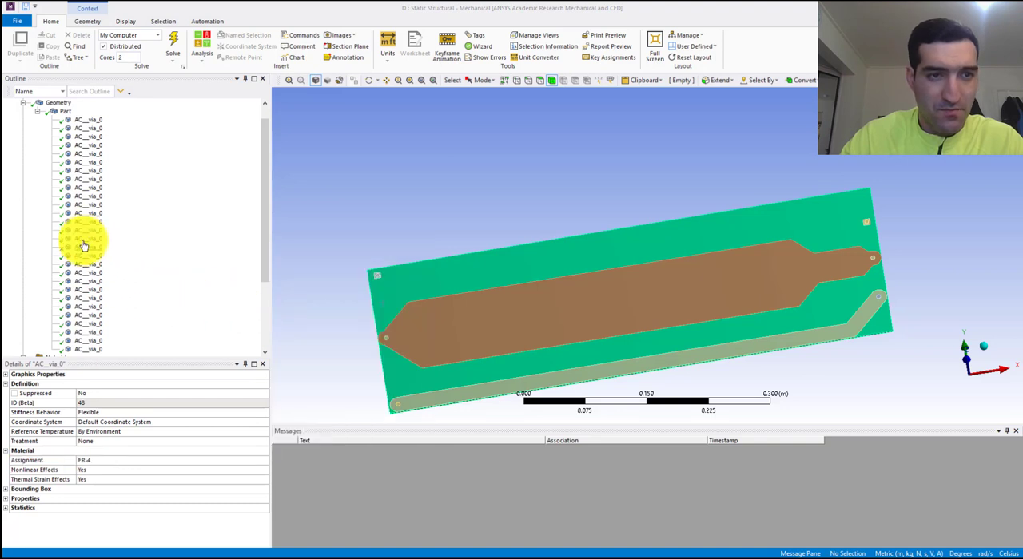
- Hide the FR-4 board body so that only the traces and vias are displayed
left_click(386, 312)
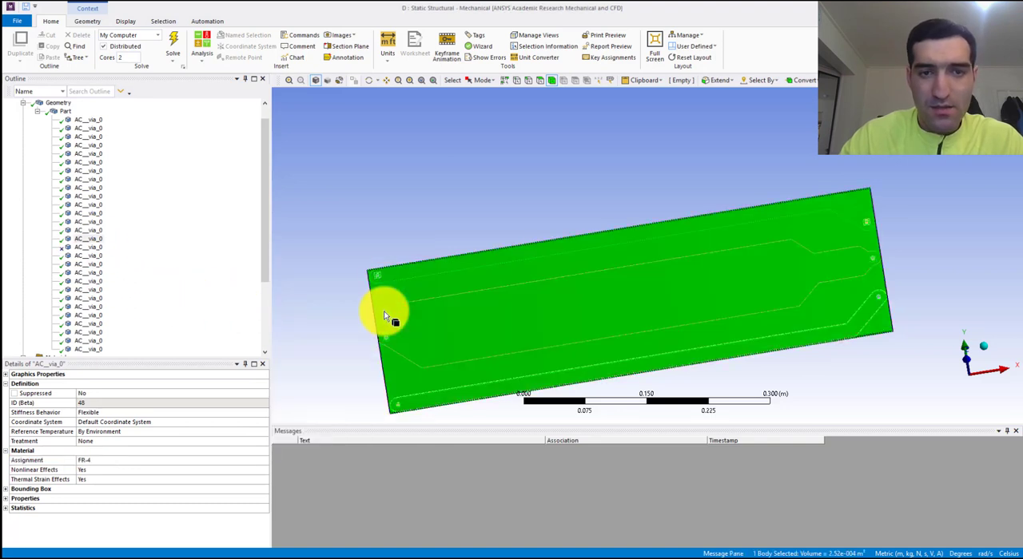
right_click(385, 312)
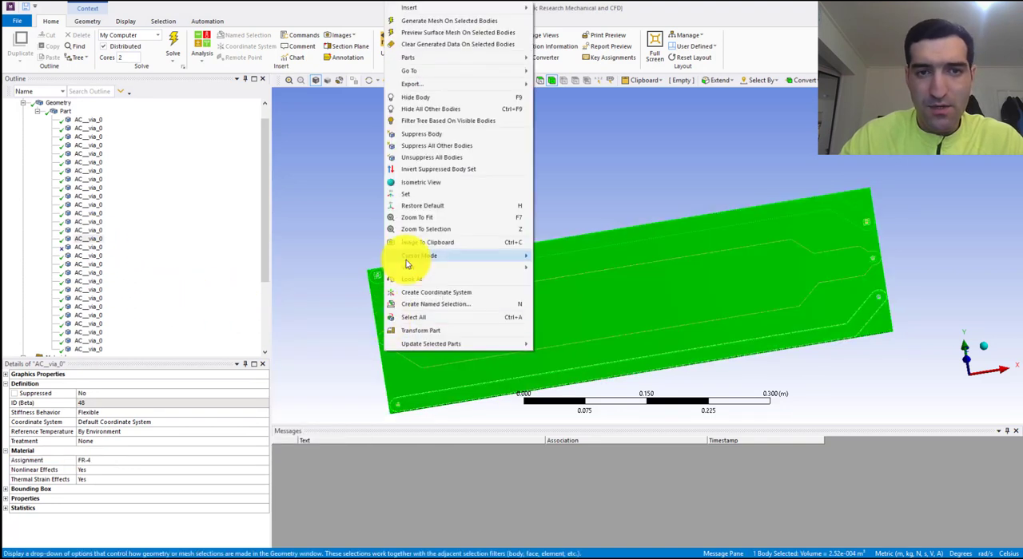
left_click(431, 97)
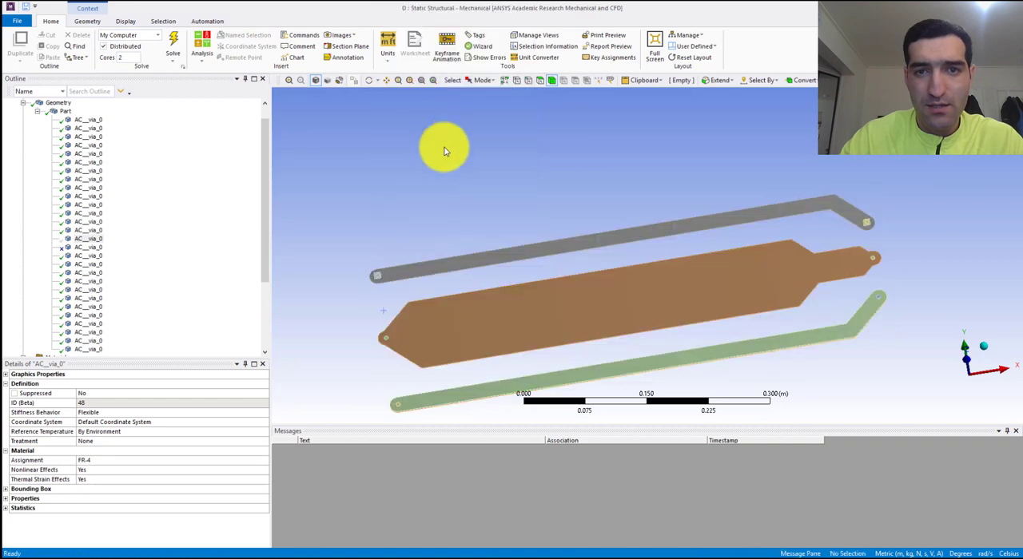
- Assign the Copper material to the 14 bodies listed above the hidden board body
left_click(96, 120)
scroll(530, 309, "up", 3)
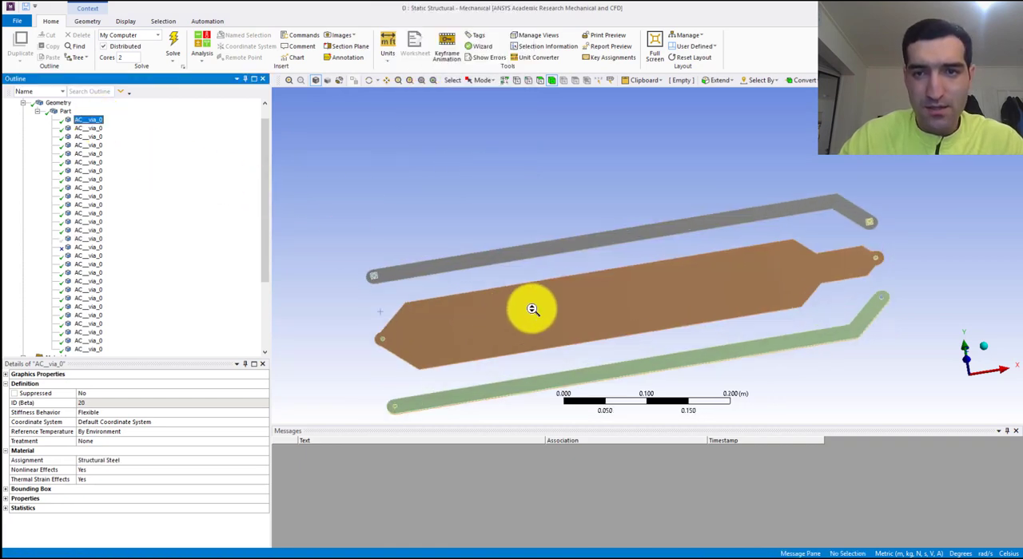
middle_click_drag(569, 321, 540, 346)
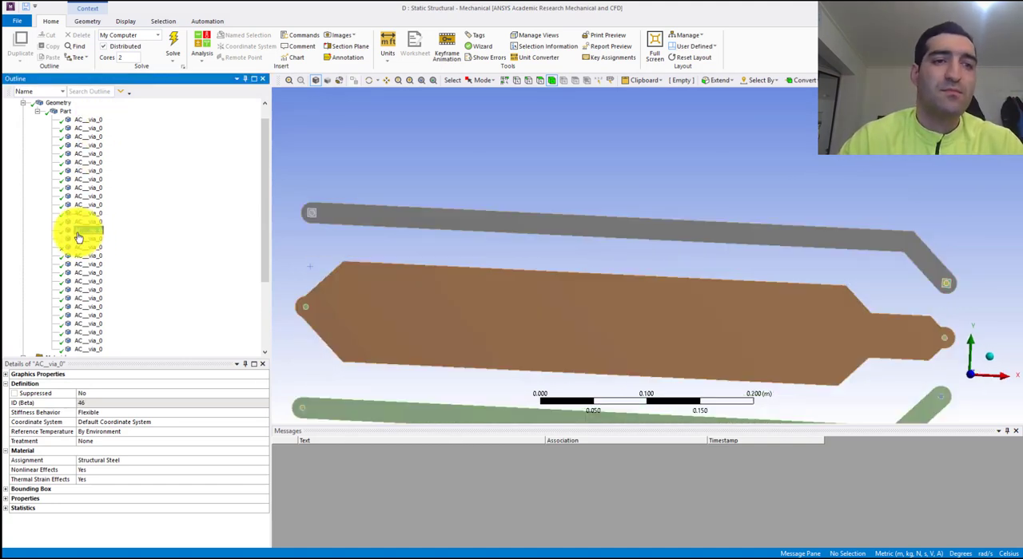
right_click(71, 241)
left_click(121, 202)
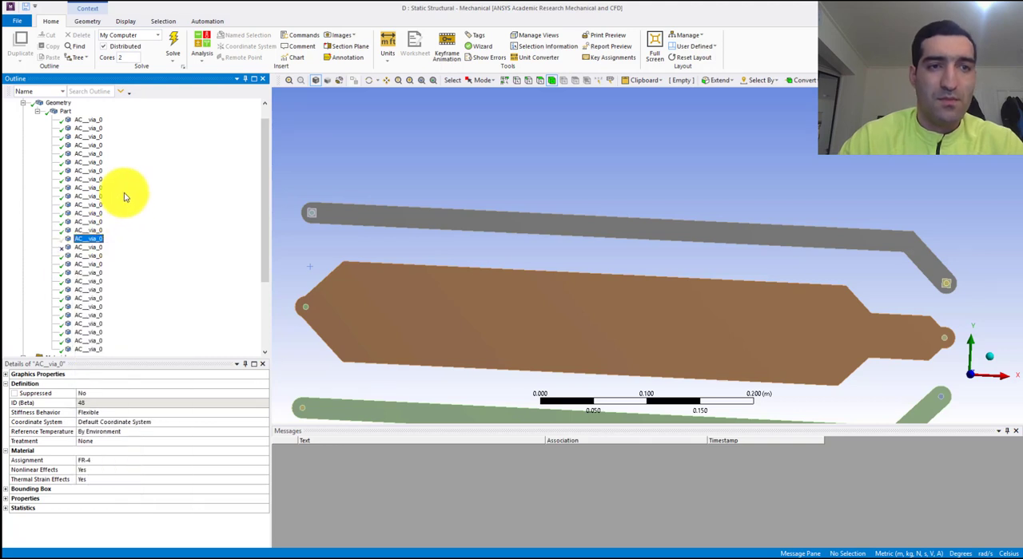
left_click(91, 120)
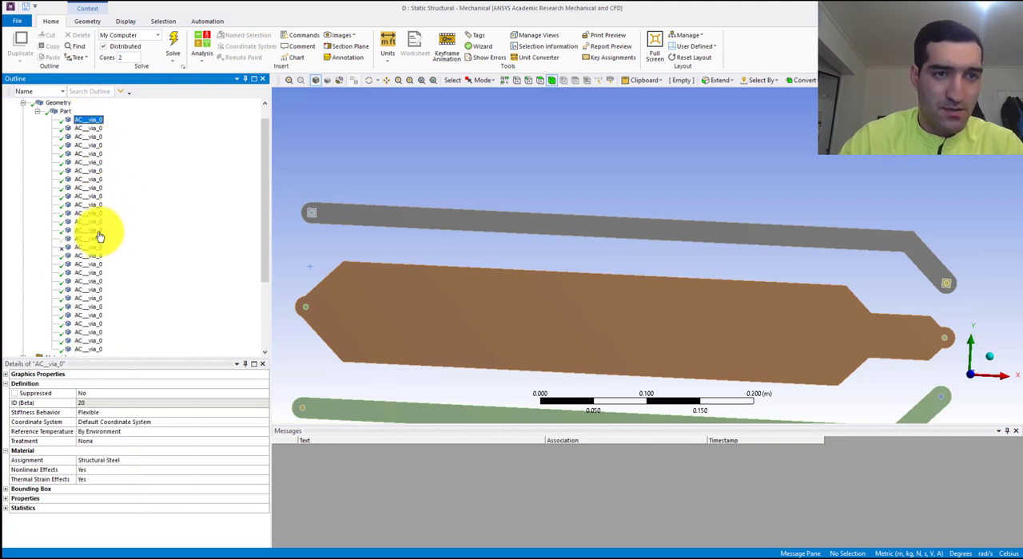
left_click(98, 231, "shift")
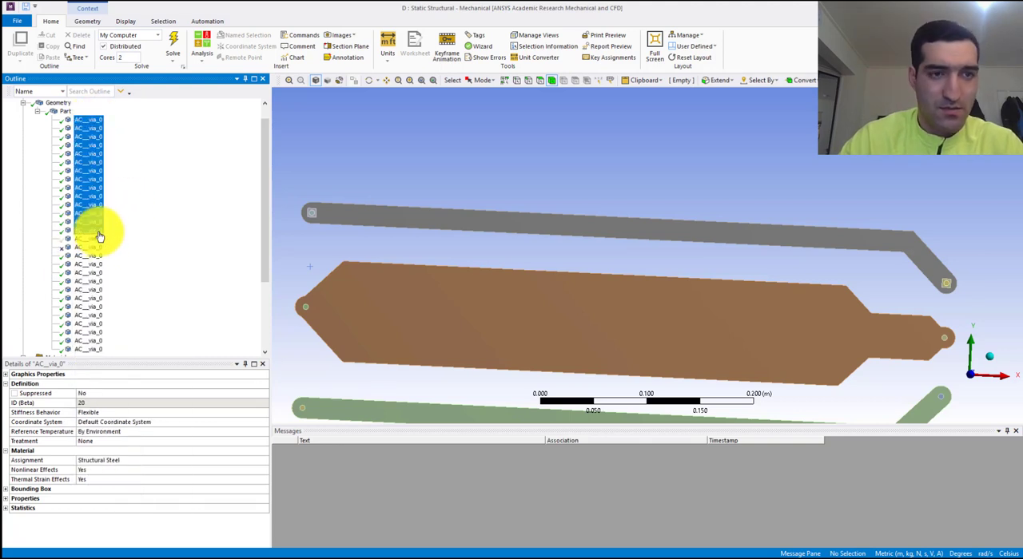
left_click(186, 463)
left_click(265, 461)
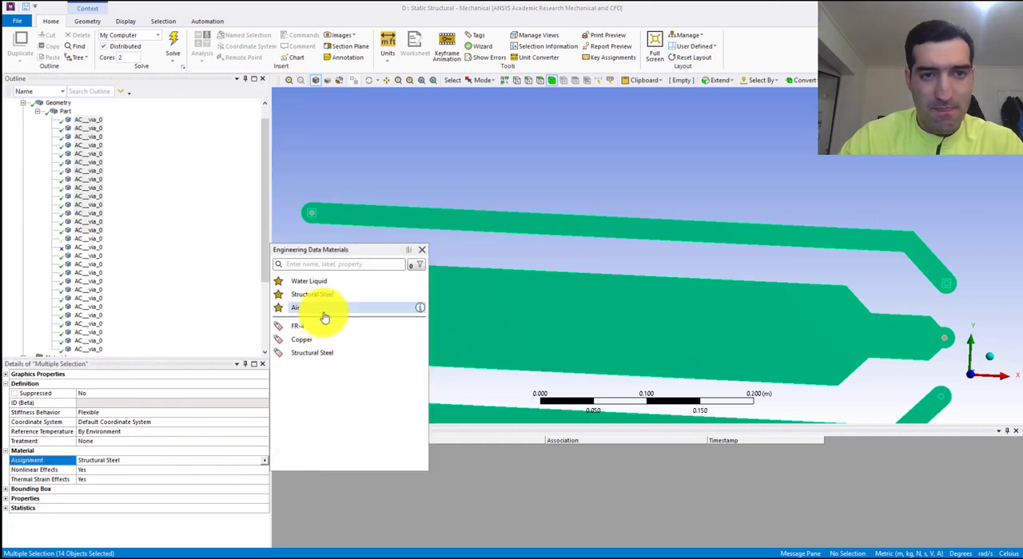
left_click(327, 338)
- Assign the Copper material to the 12 bodies listed below the suppressed block
scroll(88, 263, "down", 5)
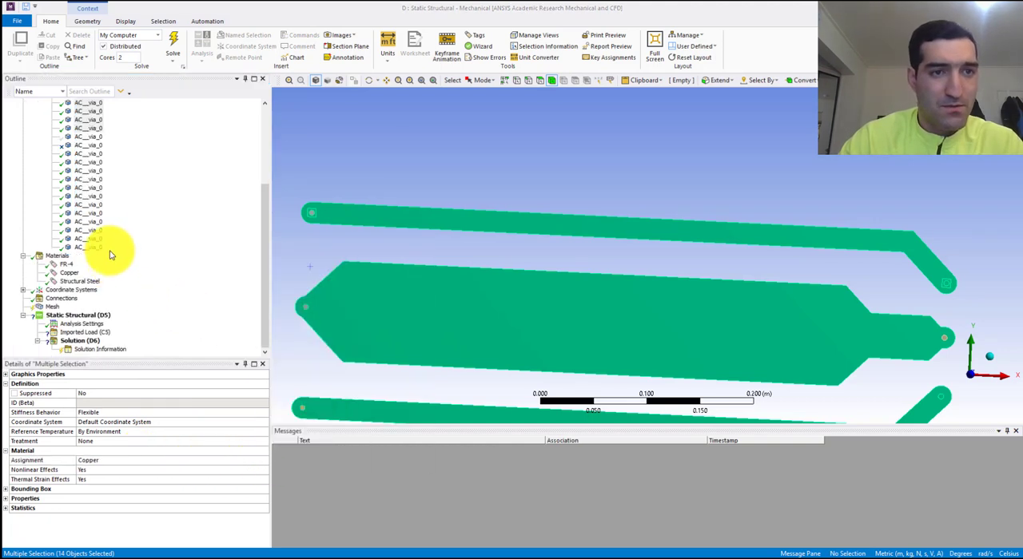
left_click(78, 156)
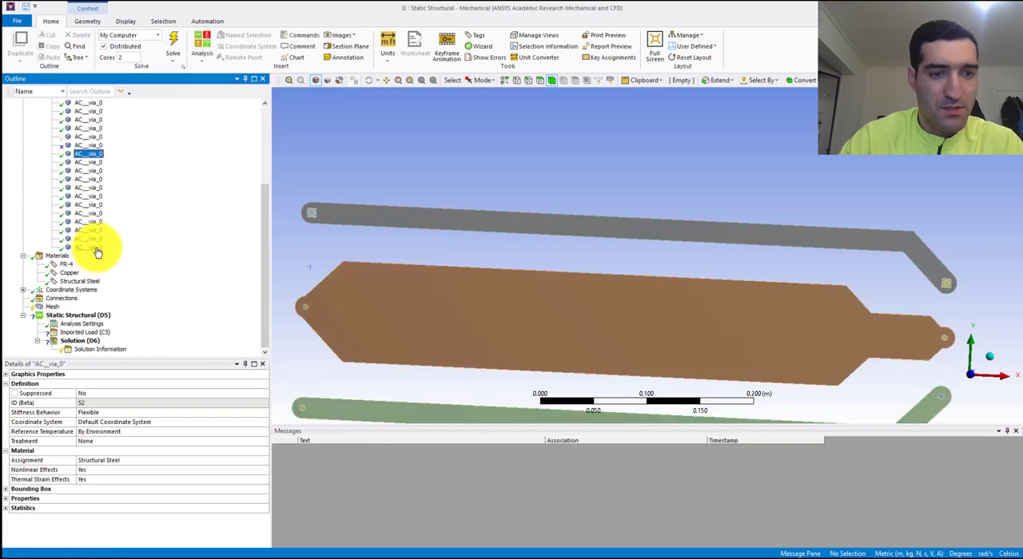
left_click(93, 246, "shift")
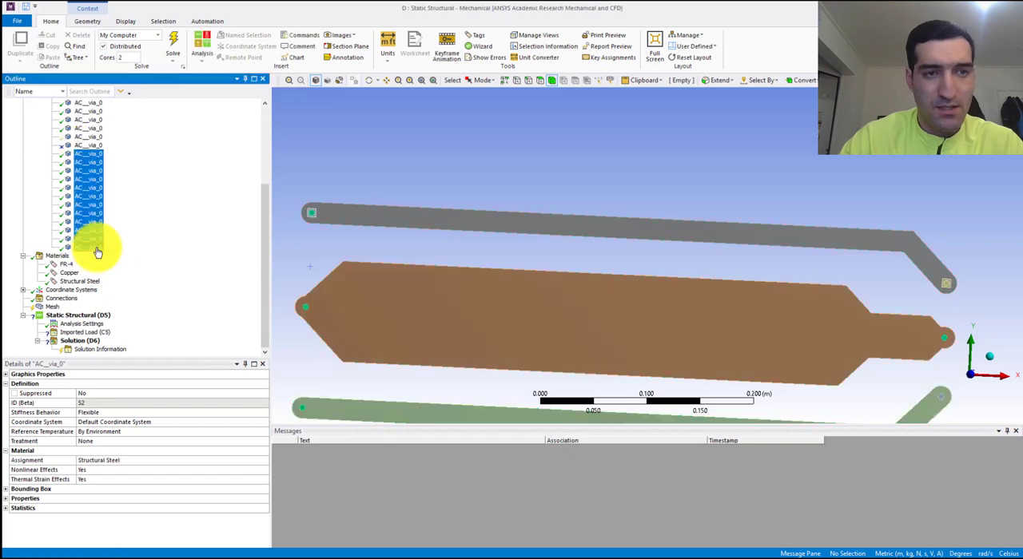
left_click(257, 460)
left_click(264, 460)
left_click(301, 352)
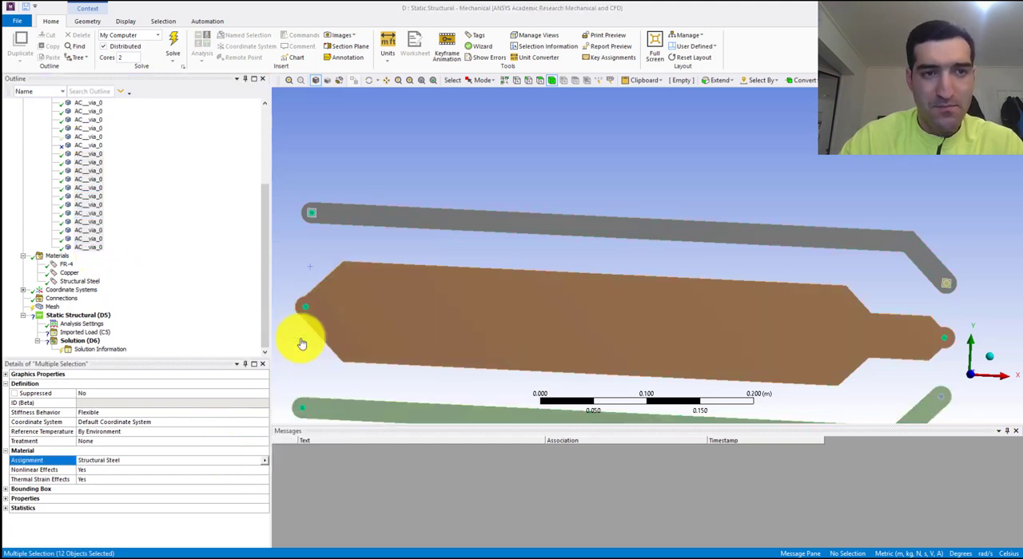
- Go through the bodies in the part and review the material assigned to each one
scroll(96, 197, "up", 5)
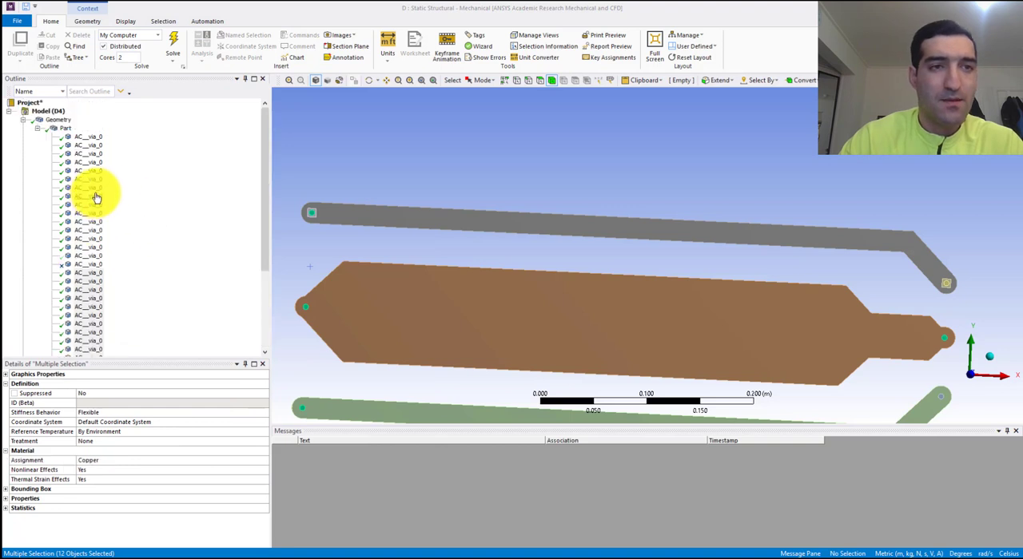
left_click(79, 142)
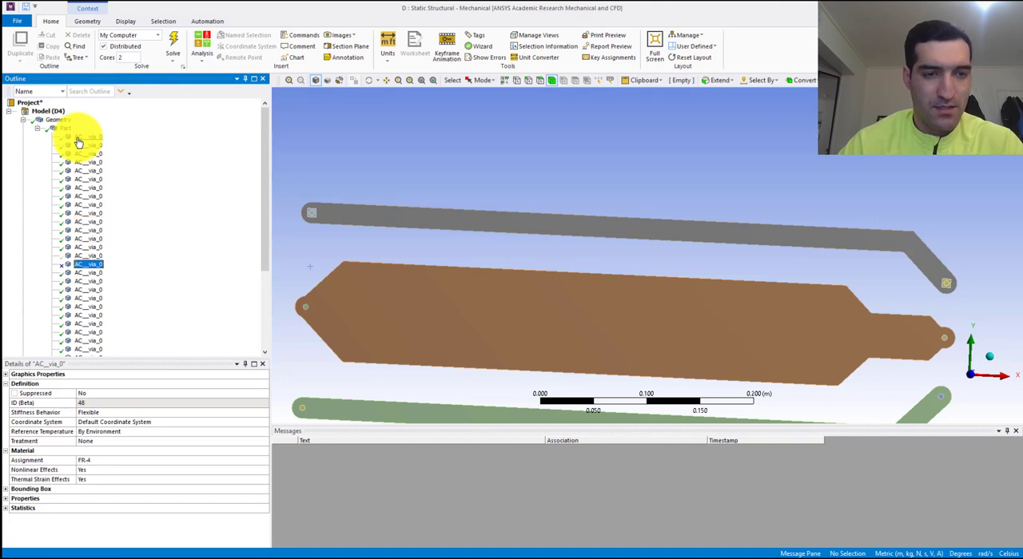
key("Up")
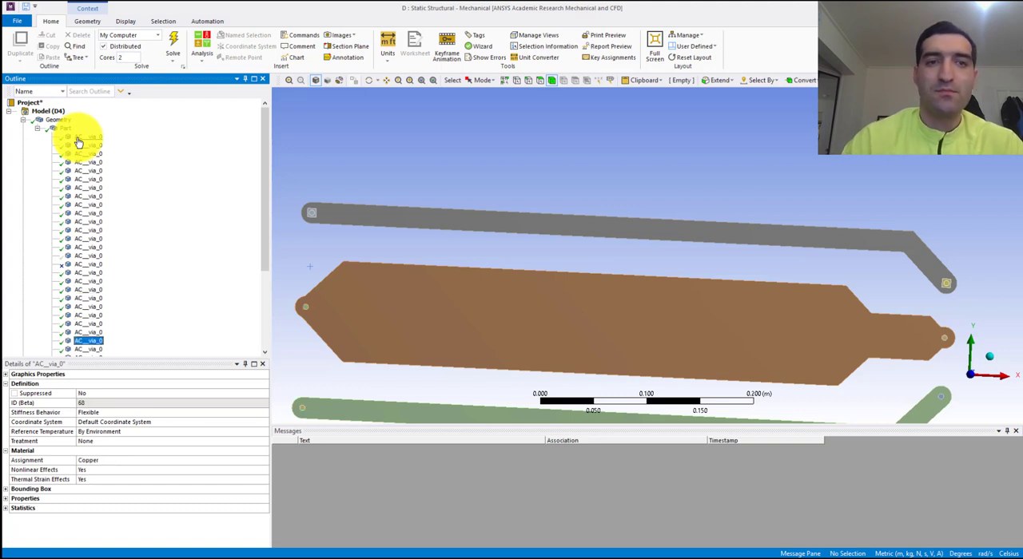
scroll(96, 215, "down", 5)
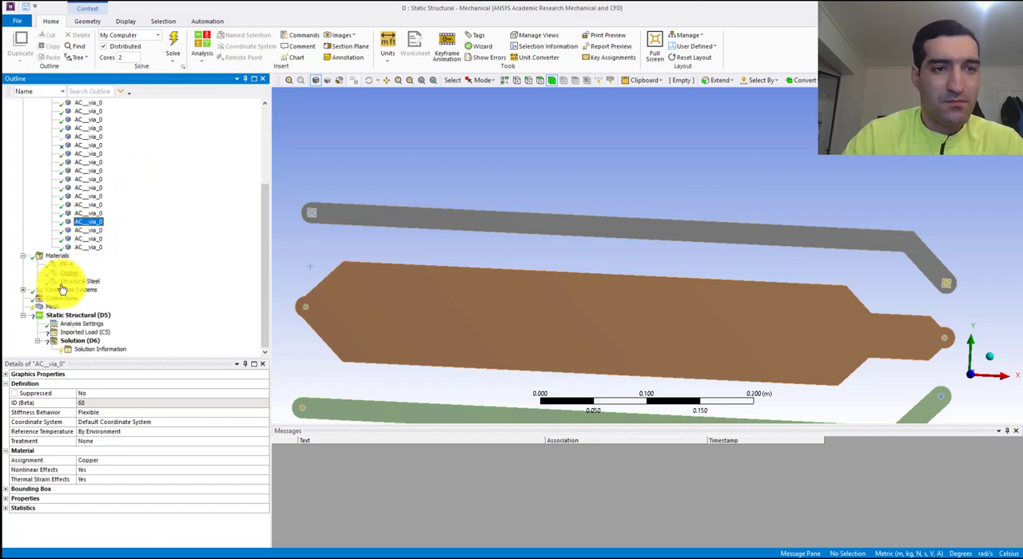
left_click(36, 310)
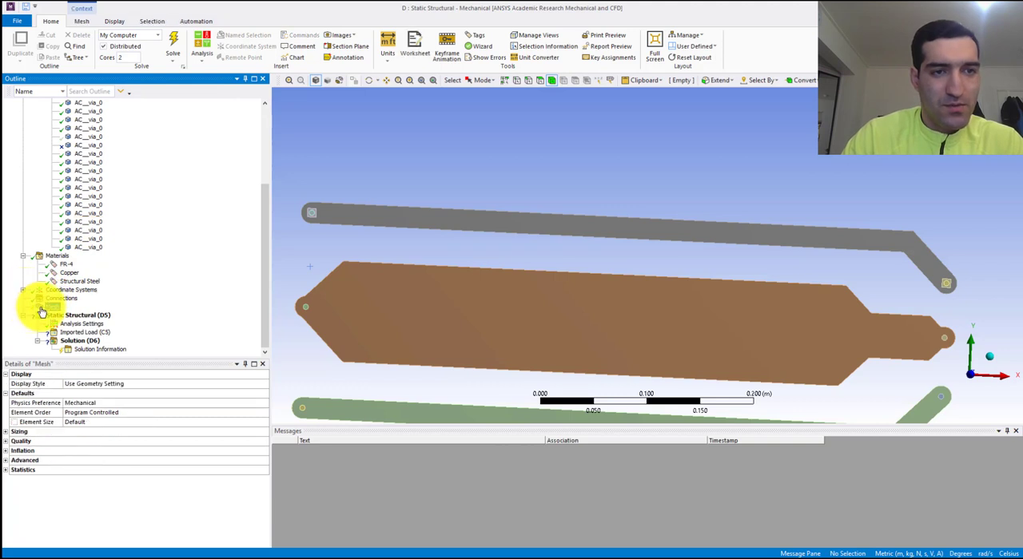
right_click(42, 312)
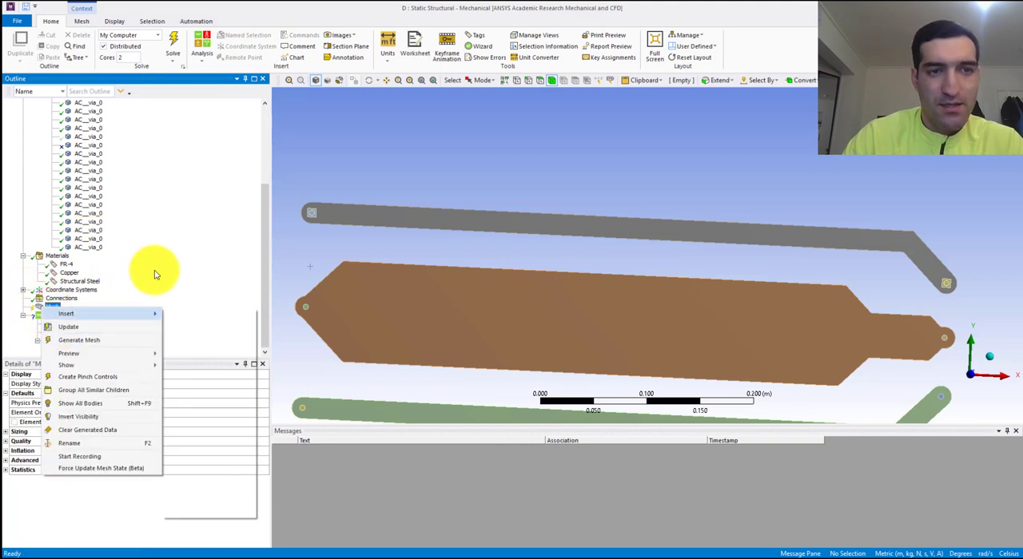
key("Escape")
right_click(49, 312)
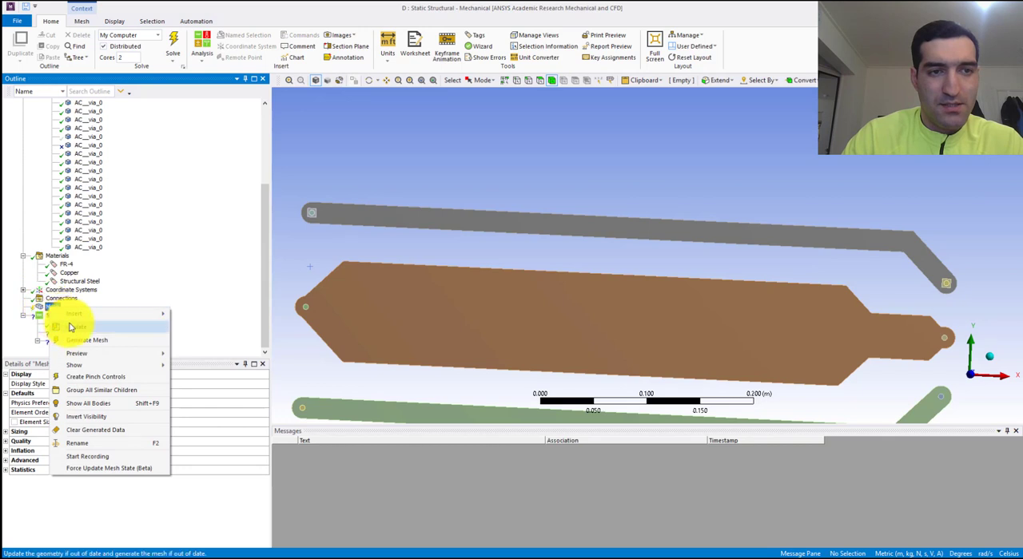
left_click(379, 223)
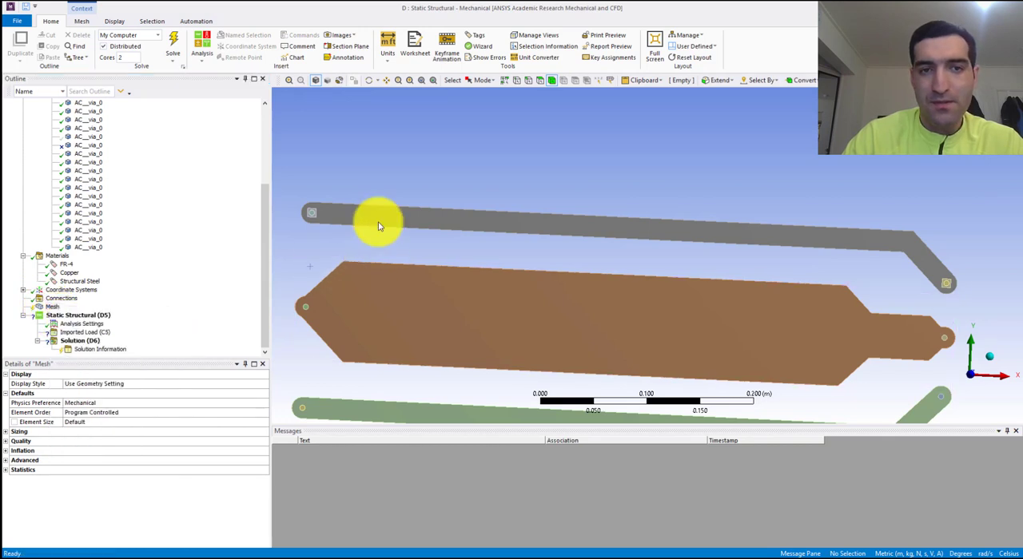
- Show the hidden FR-4 board body together with the traces and vias
left_click(90, 134)
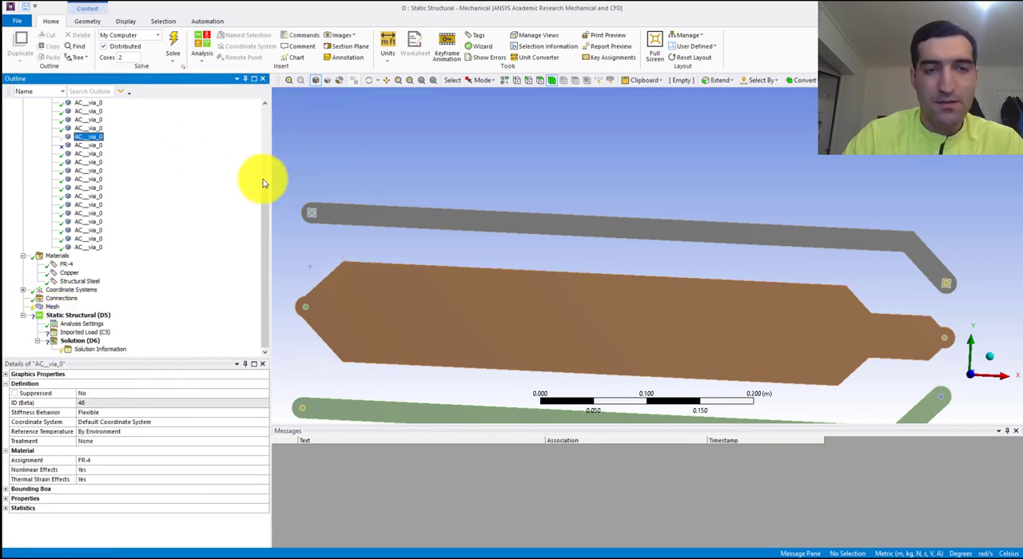
right_click(87, 134)
left_click(80, 136)
right_click(74, 137)
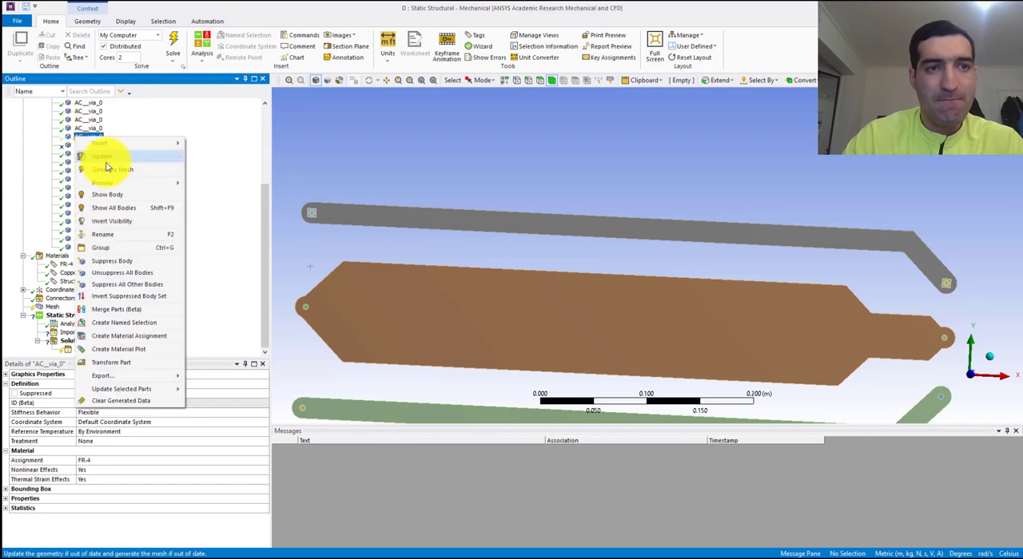
left_click(145, 195)
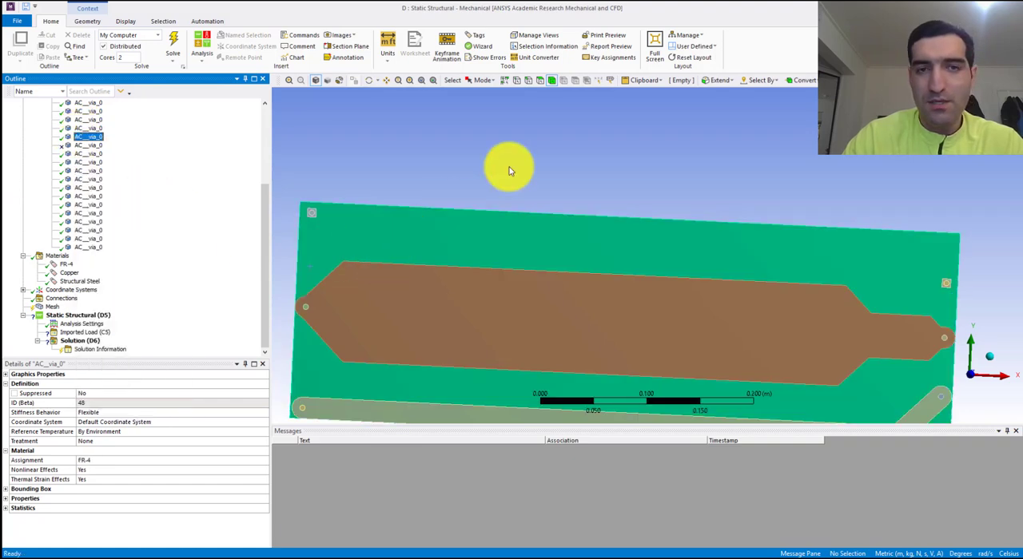
middle_click_drag(605, 289, 512, 228)
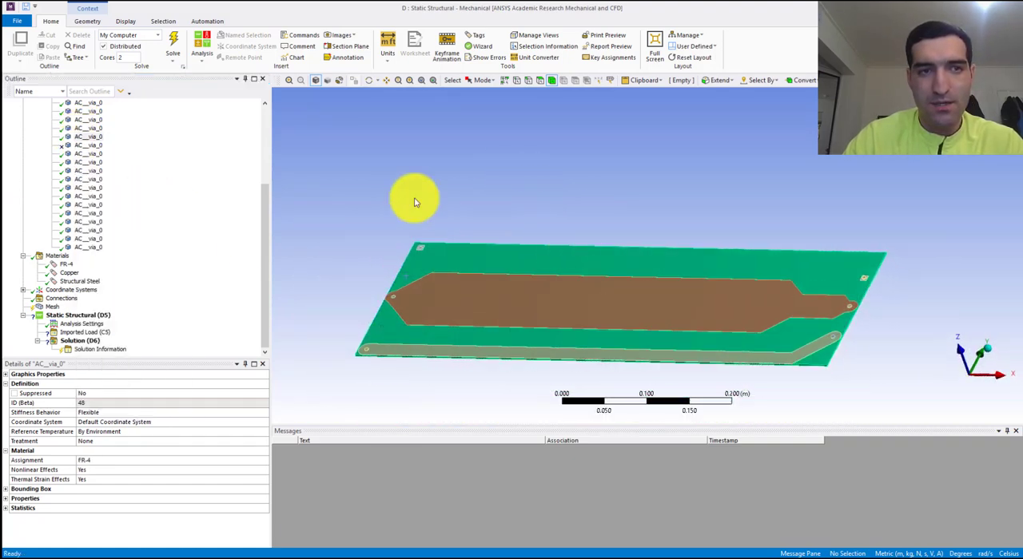
left_click(85, 146)
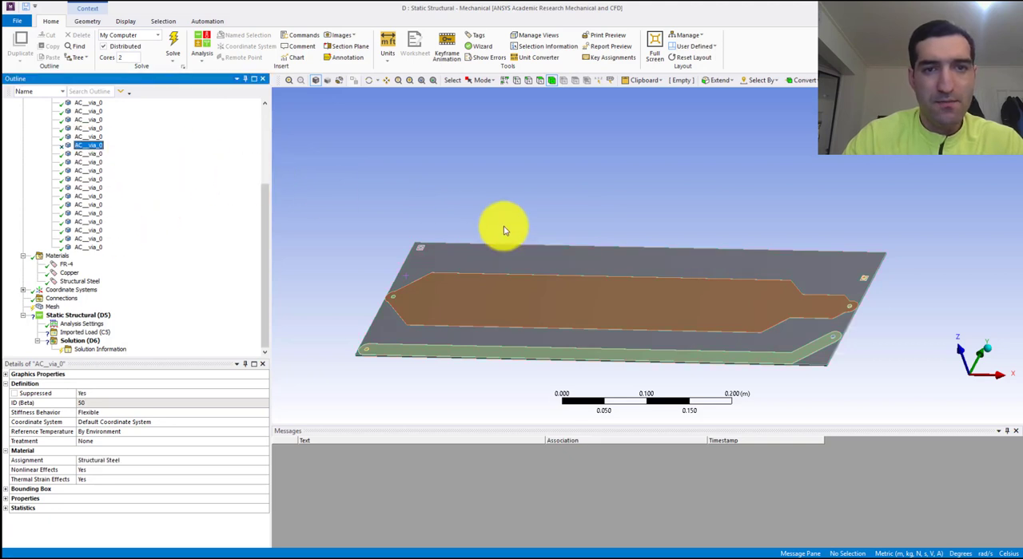
middle_click_drag(497, 269, 560, 273)
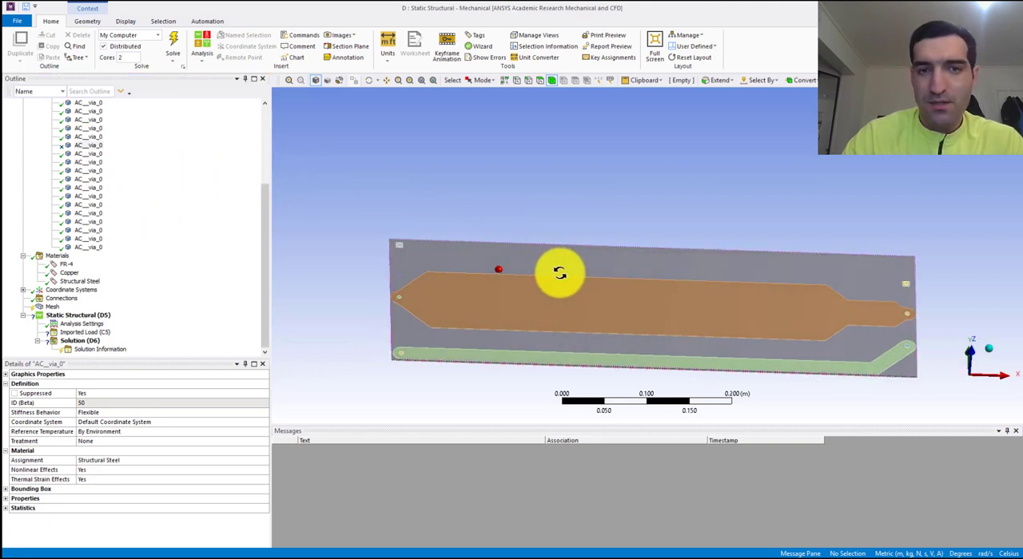
- Try to mesh the board, traces and vias with the default mesh settings
right_click(54, 309)
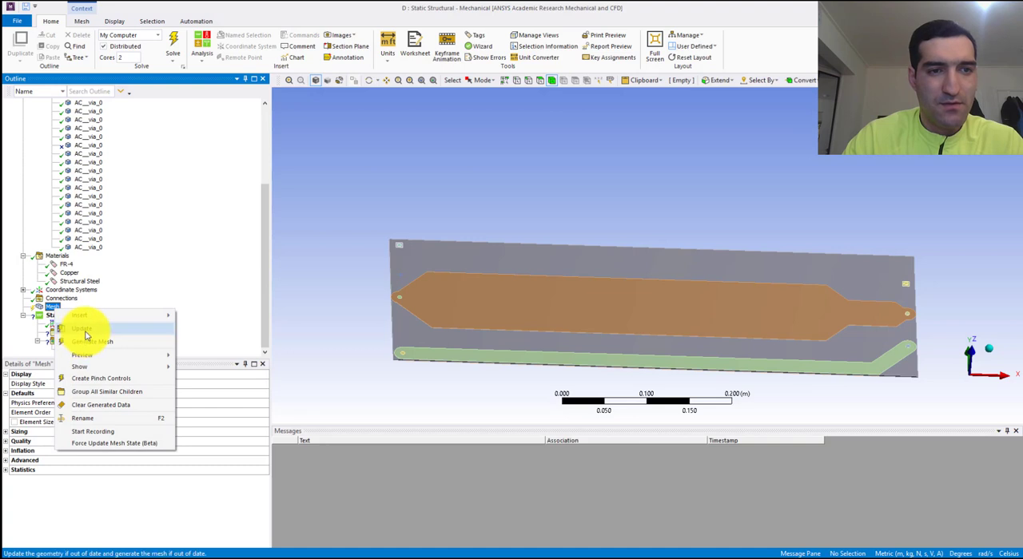
left_click(118, 333)
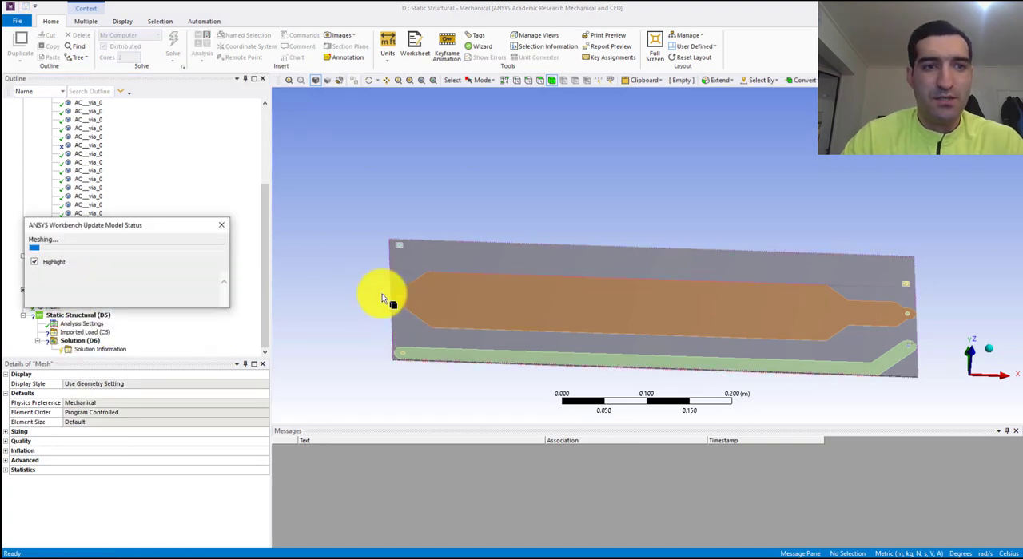
left_click_drag(188, 229, 205, 184)
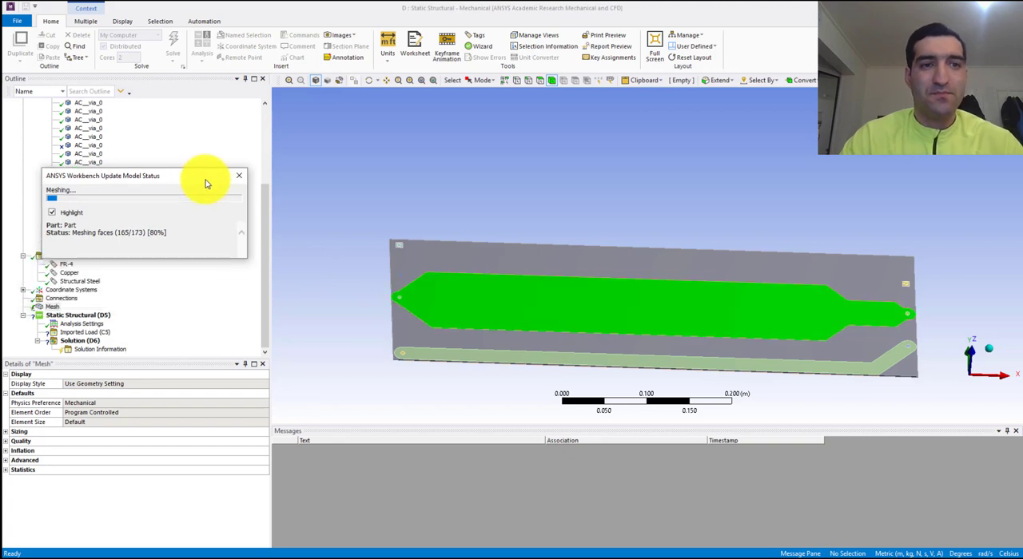
- Add a mesh body sizing on the rectangular FR-4 board body with an element size of 4e-3 m
right_click(51, 307)
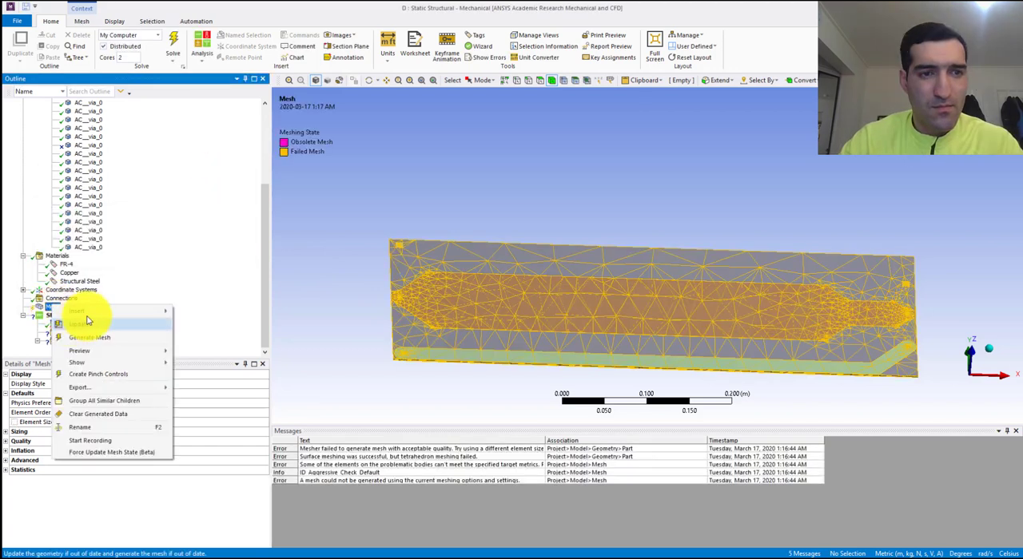
mouse_move(88, 314)
left_click(200, 326)
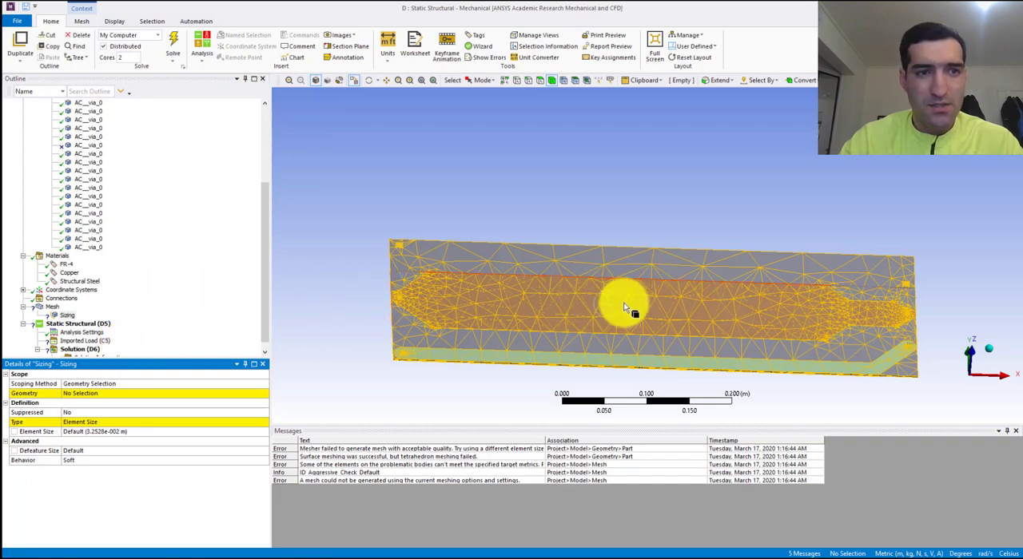
middle_click_drag(688, 315, 740, 306)
middle_click_drag(787, 335, 751, 269, "ctrl")
middle_click_drag(566, 286, 593, 286)
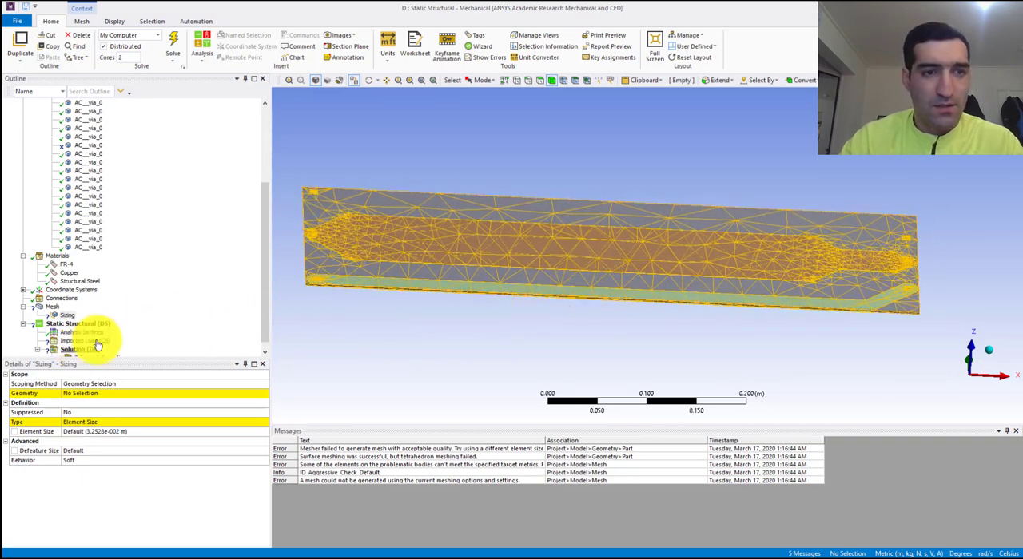
left_click(325, 265)
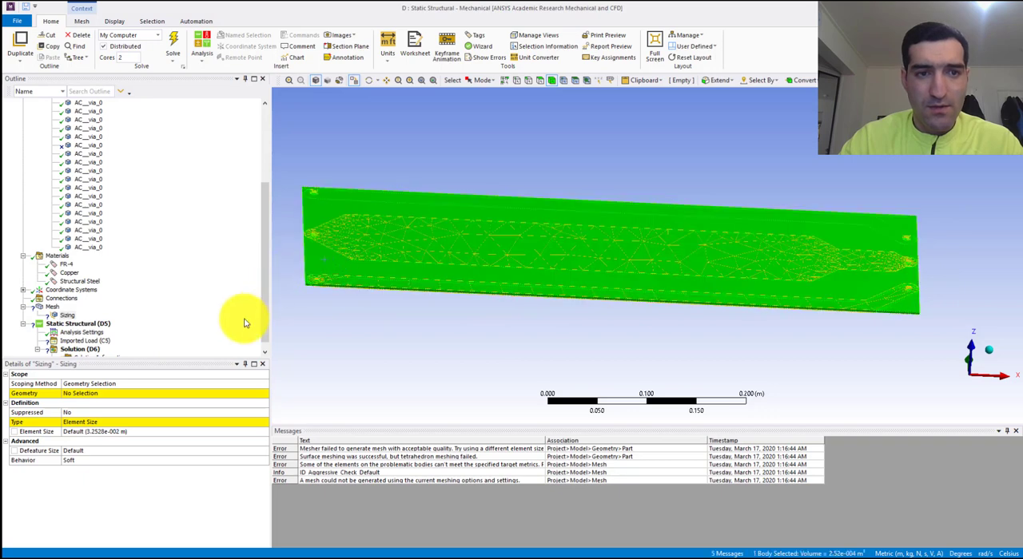
left_click(103, 394)
left_click(101, 395)
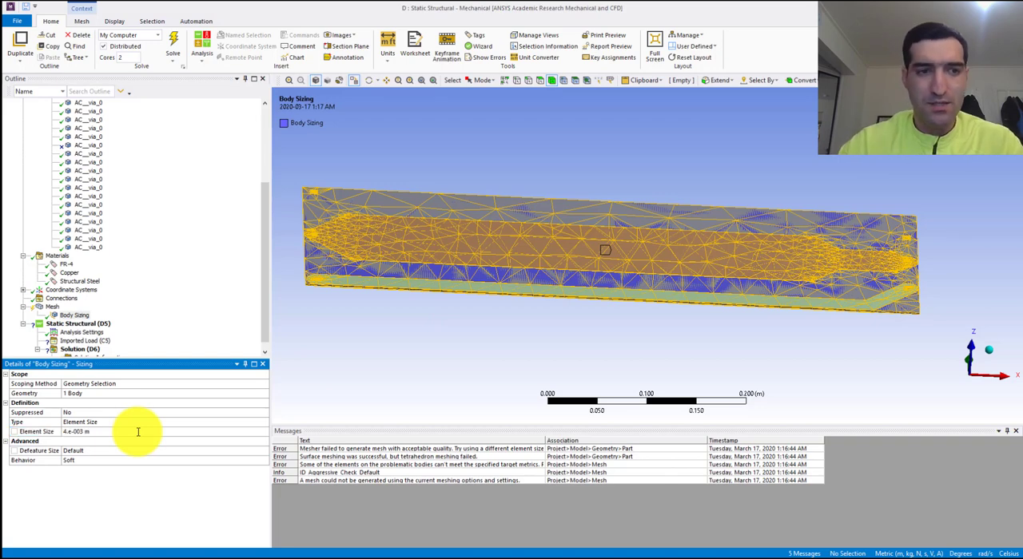
- Hide the board body so that only the traces and vias are displayed for selection
left_click(334, 262)
right_click(334, 261)
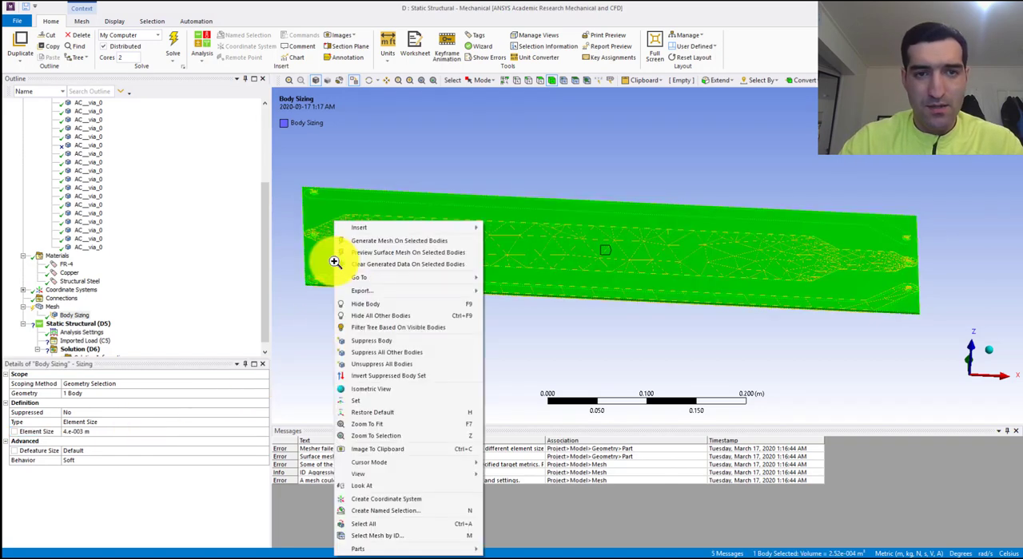
left_click(370, 304)
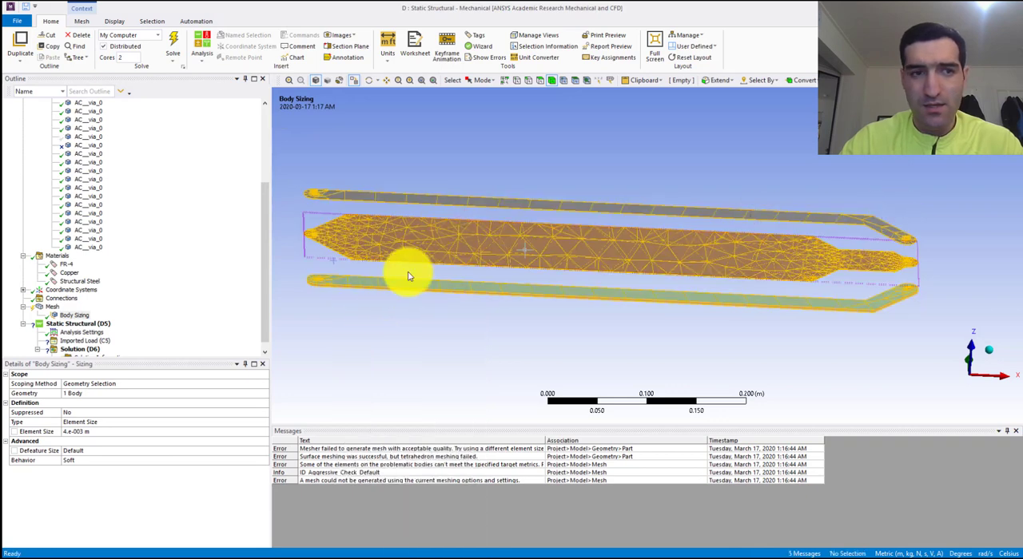
- Add a second mesh body sizing on all 26 visible trace and via bodies with an element size of 3e-3 m
left_click(57, 309)
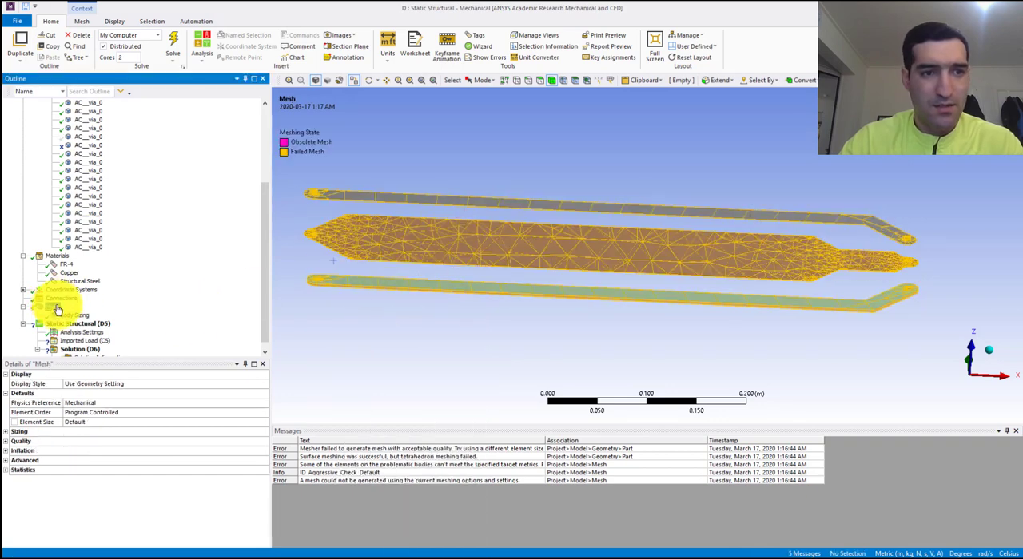
left_click(58, 299)
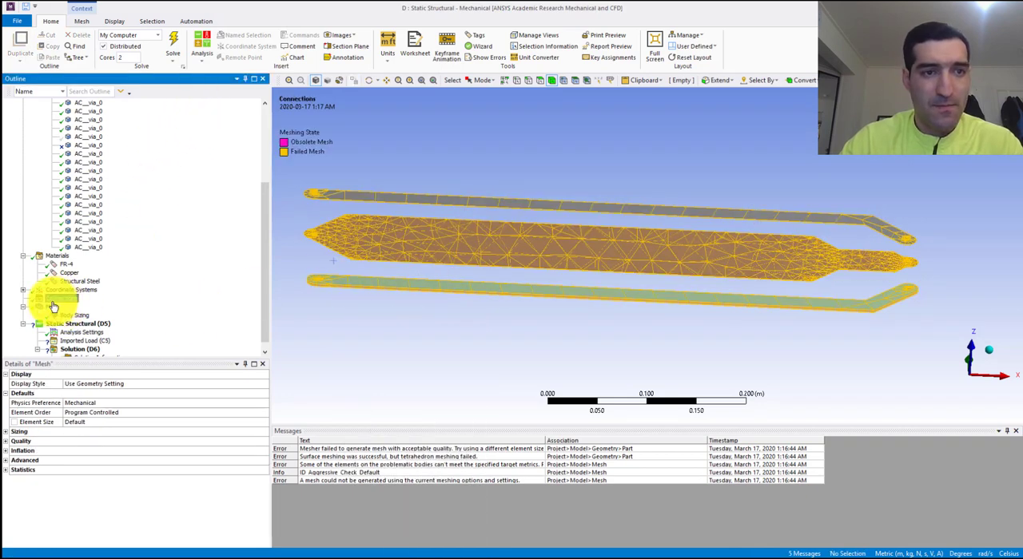
right_click(50, 302)
right_click(50, 308)
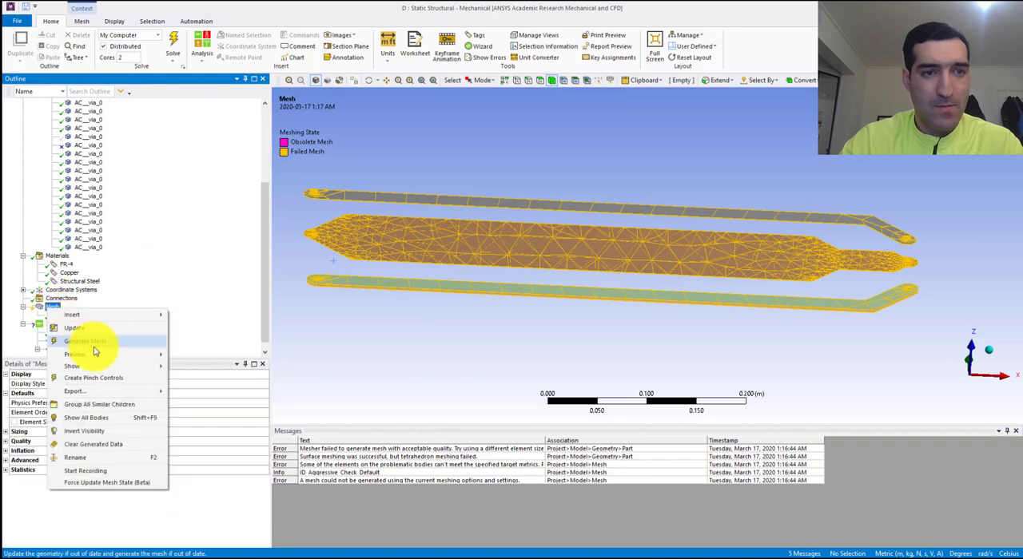
mouse_move(101, 369)
mouse_move(112, 316)
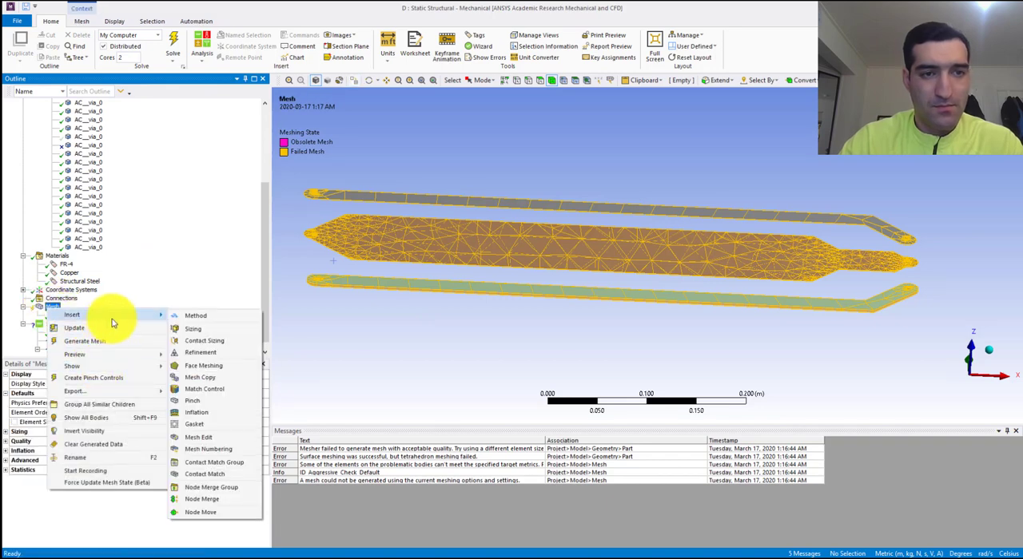
left_click(204, 331)
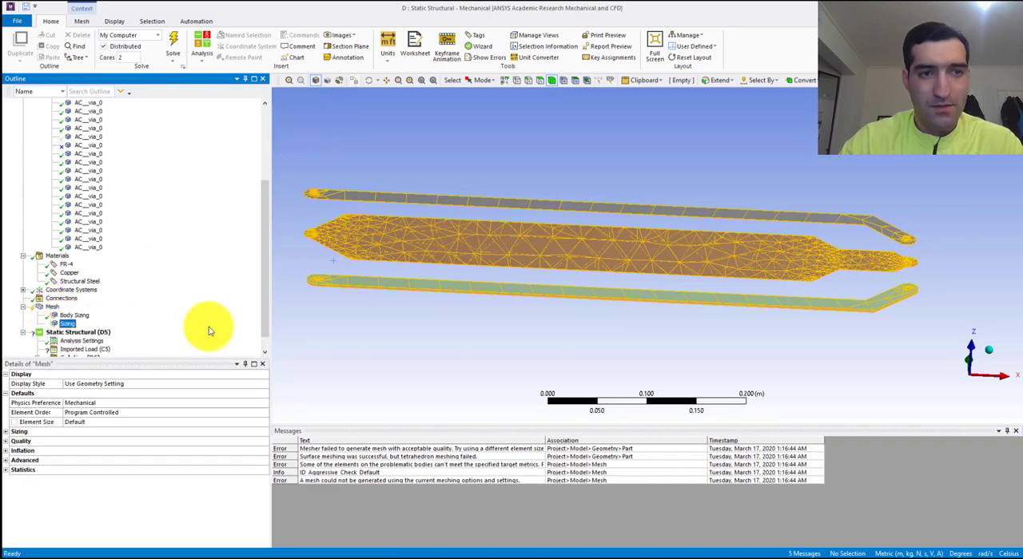
left_click(482, 80)
left_click(490, 104)
left_click_drag(947, 176, 288, 328)
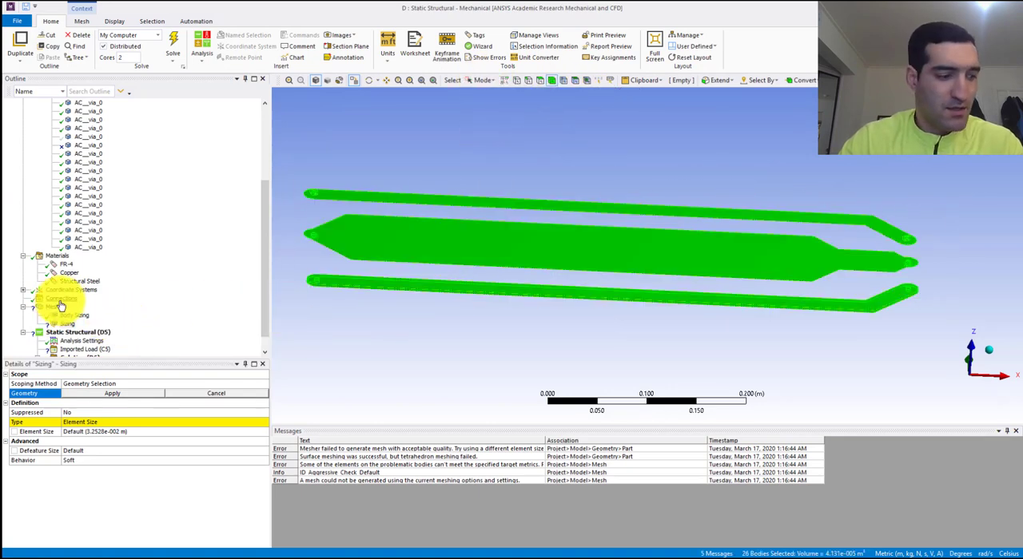
left_click(95, 394)
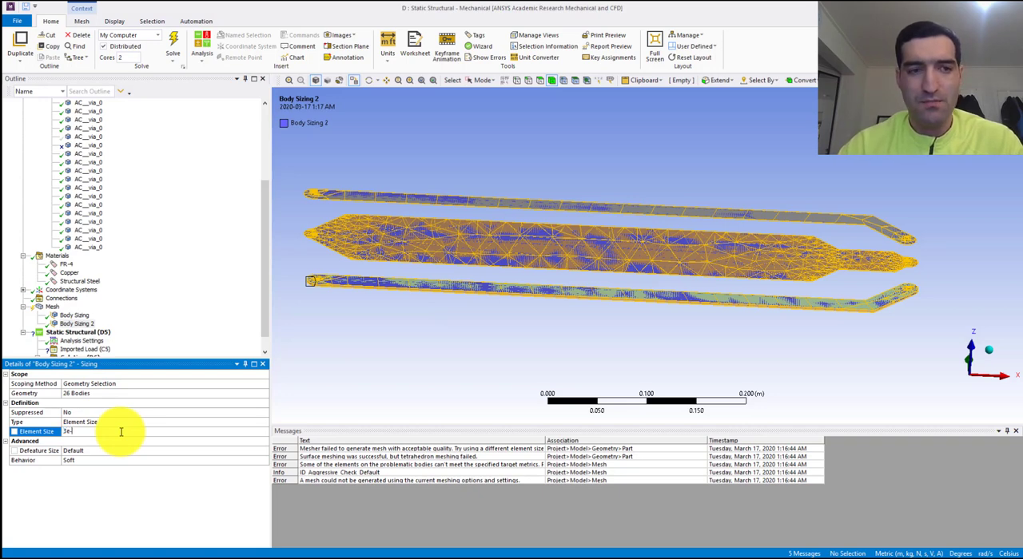
- Update the mesh so that the board, traces and vias are meshed with the two body sizings
left_click(52, 307)
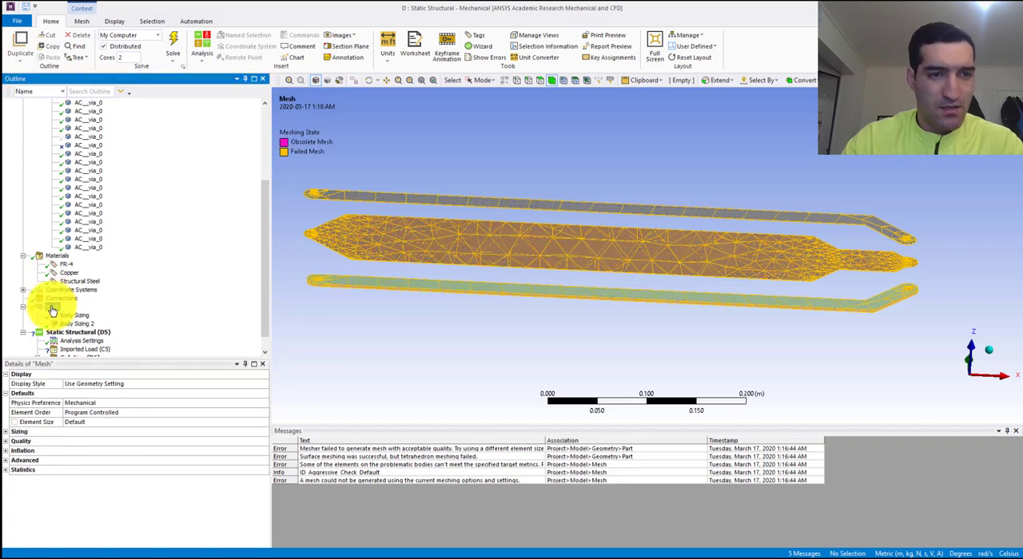
left_click(6, 432)
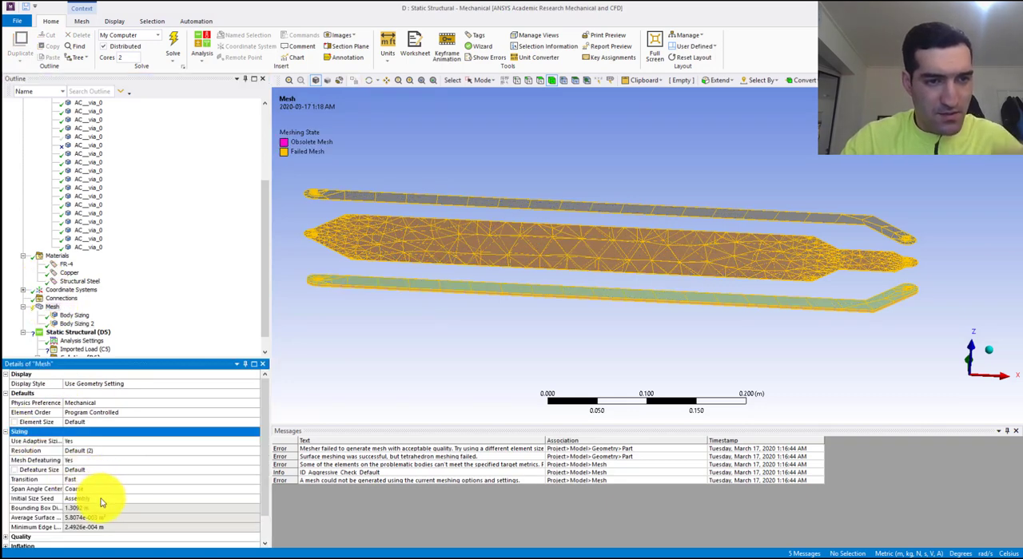
left_click(6, 432)
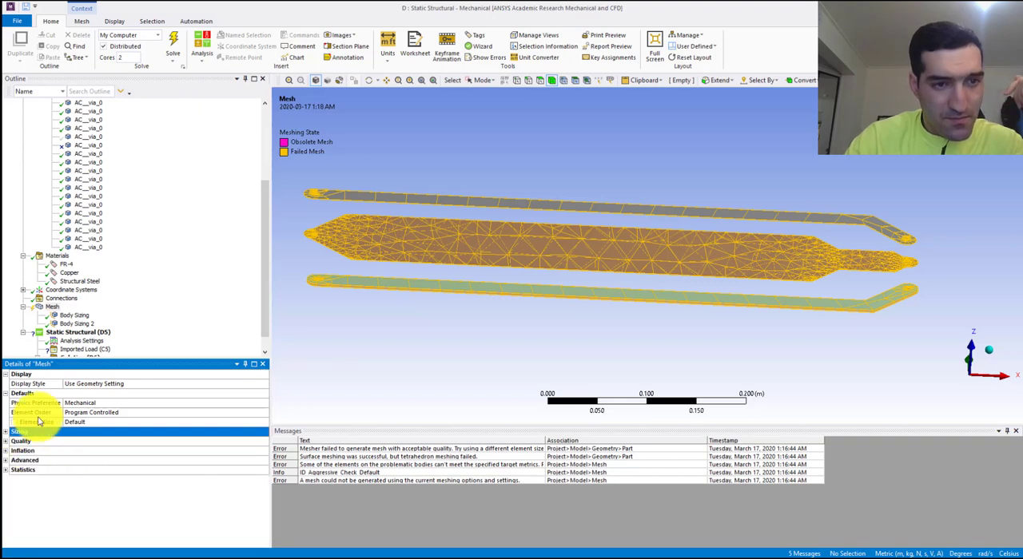
right_click(50, 307)
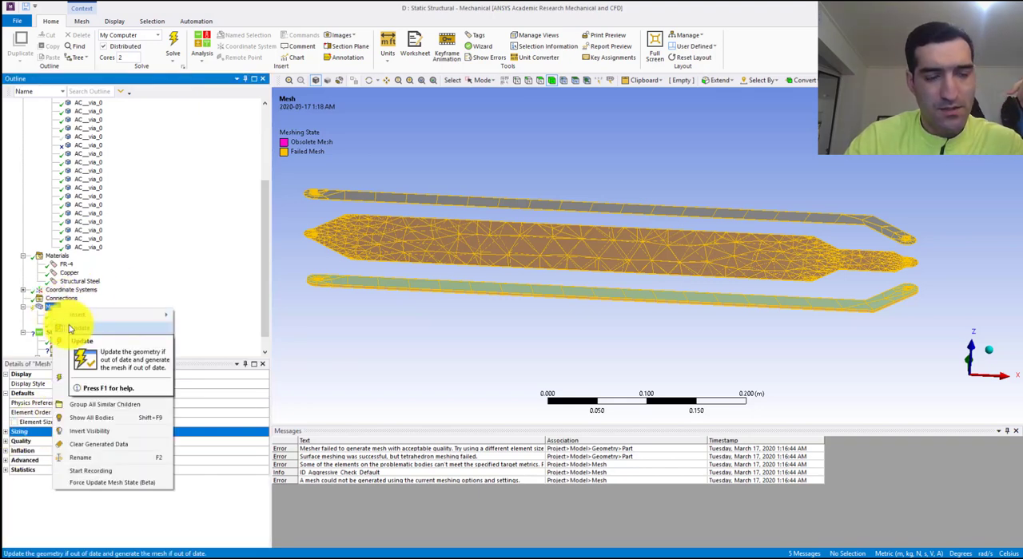
left_click(70, 328)
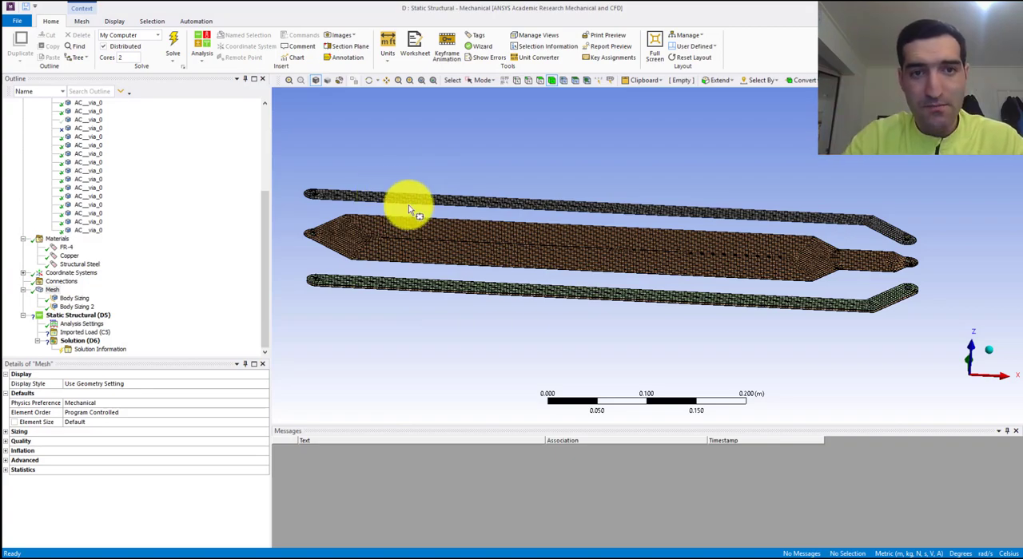
scroll(458, 248, "up", 4)
scroll(547, 295, "down", 5)
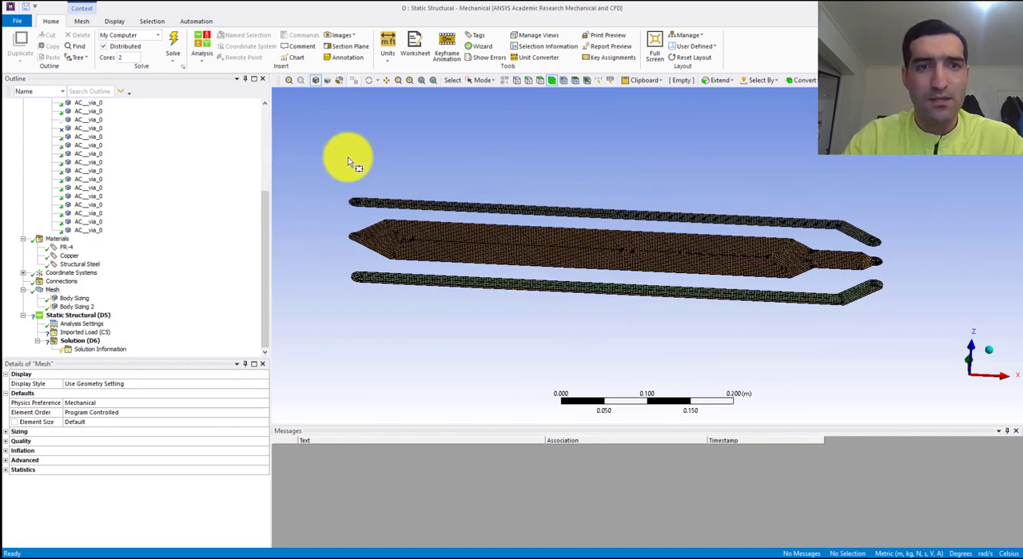
- Show all bodies to inspect the meshed board together with its traces and vias
right_click(559, 187)
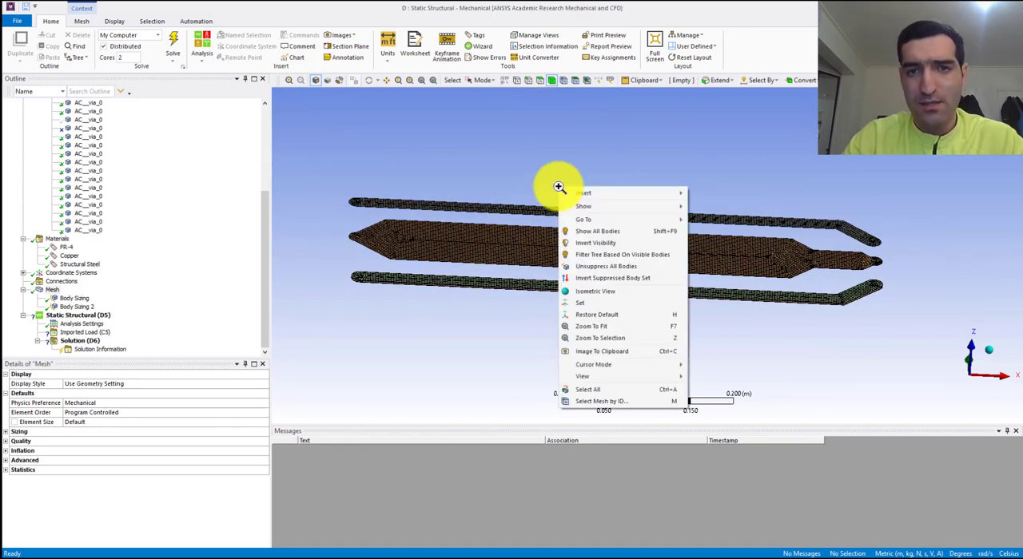
left_click(592, 231)
middle_click_drag(510, 250, 525, 274)
scroll(525, 274, "up", 5)
scroll(527, 276, "down", 6)
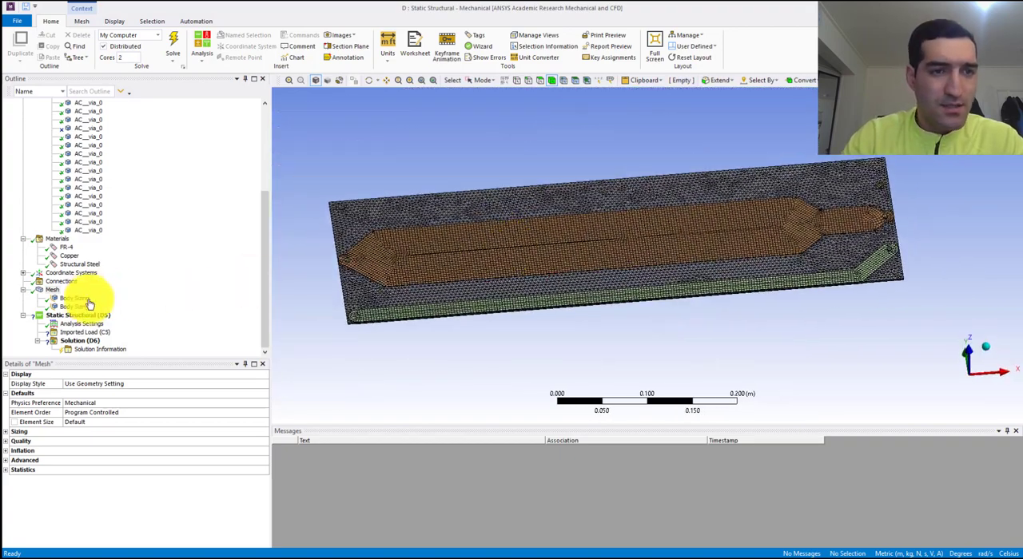
left_click(86, 332)
right_click(67, 336)
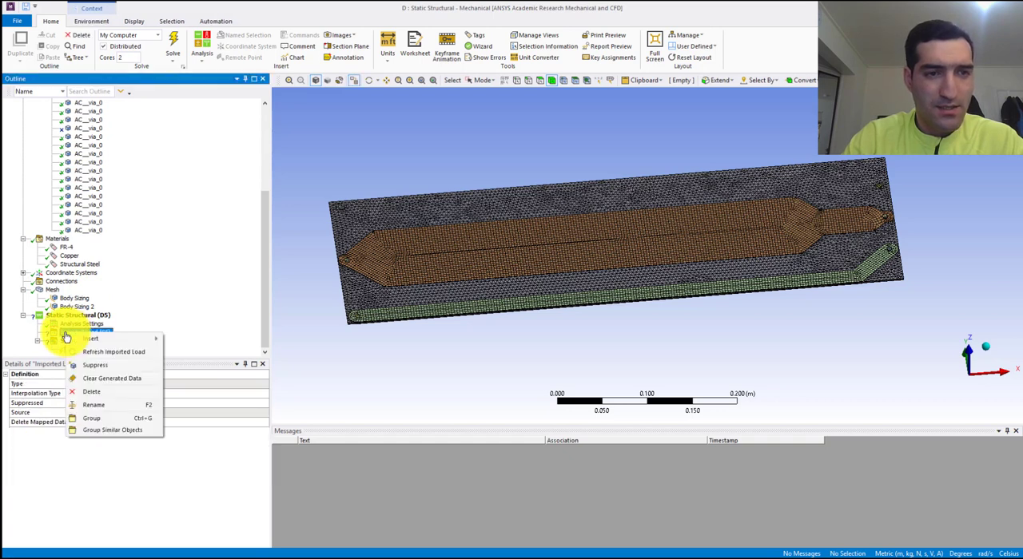
left_click(140, 303)
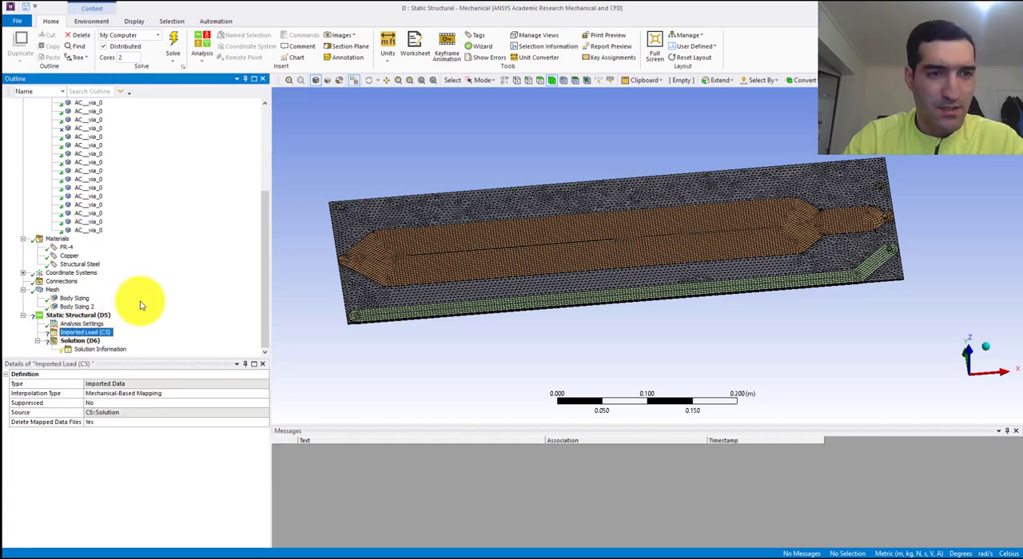
- Insert a Fixed Support in the Static Structural analysis and pick the round via face at the central trace's wide pointed end
left_click(73, 316)
right_click(75, 316)
mouse_move(130, 323)
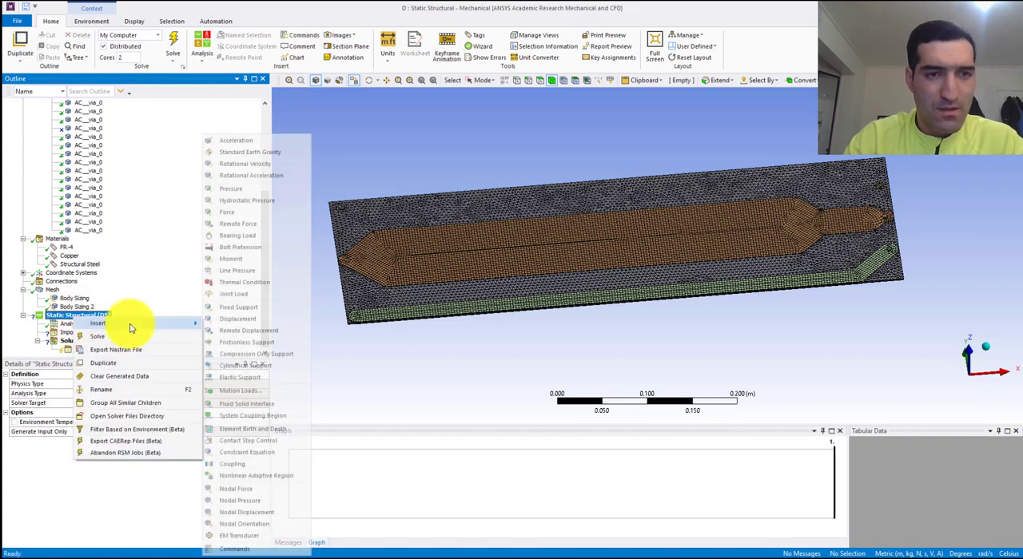
left_click(252, 309)
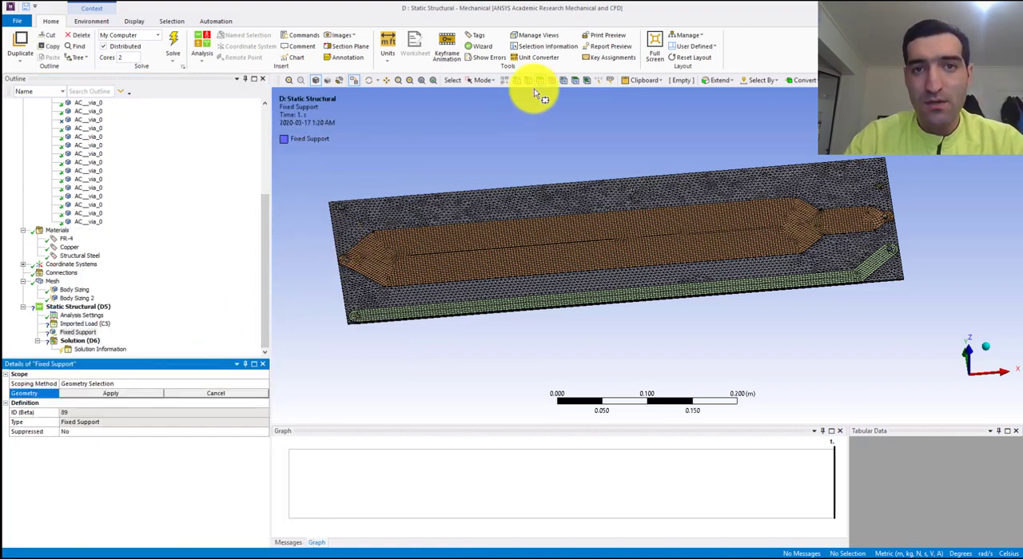
scroll(366, 209, "up", 1)
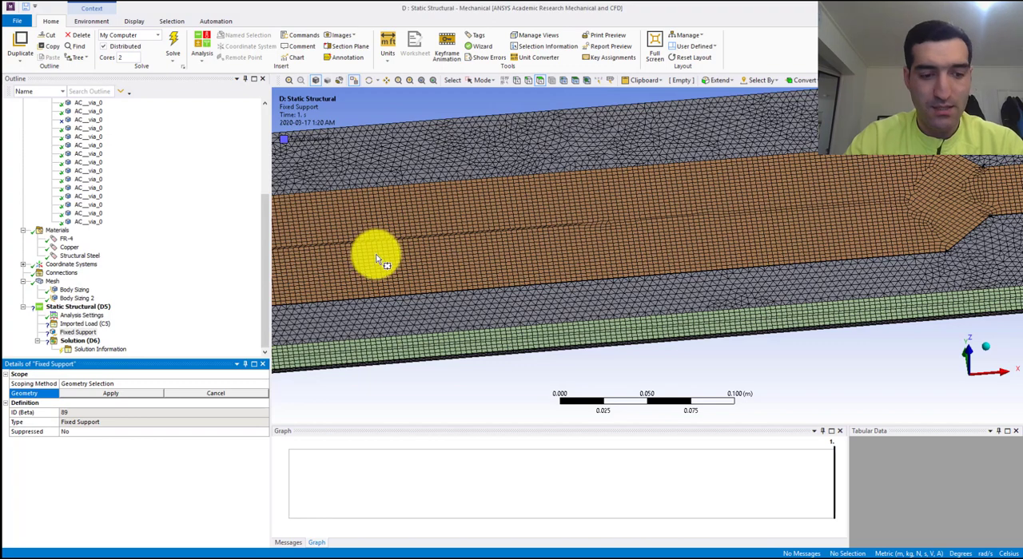
middle_click_drag(373, 252, 551, 236, "ctrl")
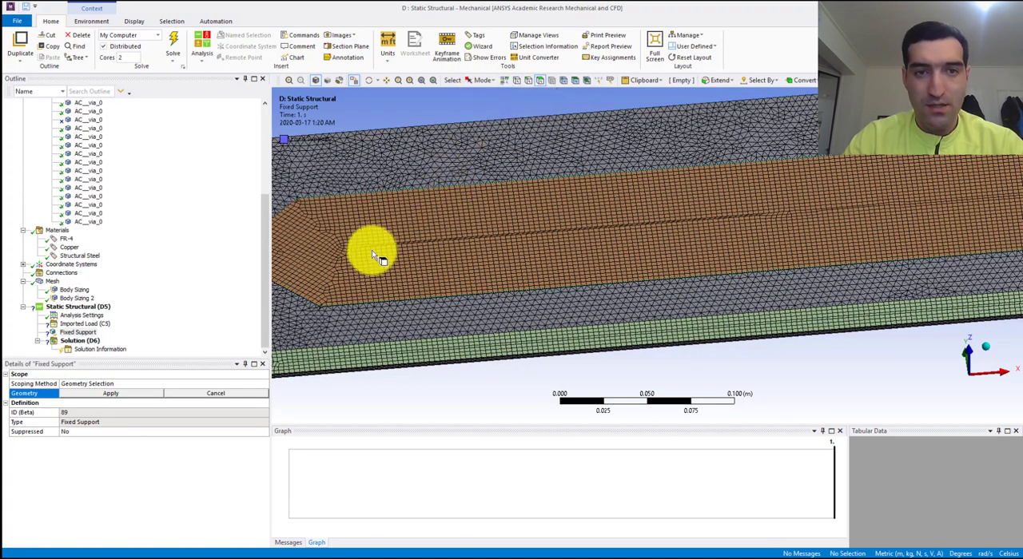
middle_click_drag(372, 252, 545, 241, "ctrl")
scroll(473, 242, "up", 3)
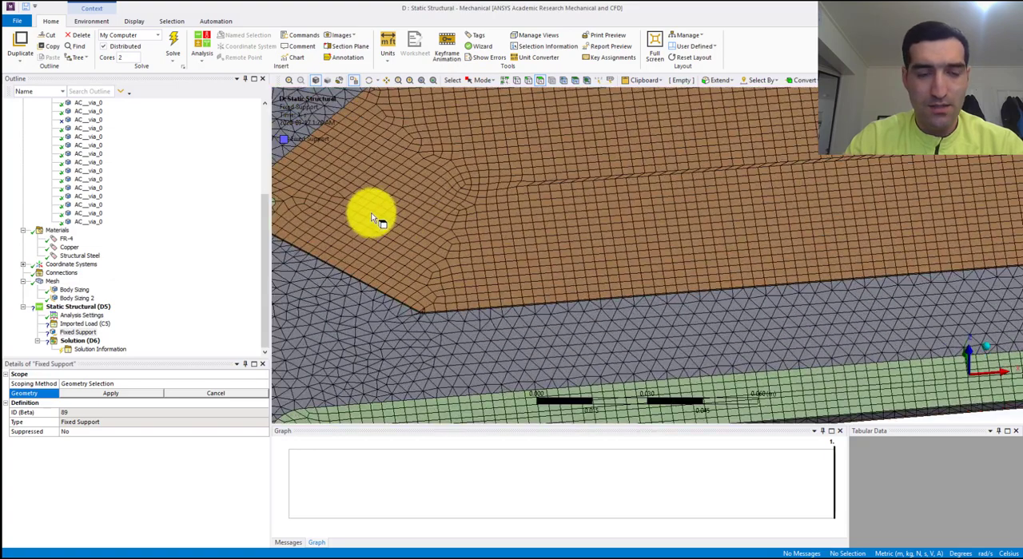
middle_click_drag(388, 220, 543, 211, "ctrl")
scroll(495, 209, "up", 1)
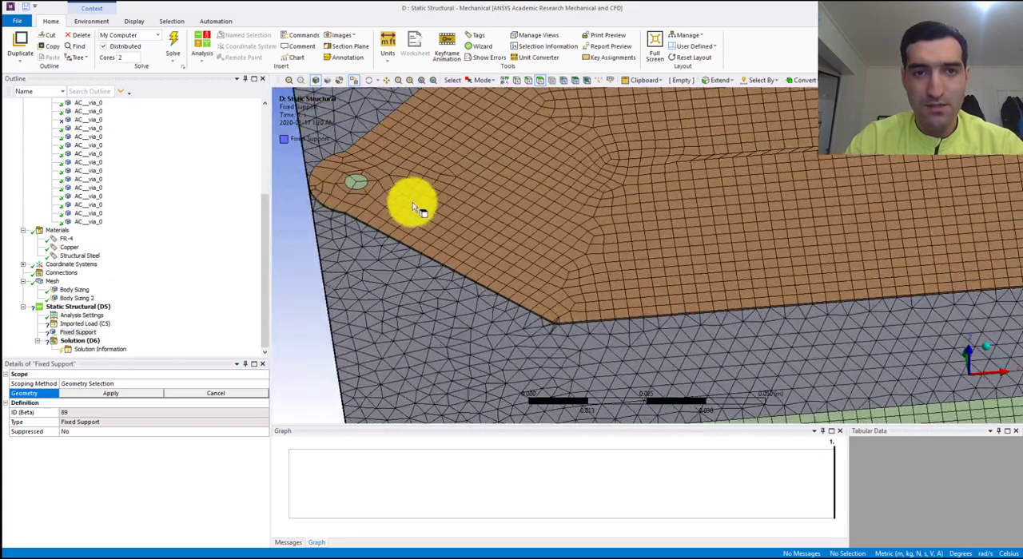
left_click(360, 179)
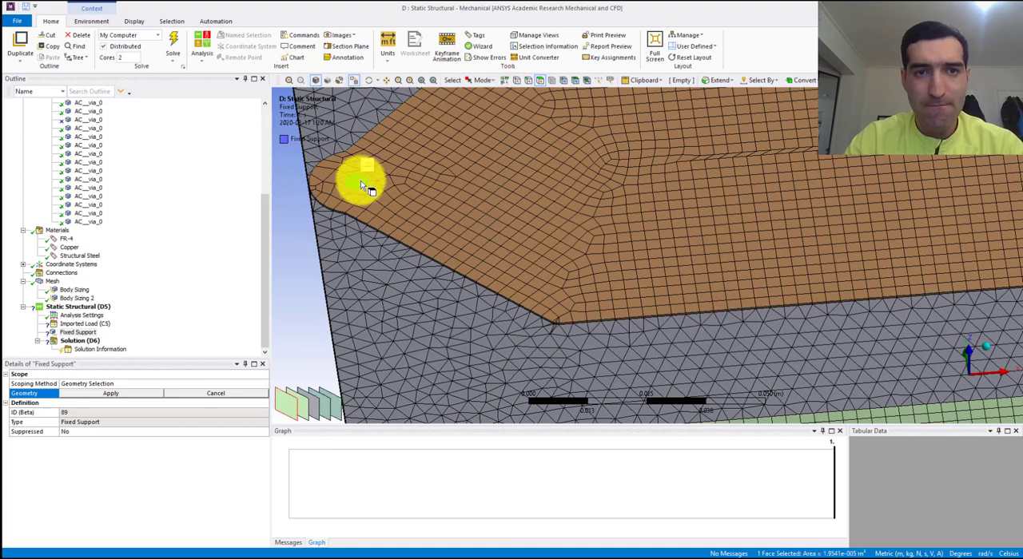
- Add the via faces of the two outer traces at the same board end to the Fixed Support selection
middle_click_drag(375, 264, 423, 300)
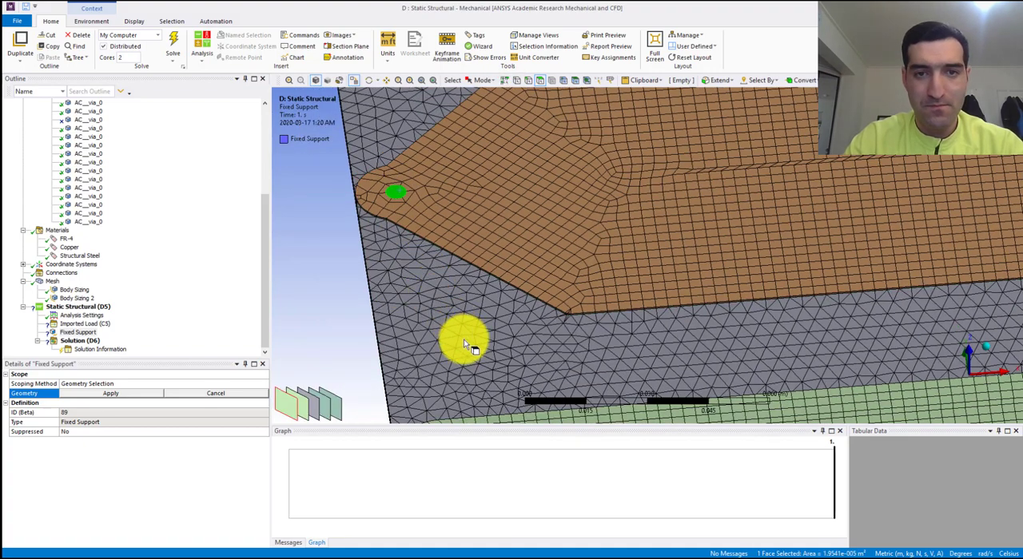
middle_click_drag(464, 342, 383, 345)
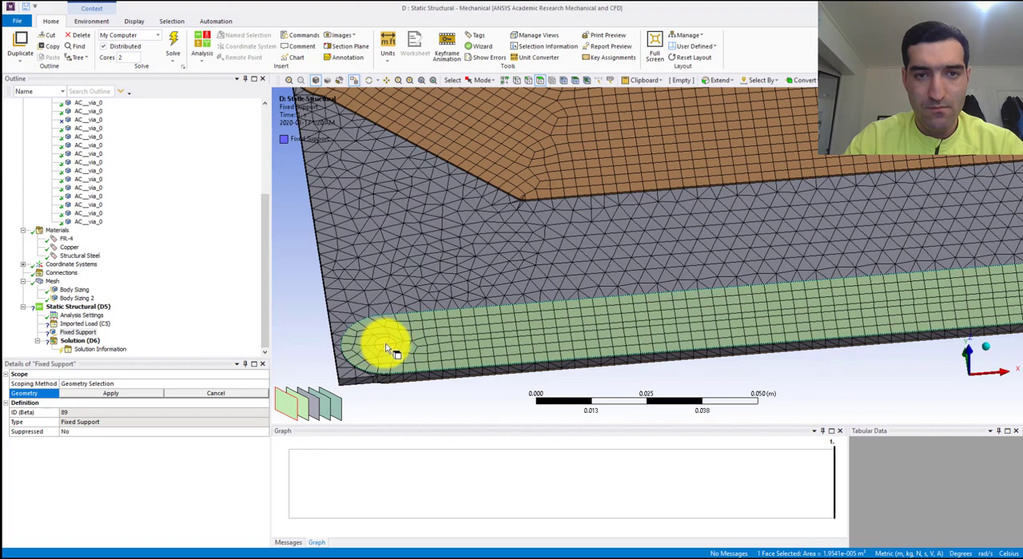
left_click(388, 349, "ctrl")
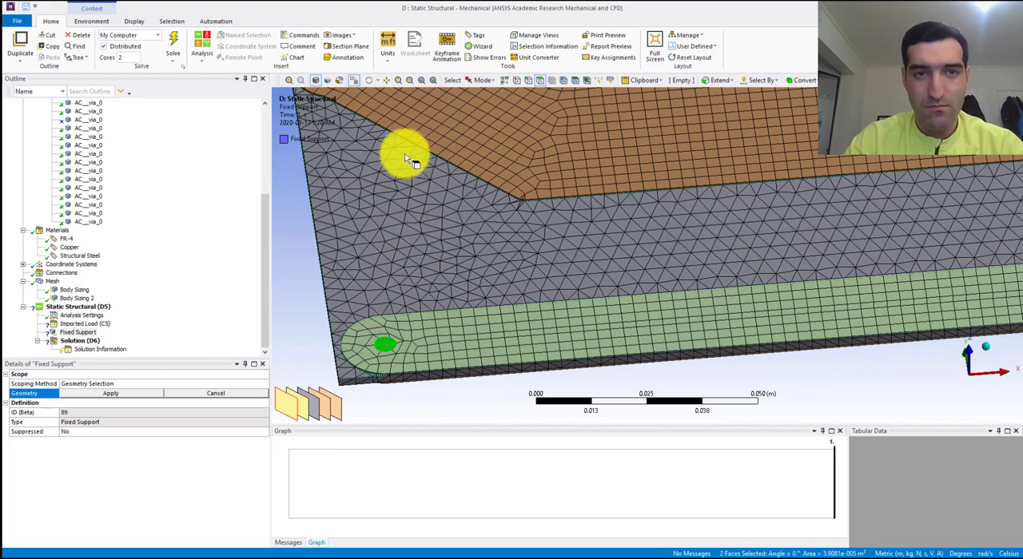
scroll(404, 160, "up", 3)
mouse_move(413, 190)
middle_mouse_down()
mouse_move(424, 270)
mouse_move(402, 200)
middle_mouse_up()
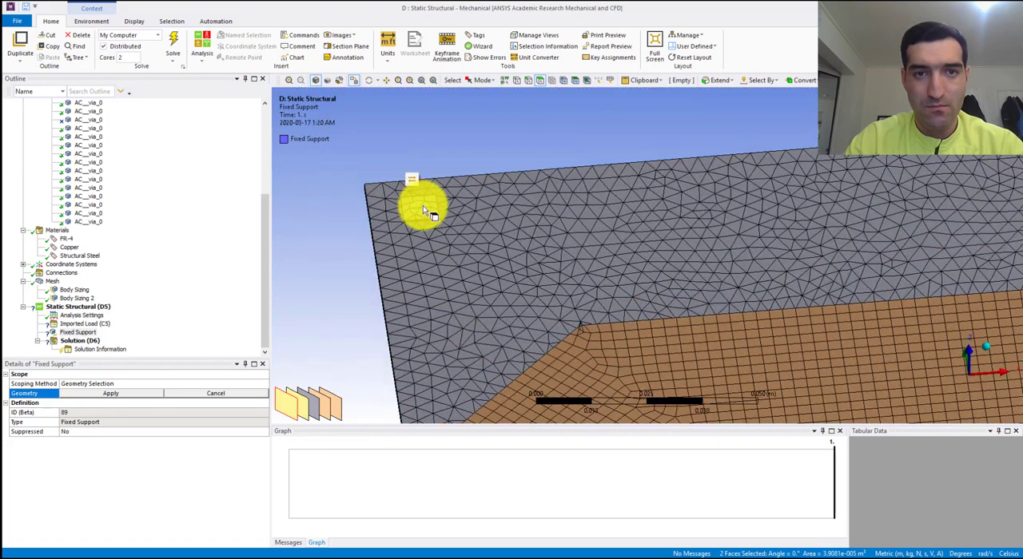
left_click(422, 206)
middle_click_drag(487, 342, 393, 86)
left_click(404, 292, "ctrl")
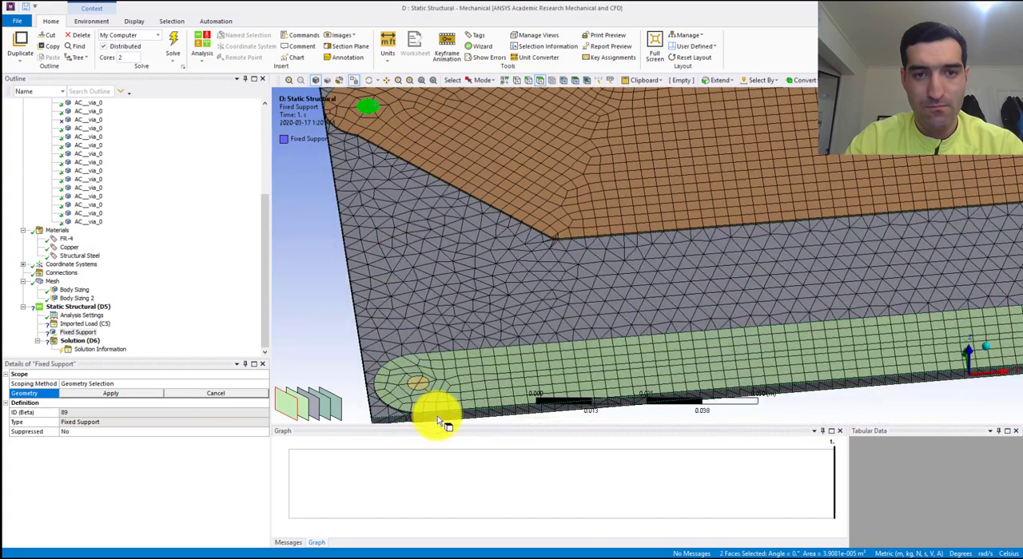
left_click(421, 382, "ctrl")
- Add the via faces of the green trace and the central trace at the opposite board end to the Fixed Support selection
middle_click_drag(704, 240, 568, 296, "ctrl")
scroll(639, 265, "down", 4)
middle_click_drag(657, 268, 563, 297, "ctrl")
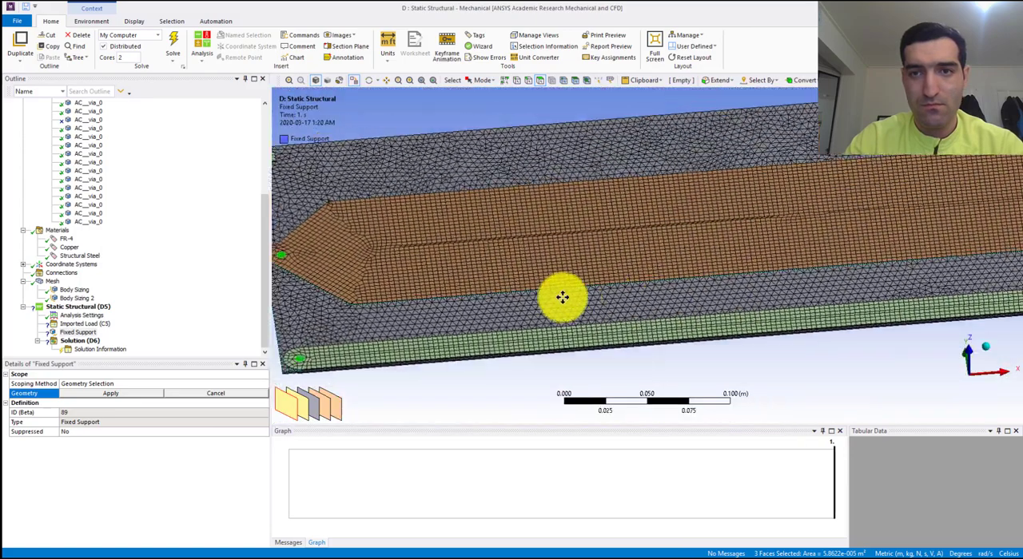
middle_click_drag(799, 289, 610, 287, "ctrl")
mouse_move(710, 295)
middle_mouse_down("ctrl")
mouse_move(596, 286)
mouse_move(774, 301)
middle_mouse_up("ctrl")
middle_click_drag(556, 283, 438, 255, "ctrl")
middle_click_drag(652, 275, 516, 258, "ctrl")
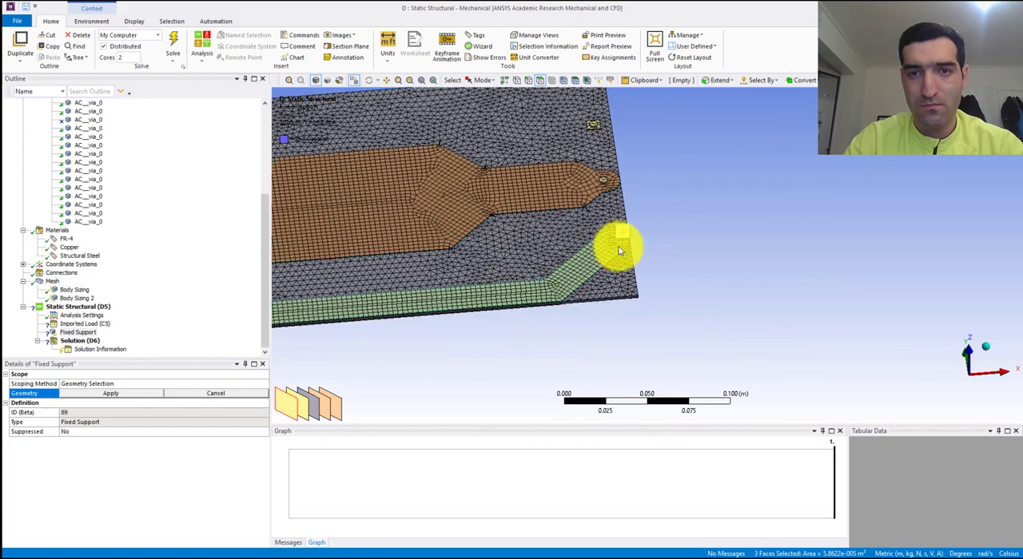
scroll(618, 250, "up", 2)
mouse_move(527, 160)
middle_mouse_down("ctrl")
mouse_move(537, 212)
mouse_move(584, 299)
mouse_move(583, 322)
middle_mouse_up("ctrl")
left_click(590, 330, "ctrl")
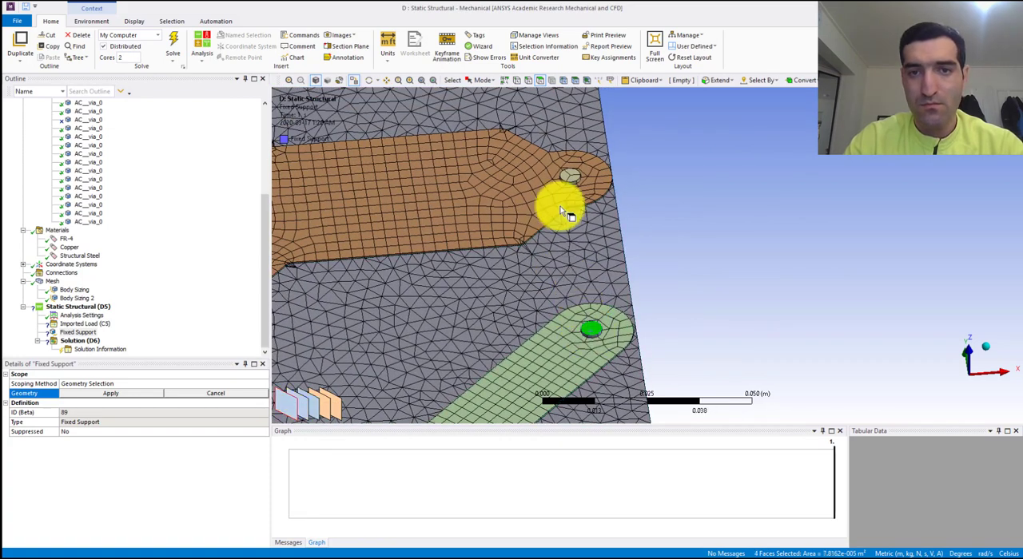
left_click(575, 176, "ctrl")
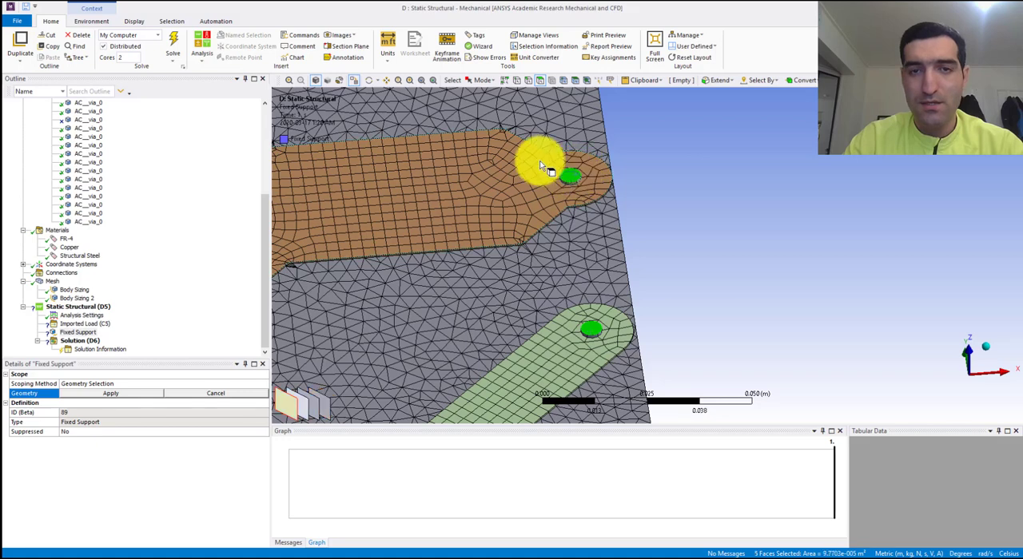
- Add the remaining via face on the small square pad and apply the six faces as the Fixed Support geometry
middle_click_drag(504, 147, 503, 240, "ctrl")
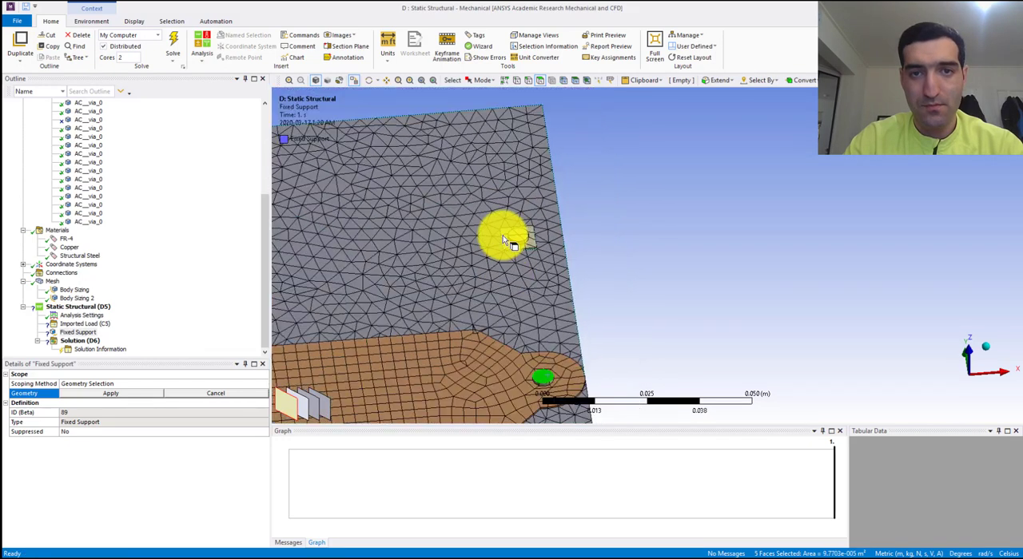
left_click(523, 237, "ctrl")
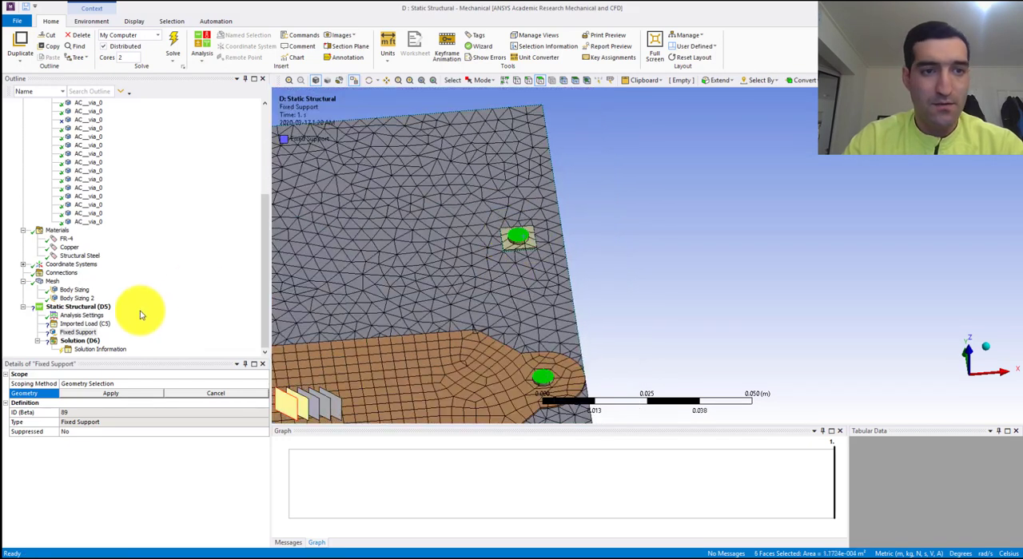
left_click(120, 395)
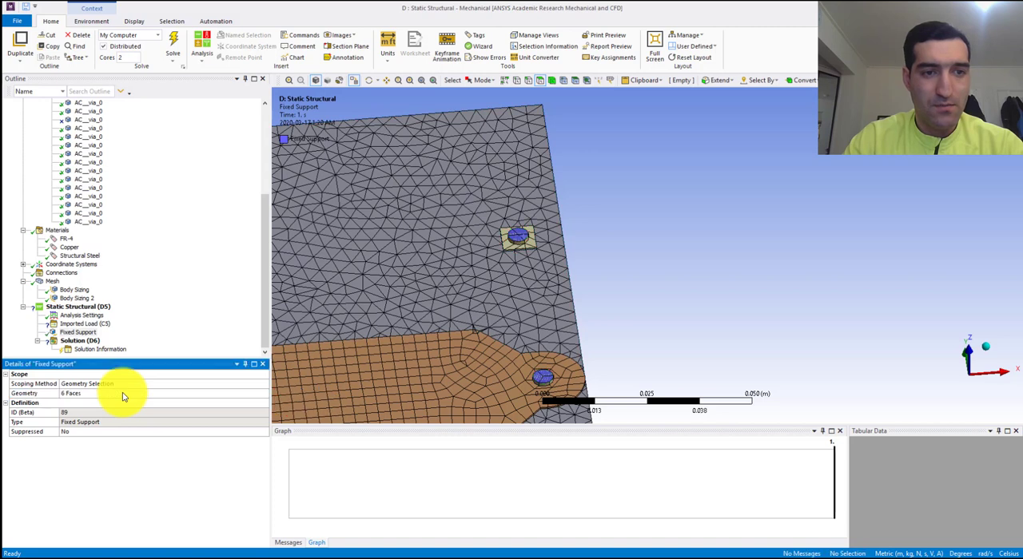
- Insert a Body Temperature load under the Imported Load from the Fluent solution
left_click(84, 325)
right_click(85, 325)
mouse_move(103, 332)
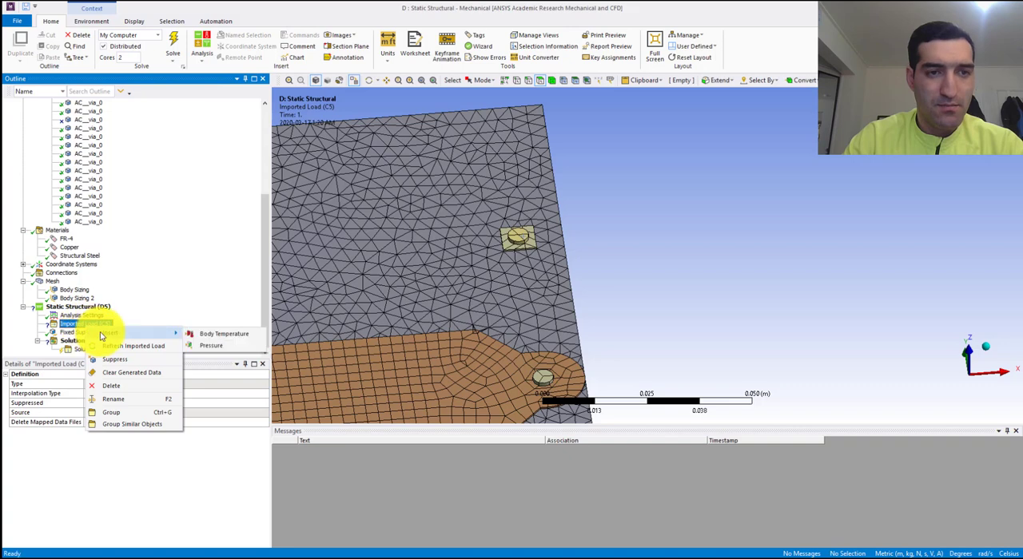
left_click(207, 337)
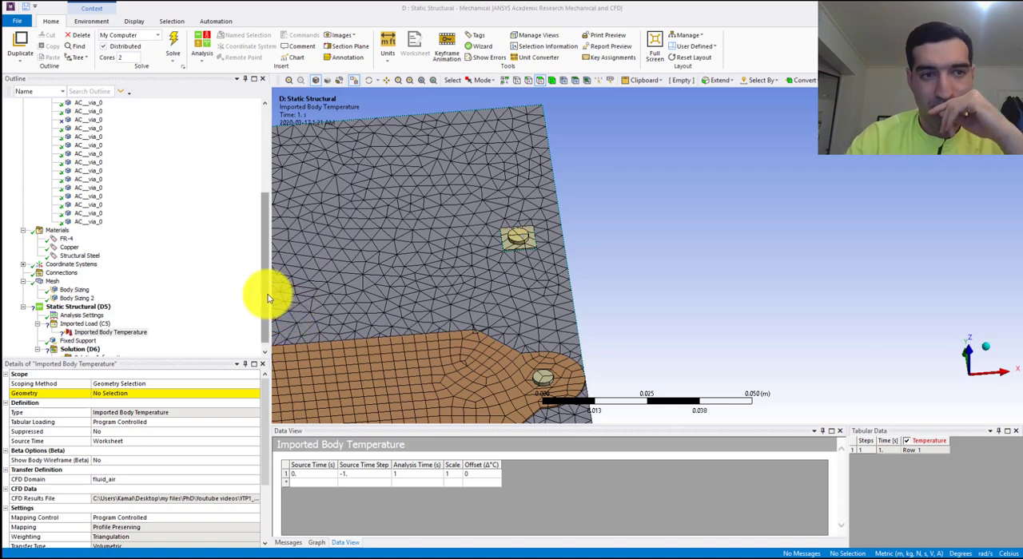
- Switch to box selection with the whole board in view for scoping the Imported Body Temperature
scroll(136, 314, "down", 1)
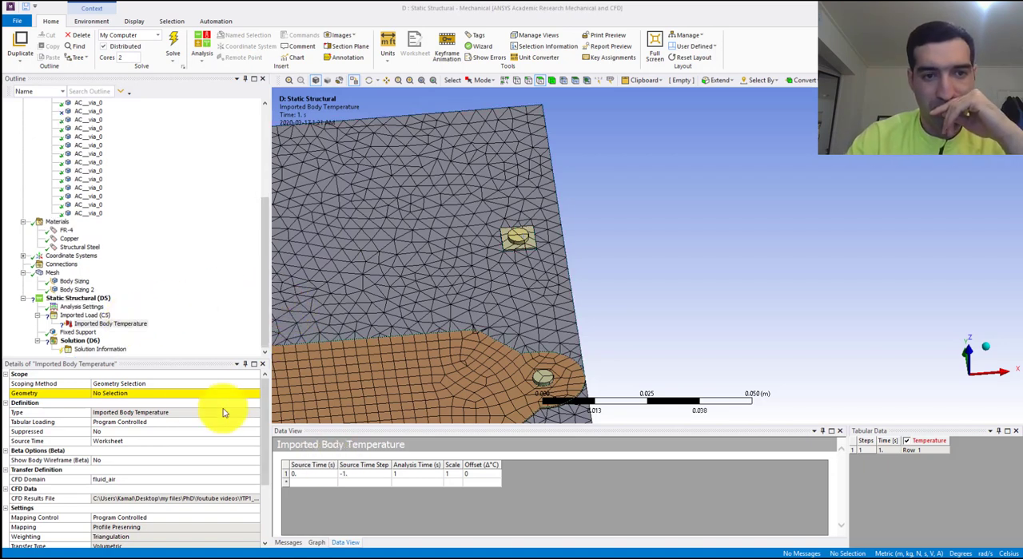
scroll(440, 252, "down", 8)
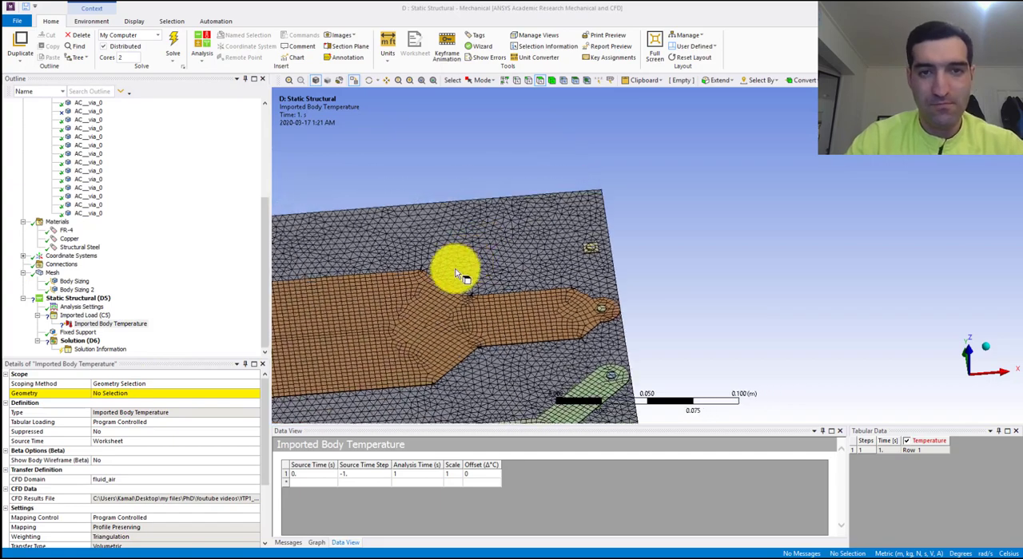
middle_click_drag(457, 274, 623, 261)
scroll(583, 273, "down", 5)
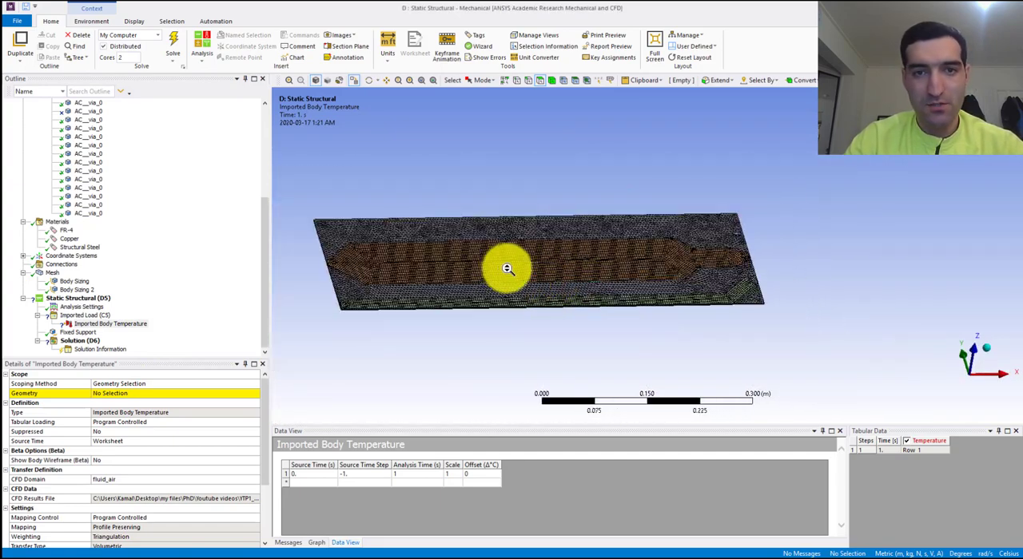
left_click(482, 80)
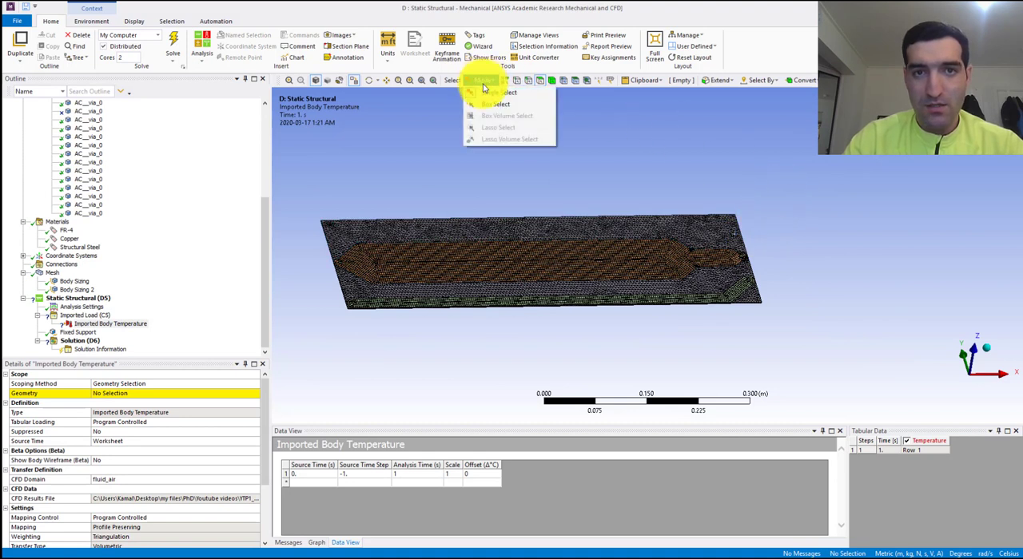
left_click(489, 105)
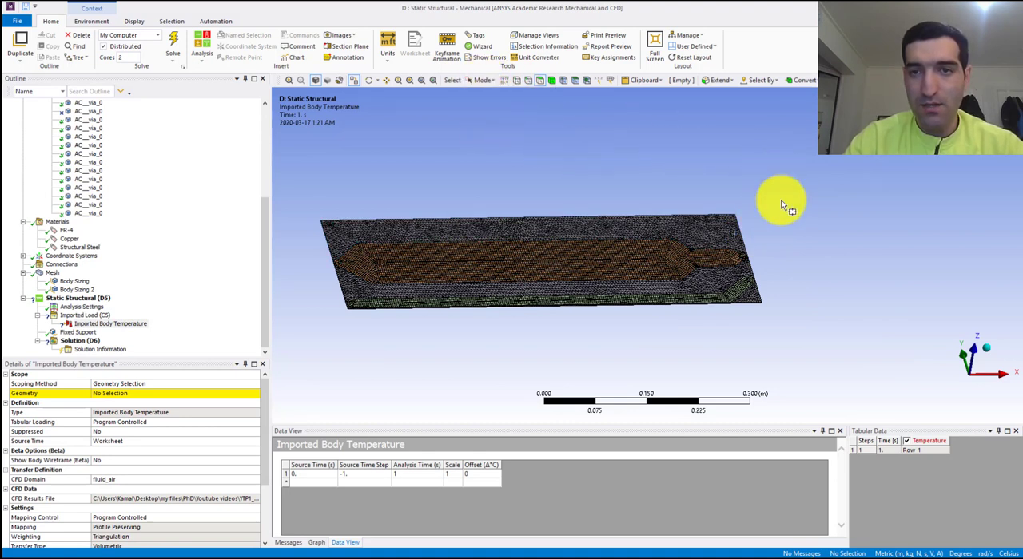
- Try to scope the Imported Body Temperature to the board's faces by box-selecting the whole board
left_click_drag(772, 175, 292, 350)
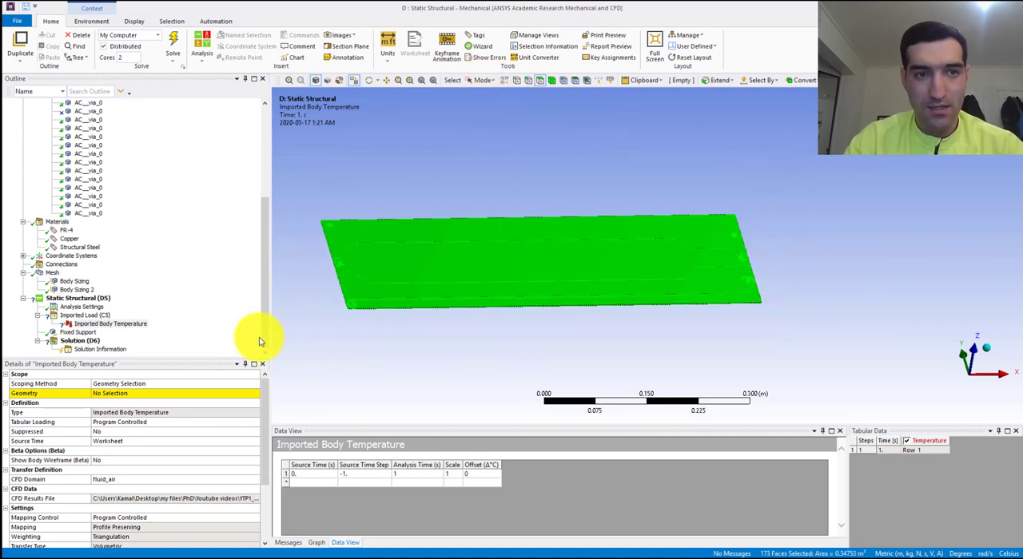
left_click(128, 394)
left_click(122, 397)
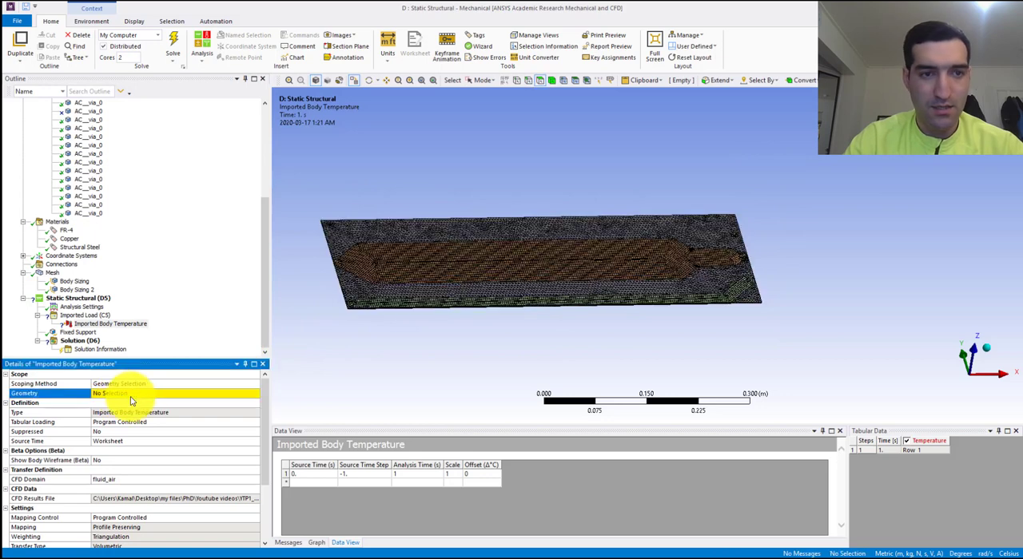
middle_click_drag(464, 232, 754, 187)
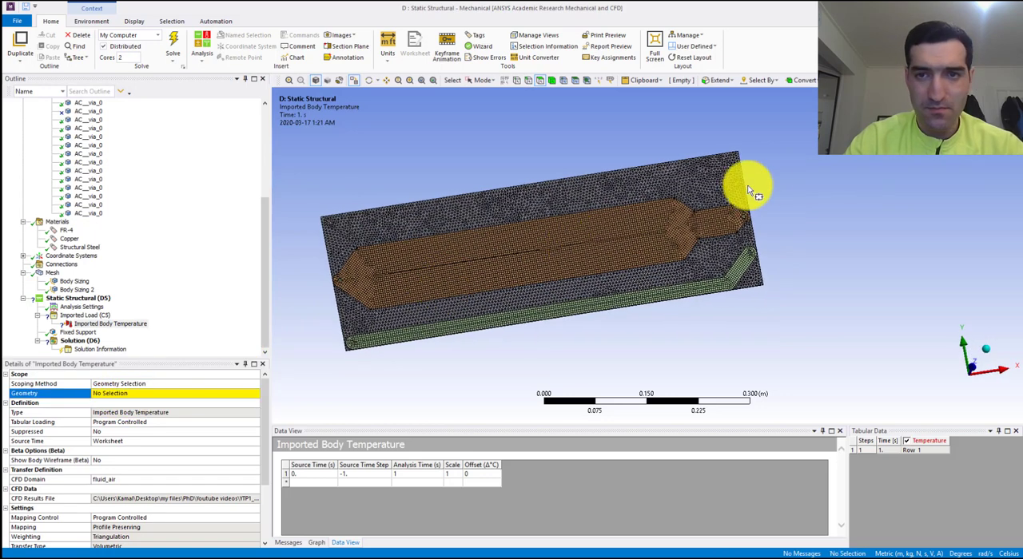
left_click_drag(787, 140, 347, 343)
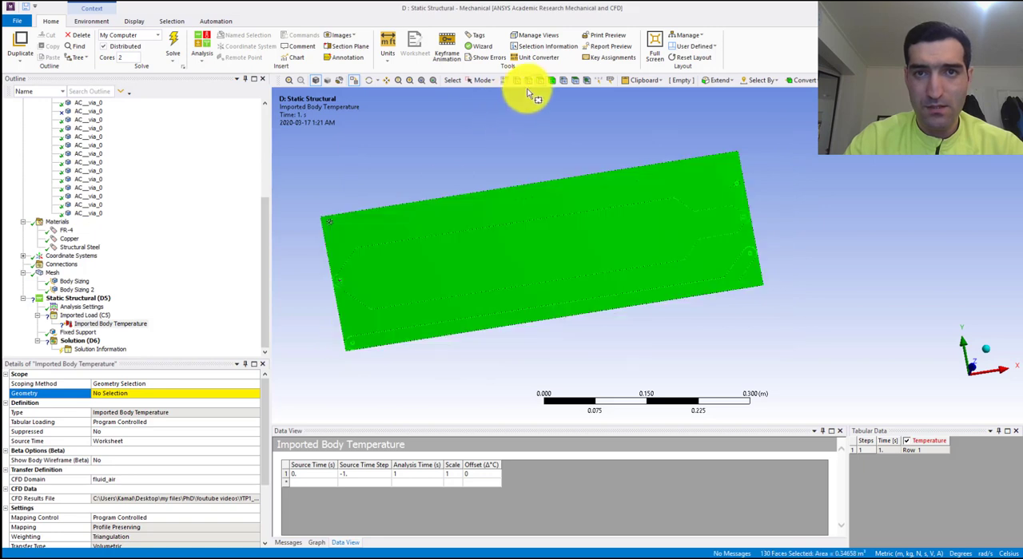
- Box-select all bodies of the board as the Imported Body Temperature geometry and import the load
left_click(554, 82)
left_click_drag(815, 139, 297, 381)
left_click(156, 393)
left_click(144, 394)
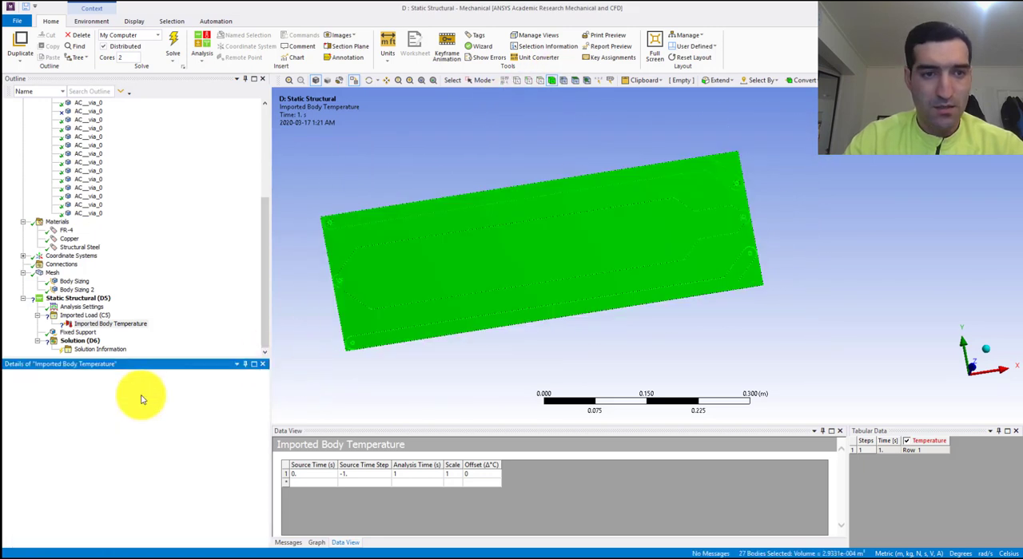
right_click(88, 326)
left_click(132, 328)
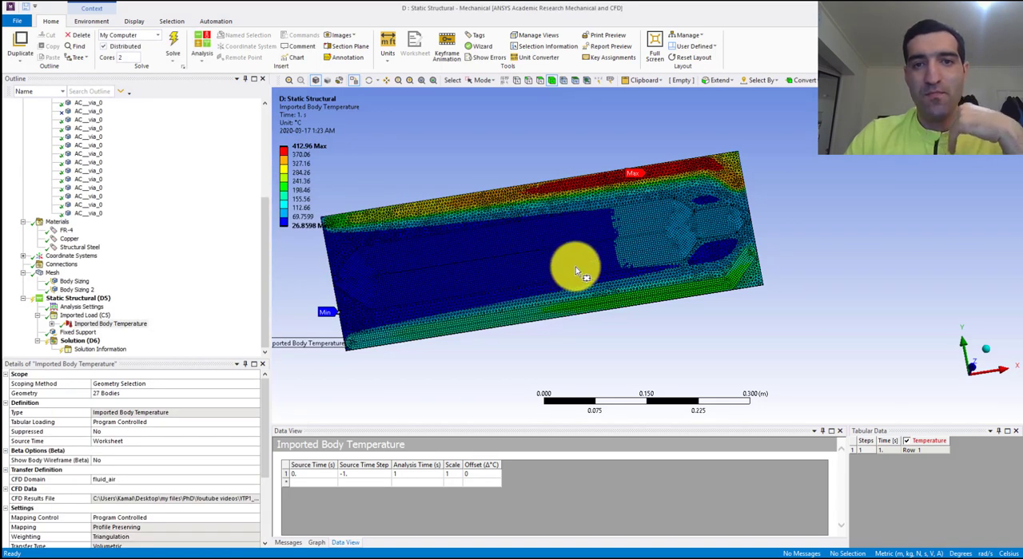
- Insert a Total Deformation result for all bodies under the Solution and solve the Static Structural analysis
middle_click_drag(558, 267, 126, 303)
left_click(480, 81)
left_click(489, 104)
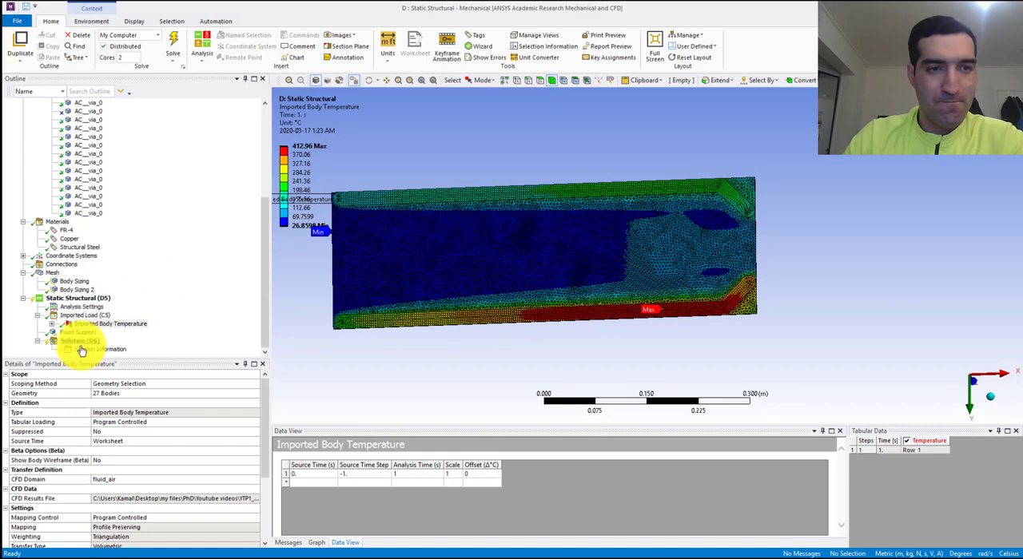
left_click(267, 285)
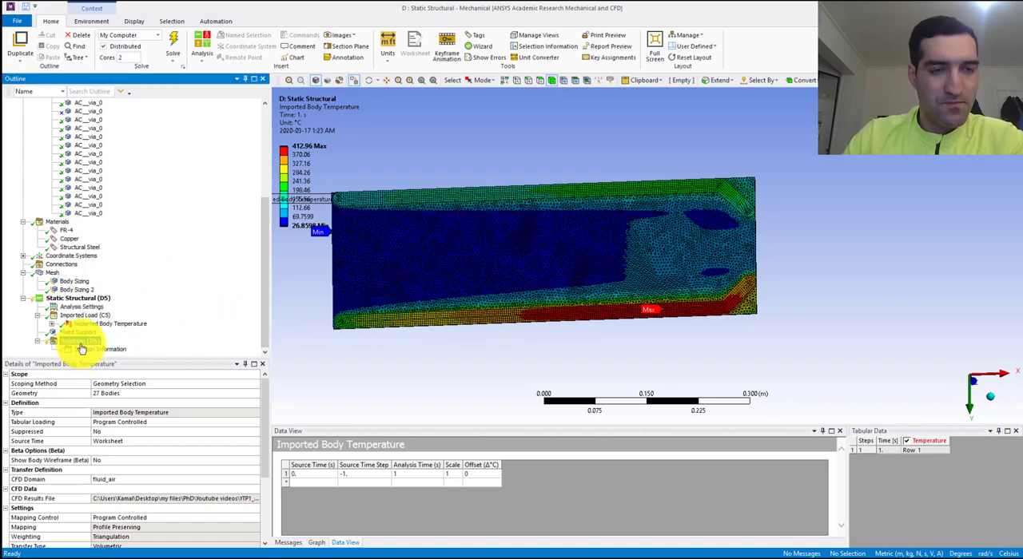
left_click(81, 342)
right_click(83, 349)
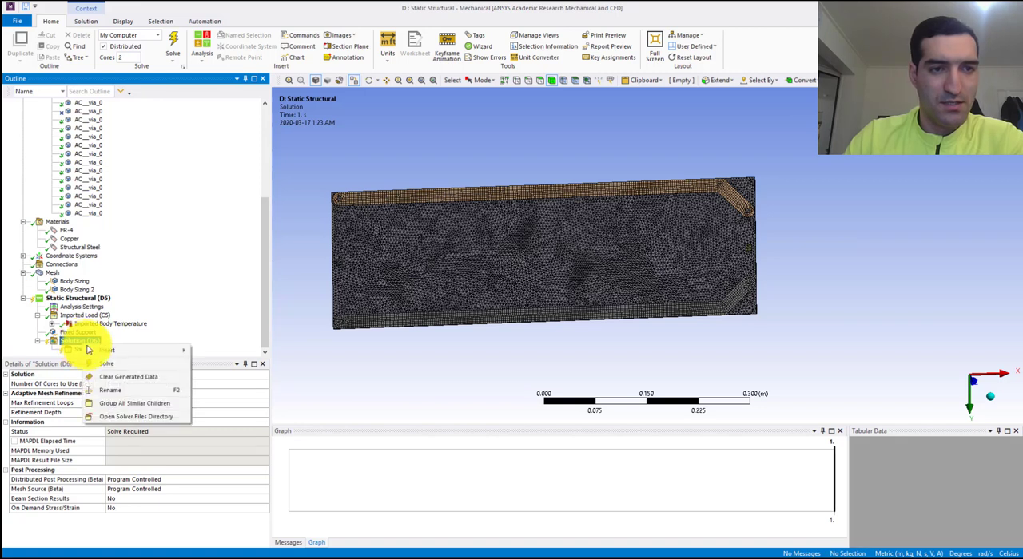
mouse_move(88, 349)
mouse_move(218, 351)
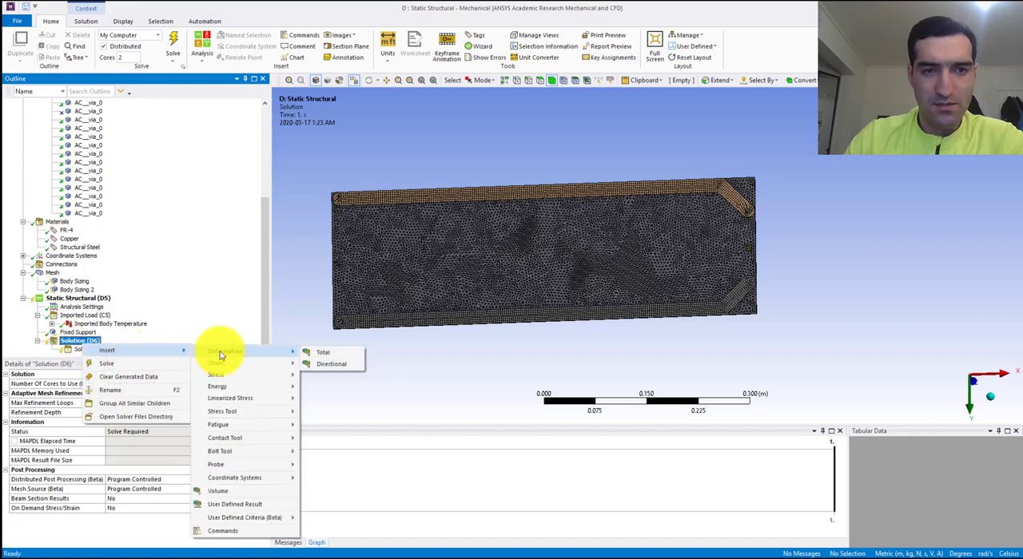
left_click(306, 354)
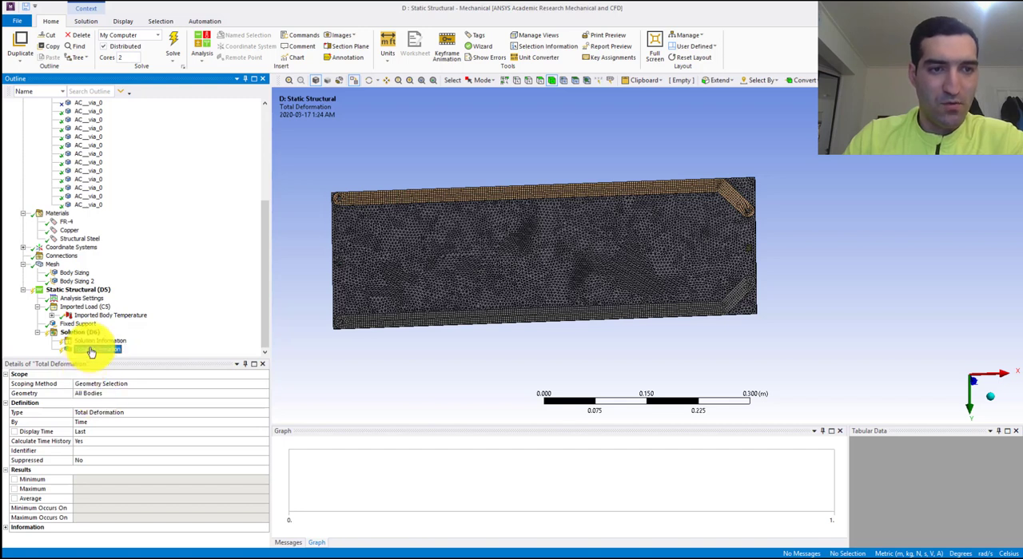
right_click(91, 353)
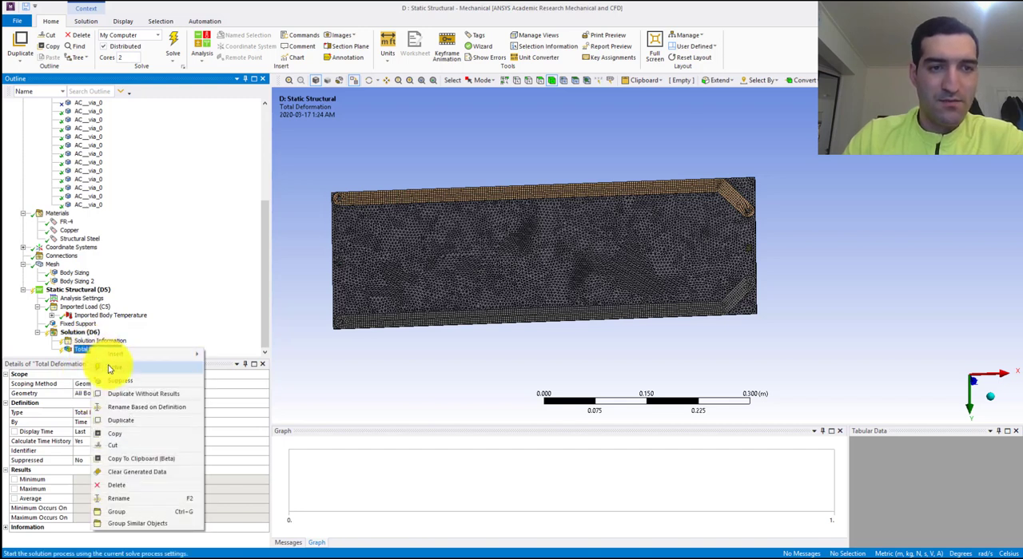
left_click(112, 366)
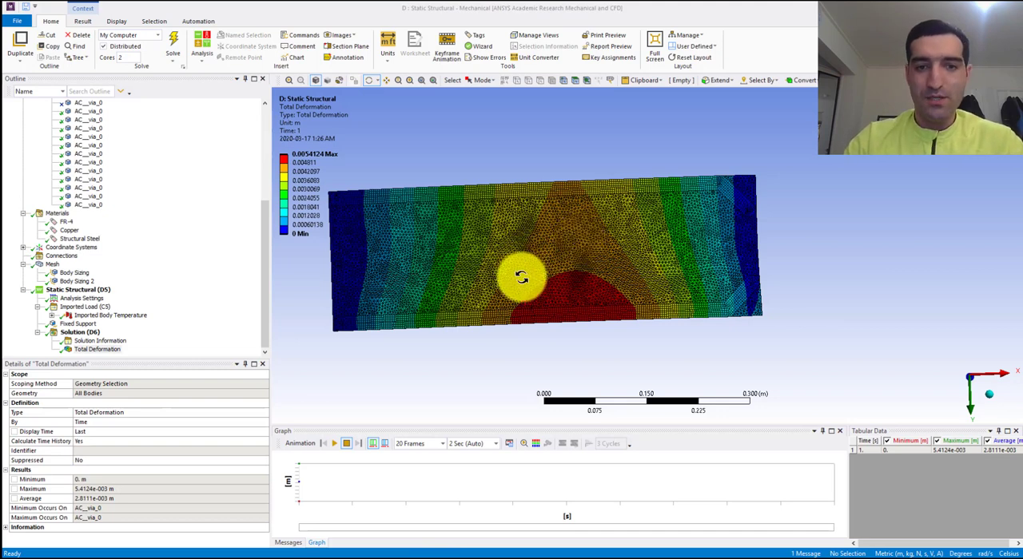
- Examine the board's total deformation contours and its bending from the face and from the edge
left_click_drag(517, 287, 651, 272)
scroll(652, 271, "up", 1)
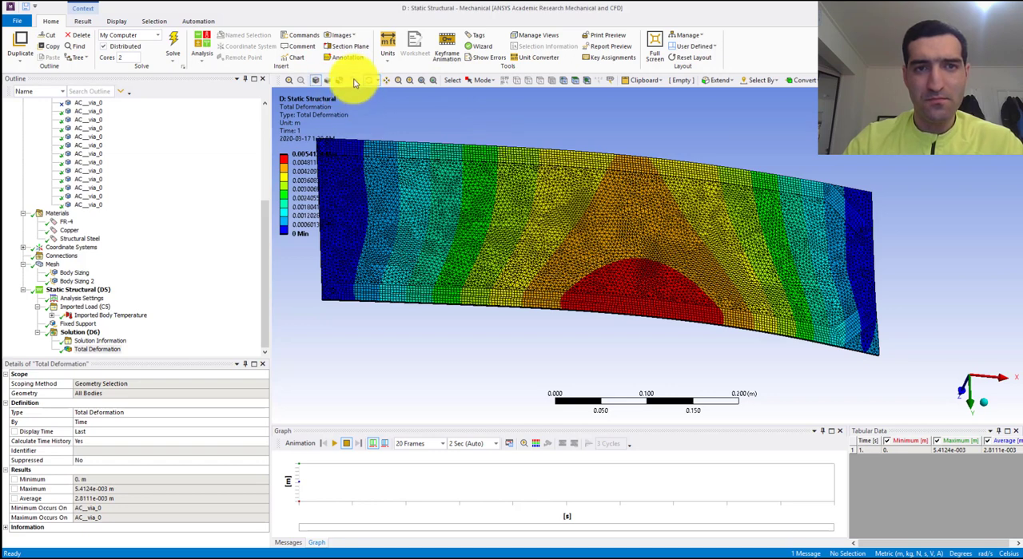
left_click_drag(636, 229, 589, 220)
scroll(589, 220, "down", 1)
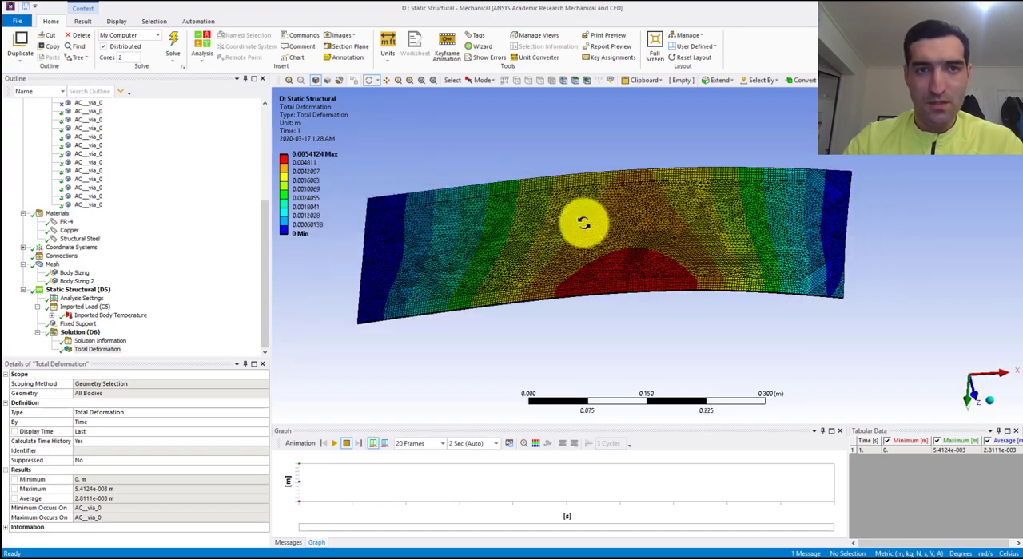
left_click(82, 21)
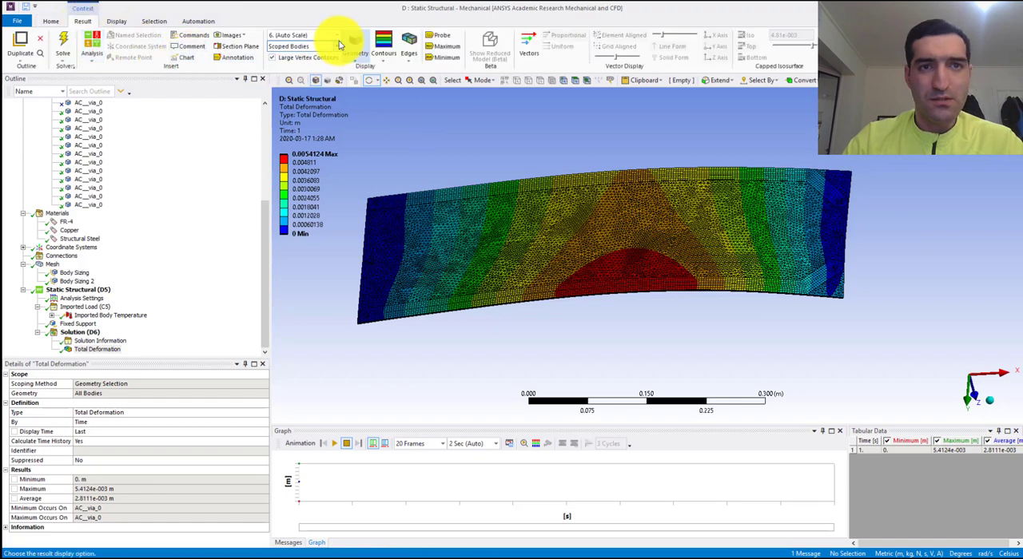
left_click_drag(621, 266, 620, 229)
mouse_move(621, 229)
middle_mouse_down()
mouse_move(632, 232)
mouse_move(620, 233)
middle_mouse_up()
scroll(619, 237, "up", 3)
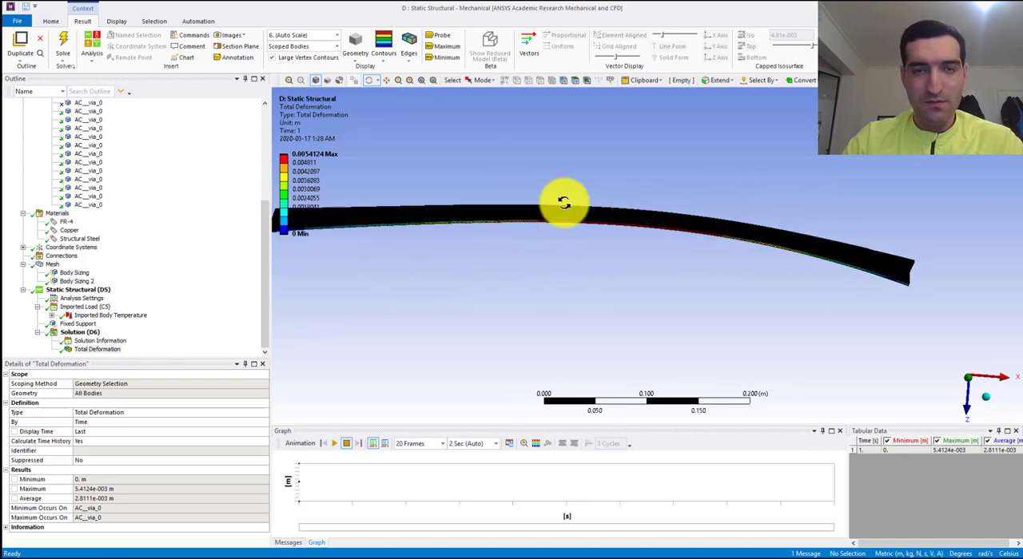
- Set the deformation display scale to 1.0 (True Scale) and inspect the board's real bending
left_click(334, 36)
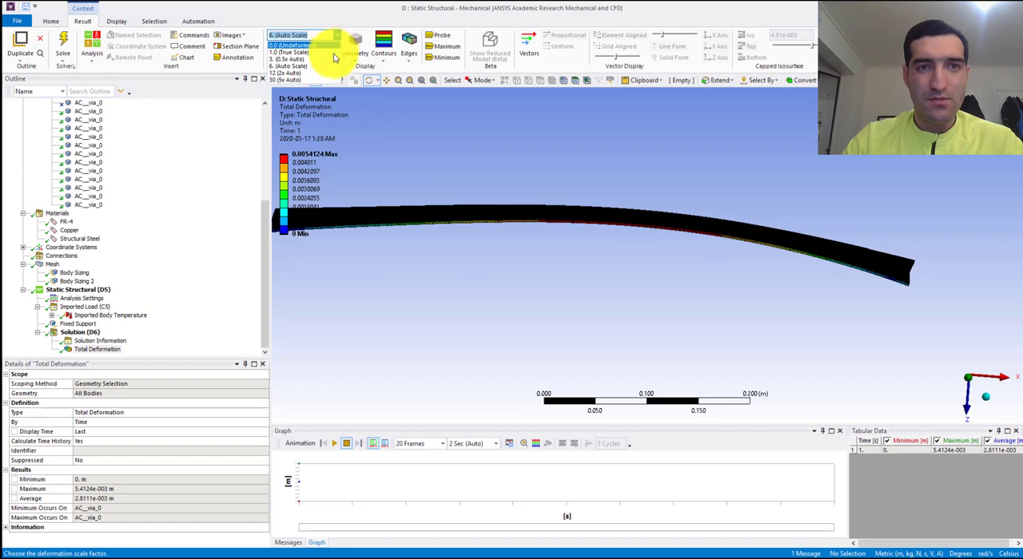
left_click(334, 53)
scroll(570, 254, "down", 3)
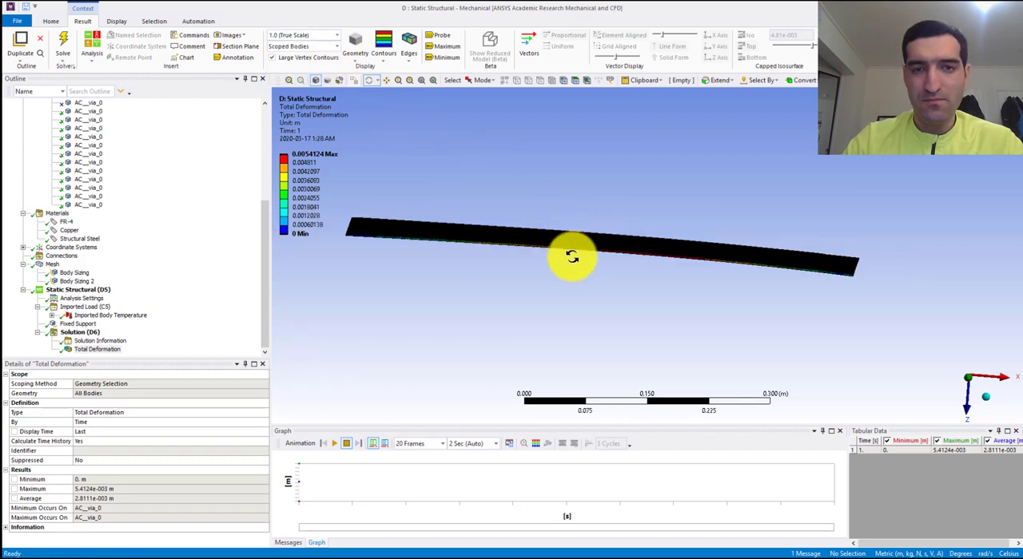
middle_click_drag(596, 241, 655, 304)
scroll(628, 260, "up", 5)
scroll(630, 254, "down", 3)
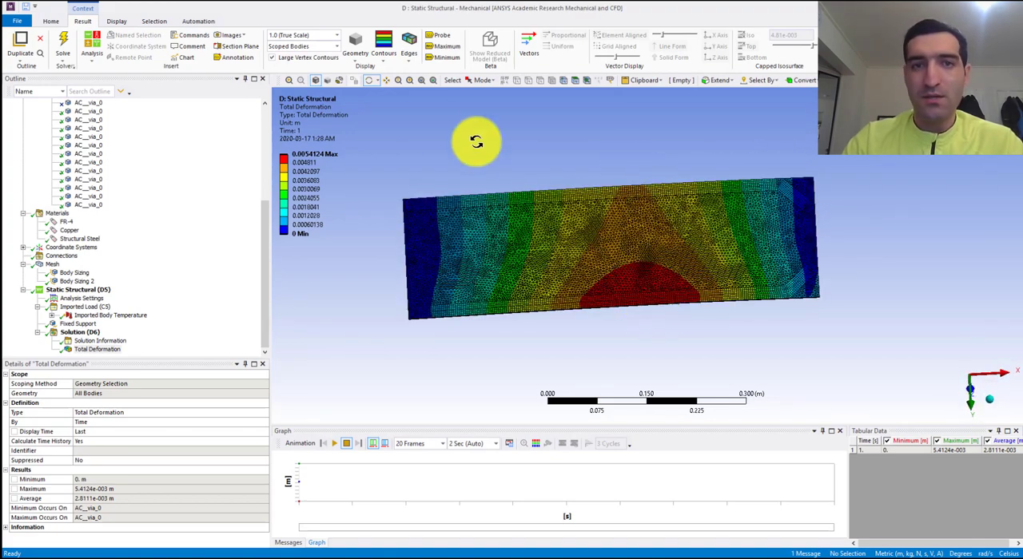
- Set the deformation display scale to 6 (Auto Scale), view the animated Total Deformation result from several angles and stop the playback
left_click(337, 37)
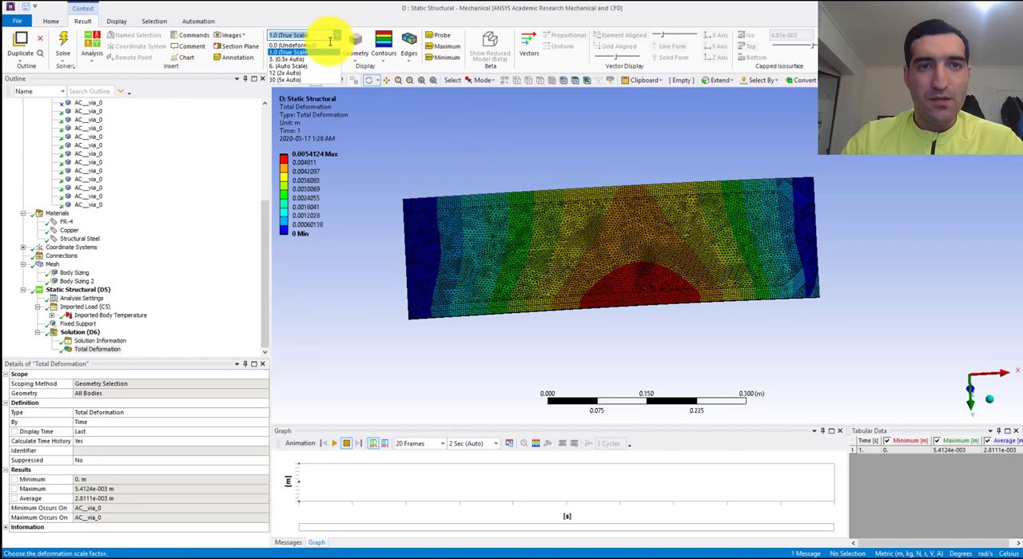
left_click(287, 66)
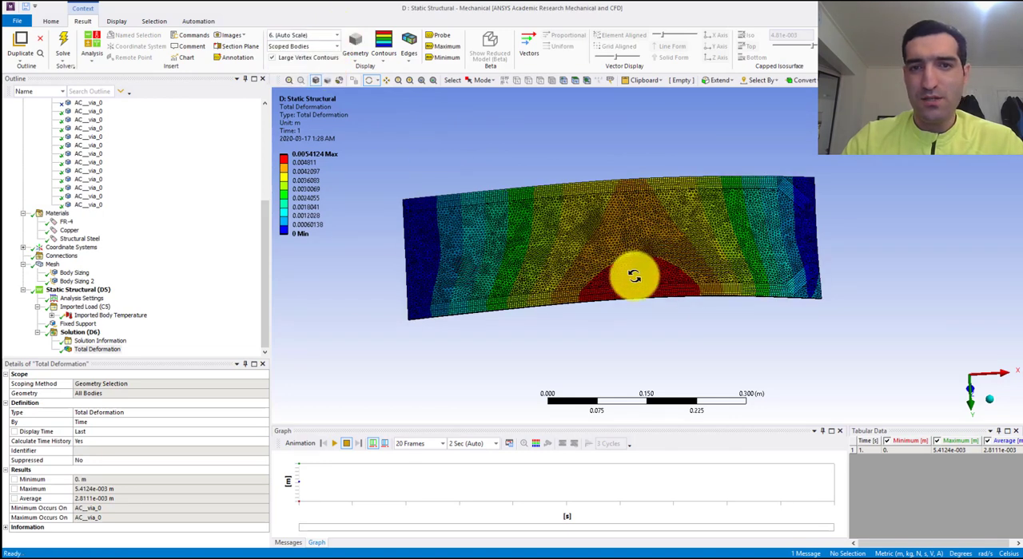
middle_click_drag(632, 276, 702, 248)
mouse_move(620, 262)
left_mouse_down()
mouse_move(623, 229)
mouse_move(648, 215)
mouse_move(669, 240)
mouse_move(628, 249)
left_mouse_up()
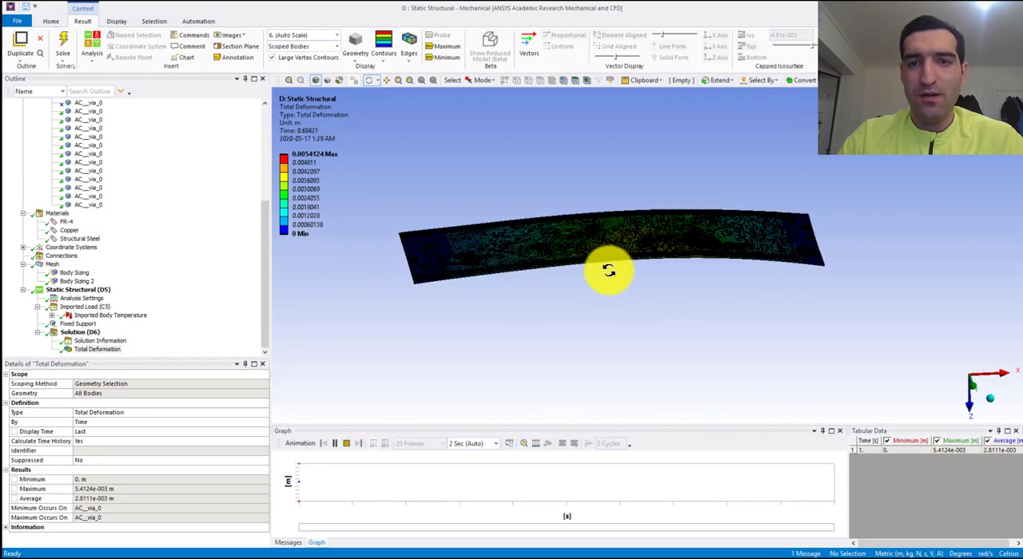
left_click_drag(615, 264, 793, 346)
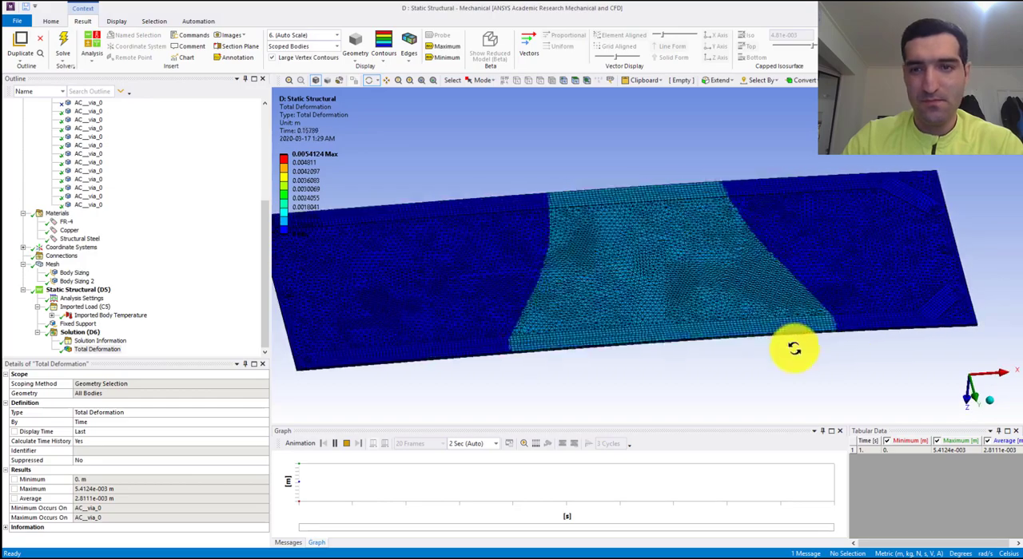
left_click(346, 443)
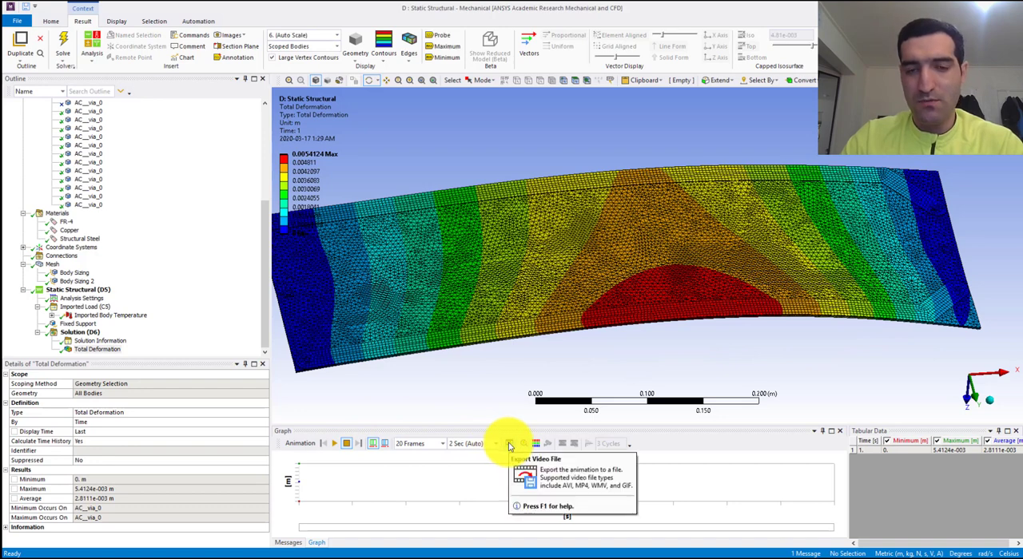
left_click(509, 444)
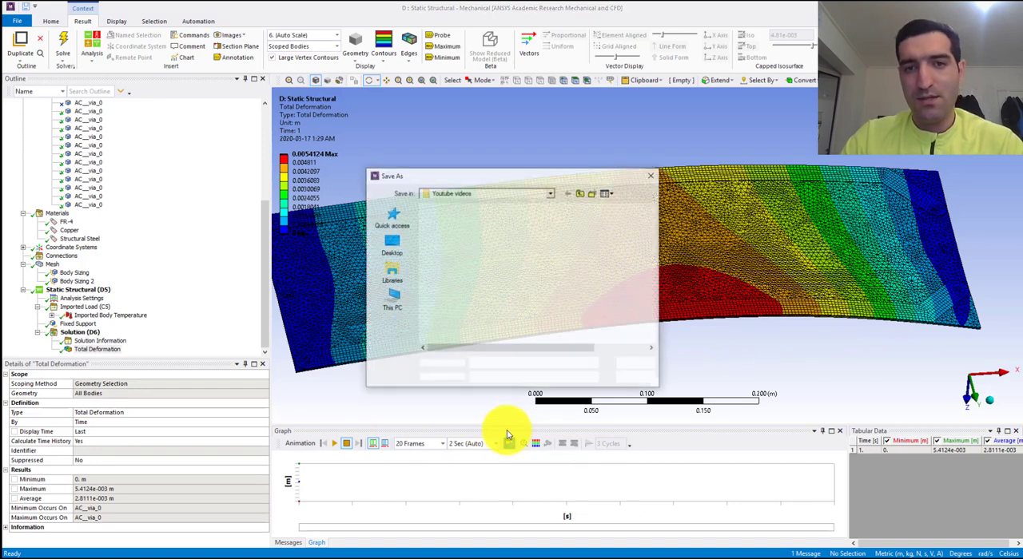
scroll(508, 329, "down", 1)
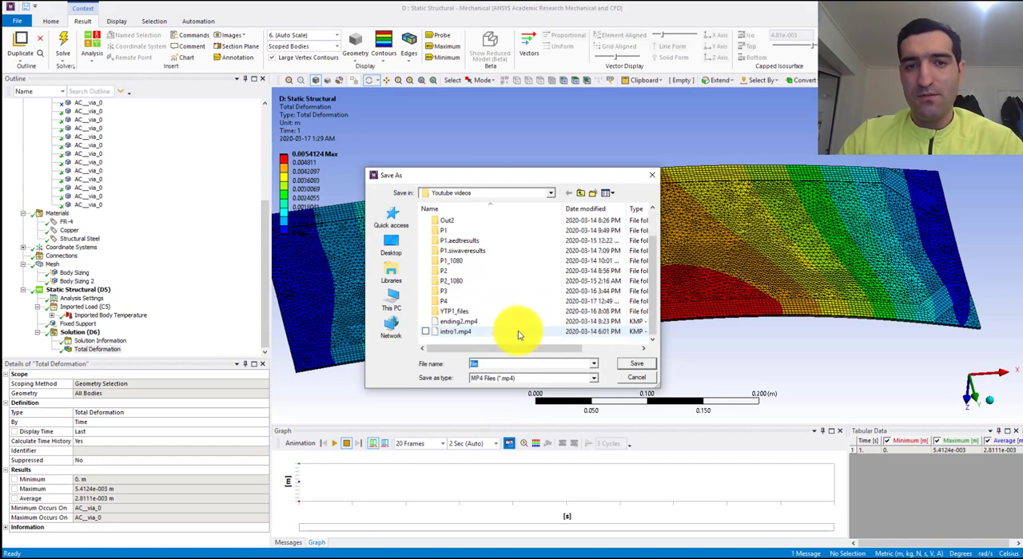
left_click(636, 379)
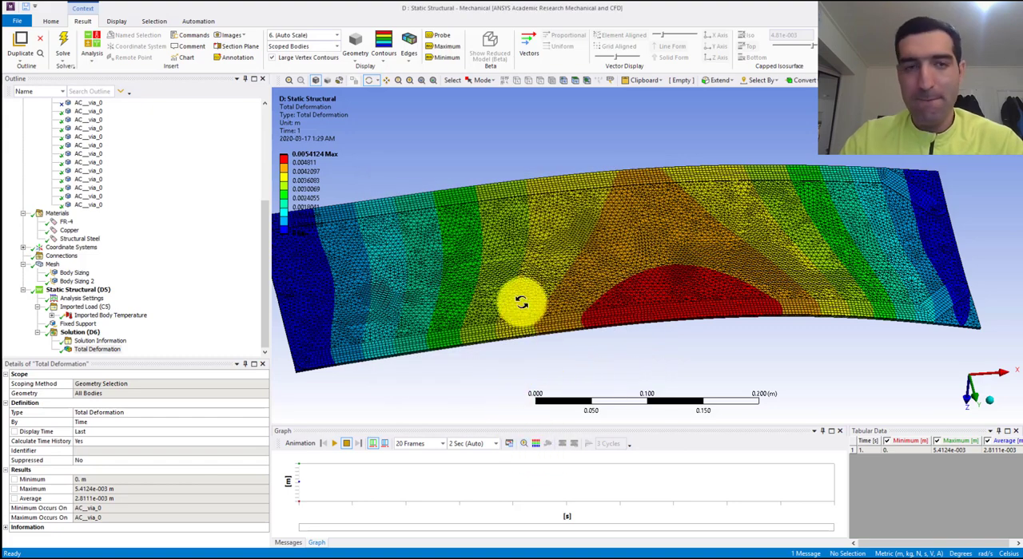
- Switch to the Workbench window to review the project schematic with all linked systems
left_click_drag(527, 293, 585, 292)
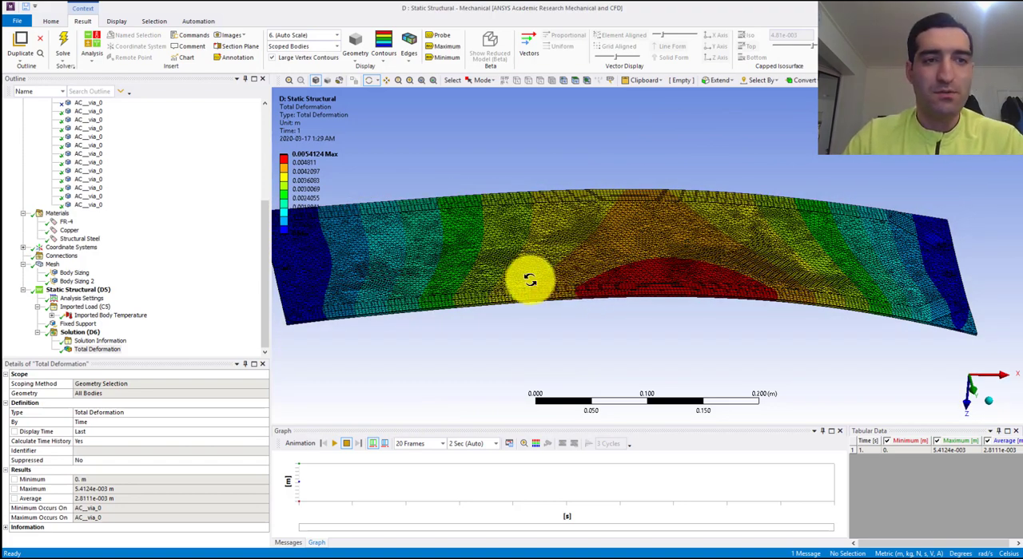
left_click(395, 549)
left_click(521, 338)
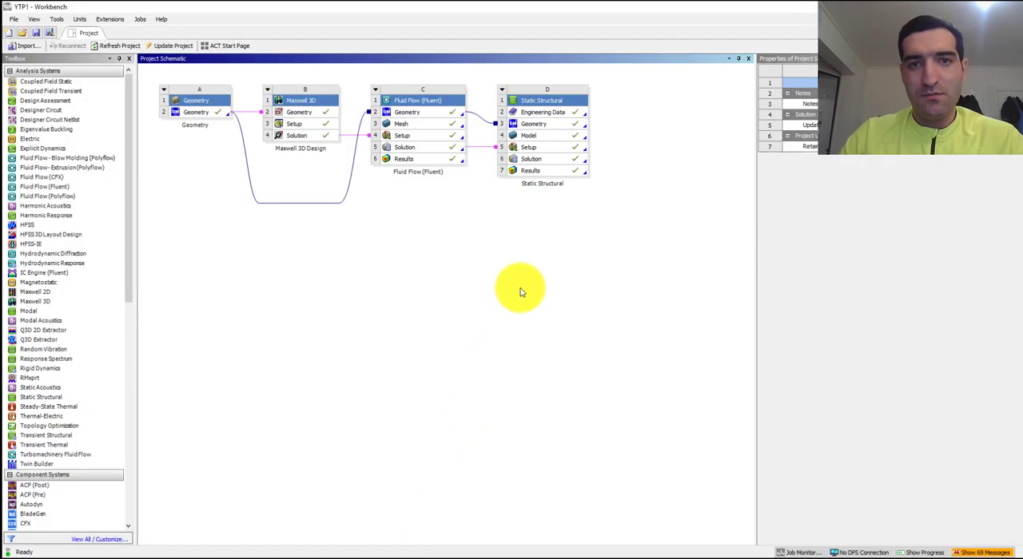